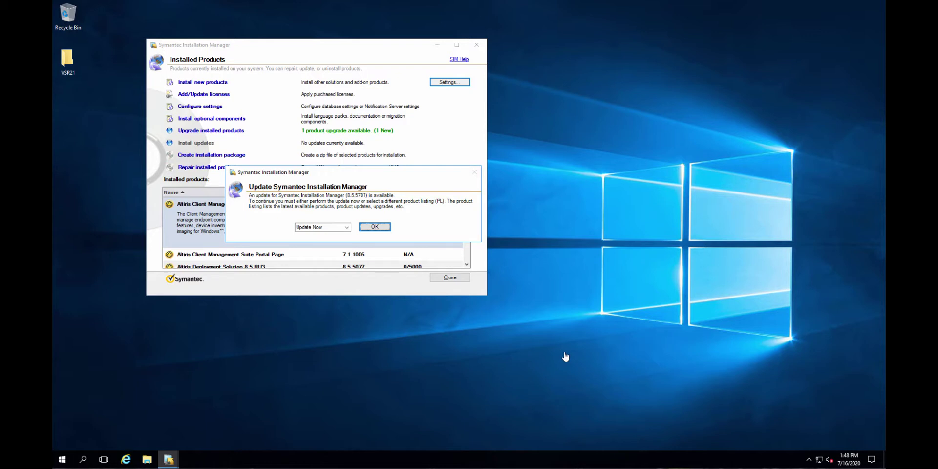
{"action": "left_click", "coordinate": [545, 358]}
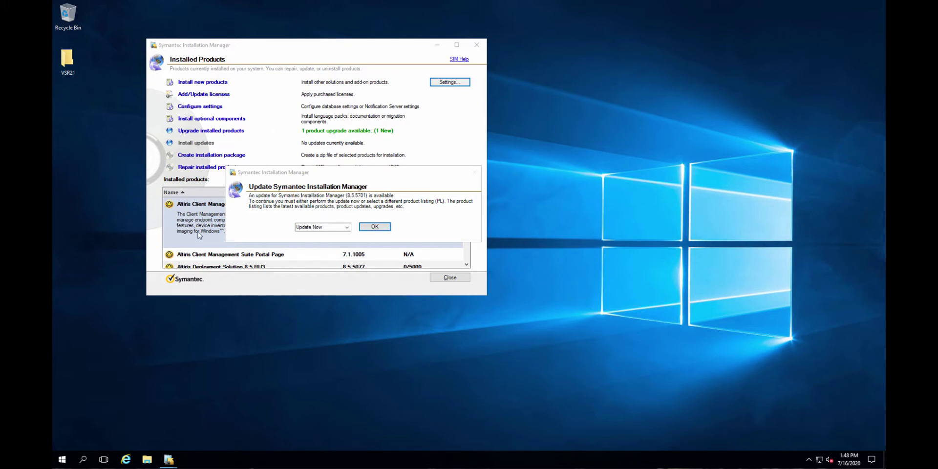
{"action": "left_click", "coordinate": [333, 173]}
{"action": "left_click_drag", "start_coordinate": [332, 171], "coordinate": [276, 132]}
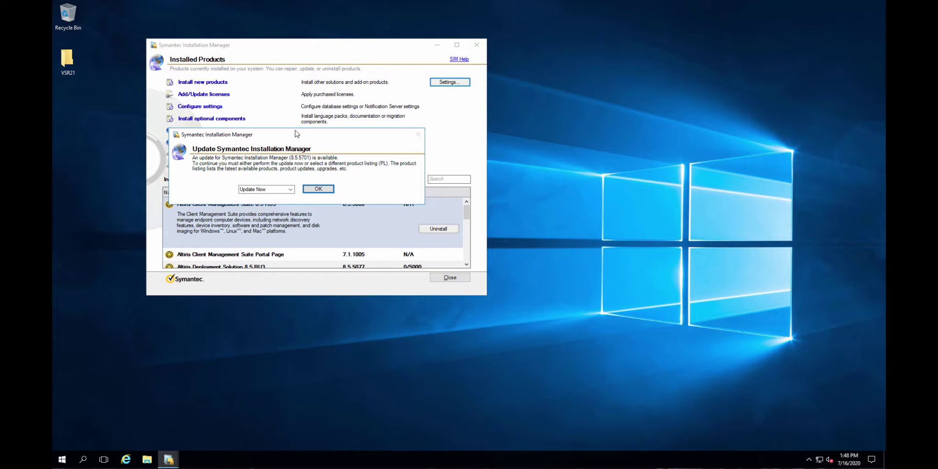
{"action": "left_click_drag", "start_coordinate": [281, 136], "coordinate": [298, 164]}
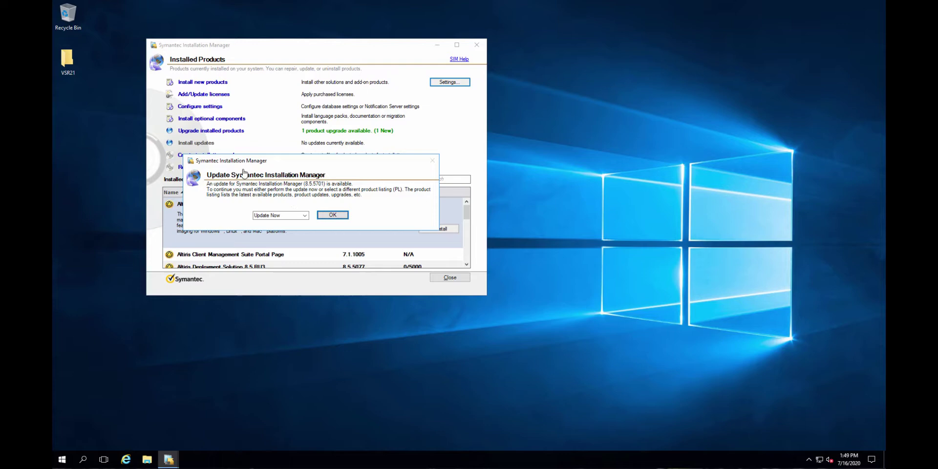
- Update Symantec Installation Manager with the Update Now option, accepting the terms in its license agreement
{"action": "left_click", "coordinate": [331, 215]}
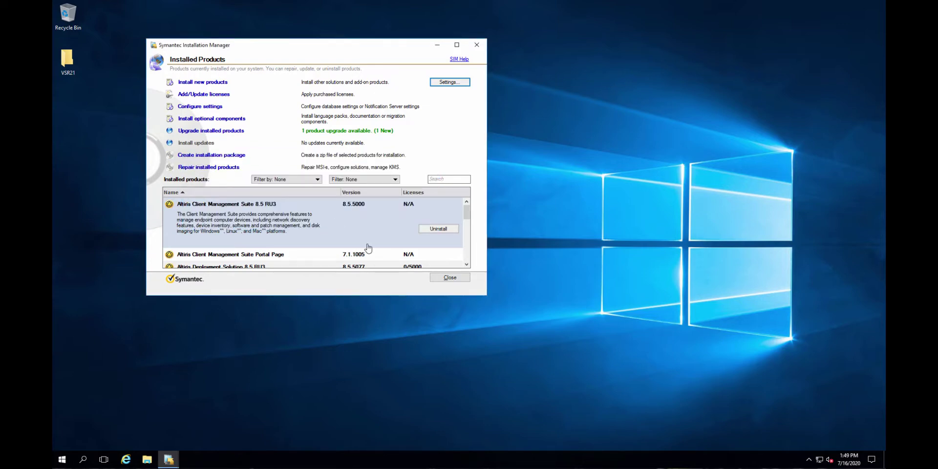
{"action": "left_click", "coordinate": [165, 265]}
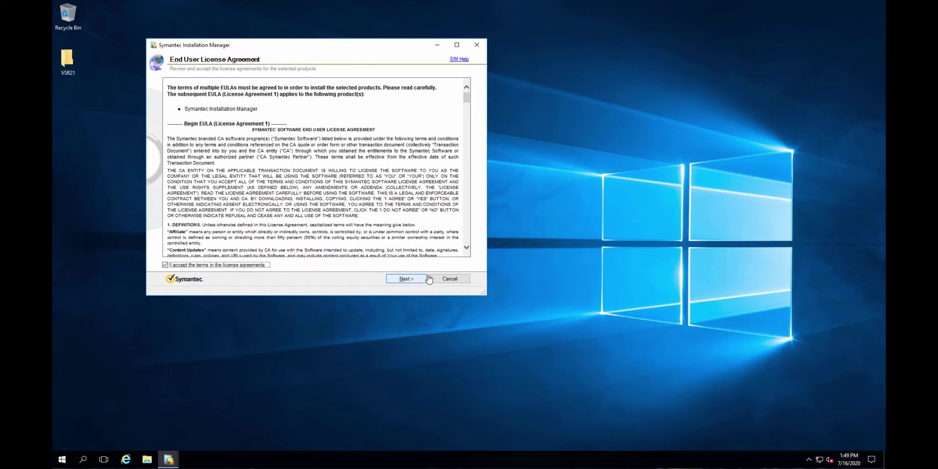
{"action": "left_click", "coordinate": [406, 279]}
{"action": "left_click", "coordinate": [409, 282]}
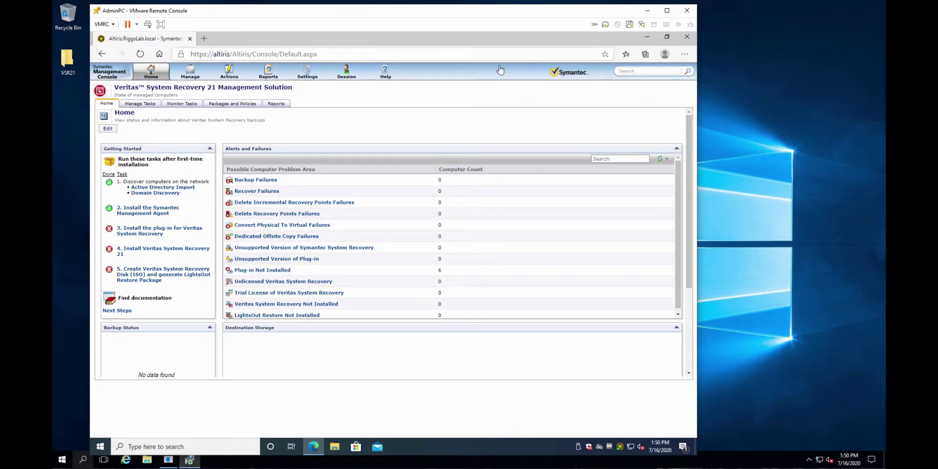
{"action": "left_click", "coordinate": [645, 12]}
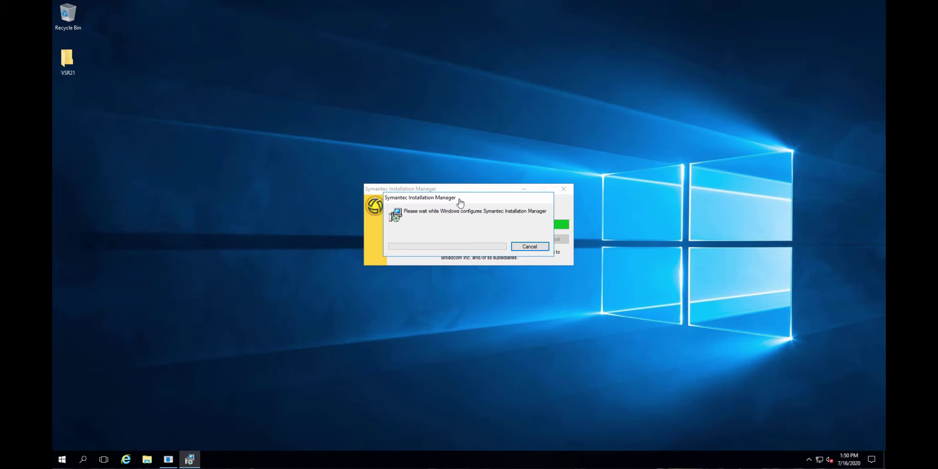
{"action": "left_click_drag", "start_coordinate": [460, 200], "coordinate": [457, 173]}
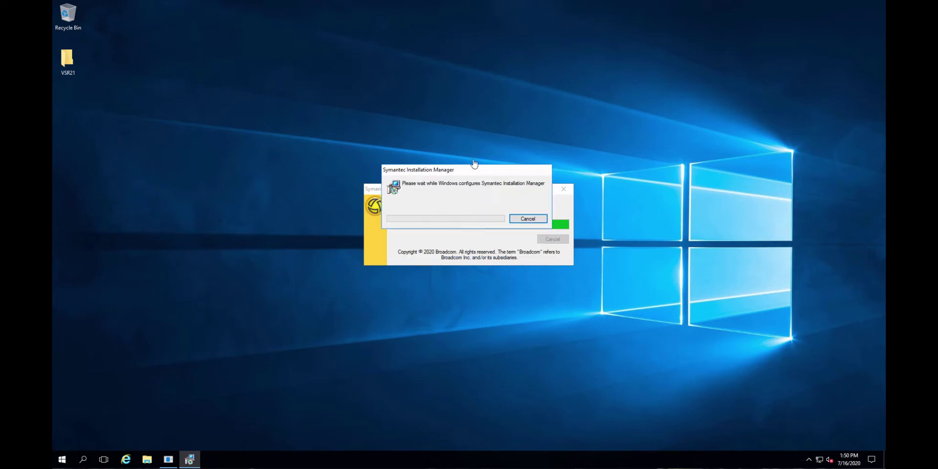
{"action": "left_click_drag", "start_coordinate": [463, 171], "coordinate": [446, 219]}
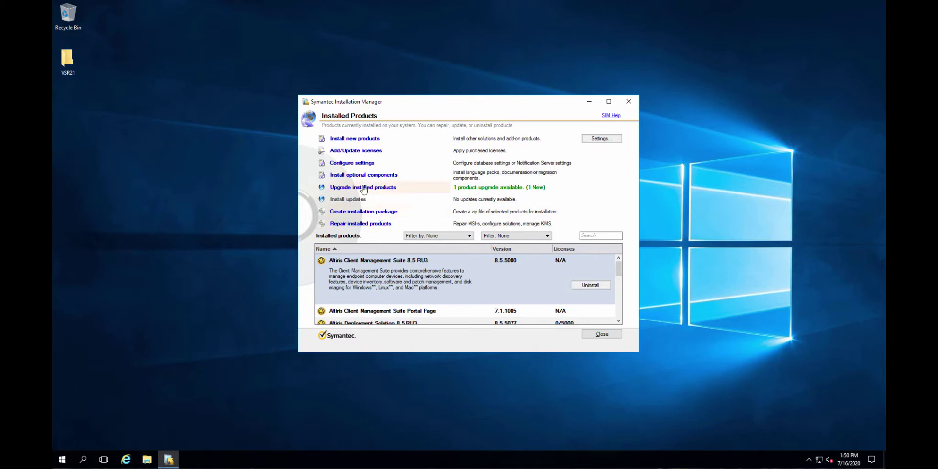
- Start an upgrade of the installed products and review the list of products to be upgraded to version 8.5 RU4
{"action": "left_click", "coordinate": [392, 190]}
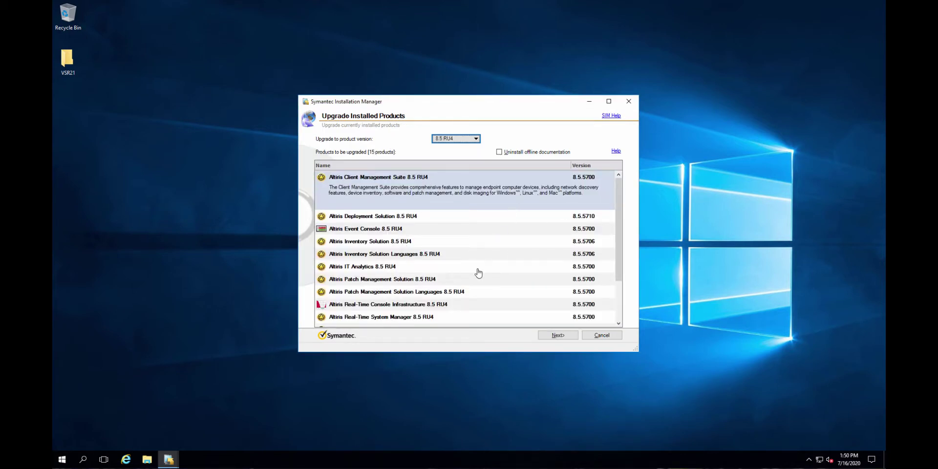
{"action": "scroll", "coordinate": [477, 272], "scroll_direction": "down", "scroll_amount": 3}
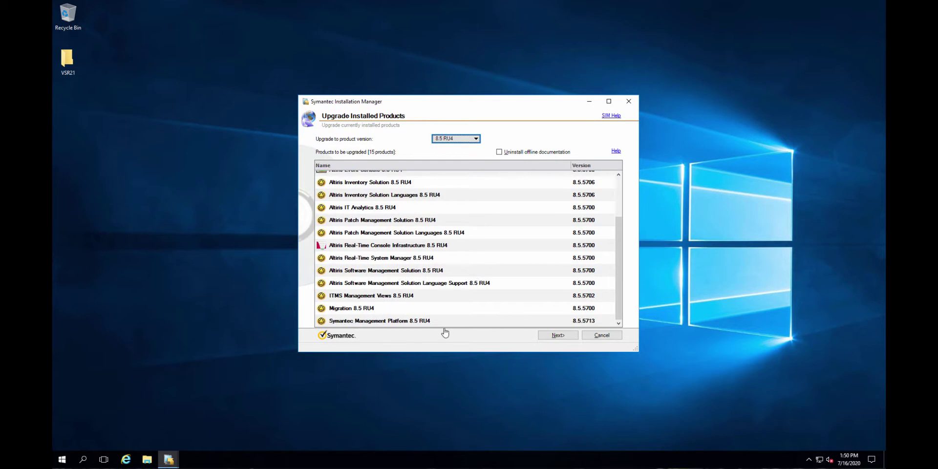
{"action": "scroll", "coordinate": [374, 293], "scroll_direction": "up", "scroll_amount": 5}
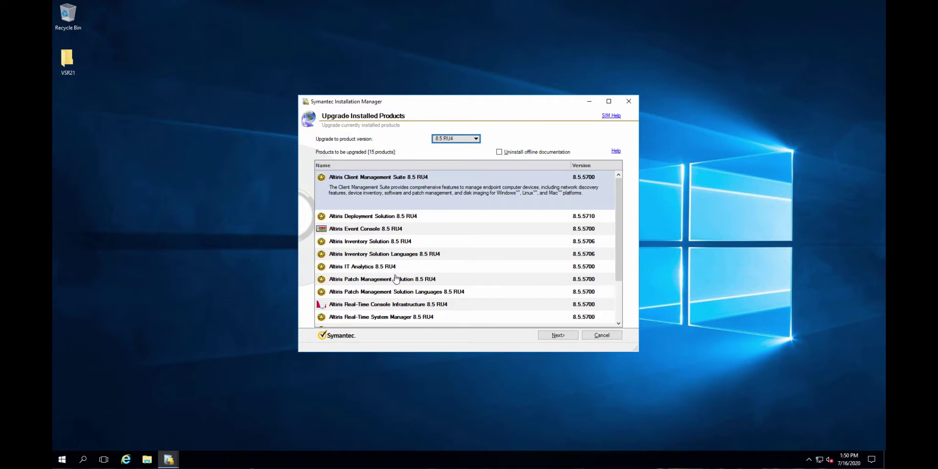
{"action": "scroll", "coordinate": [395, 281], "scroll_direction": "down", "scroll_amount": 2}
{"action": "scroll", "coordinate": [395, 281], "scroll_direction": "down", "scroll_amount": 1}
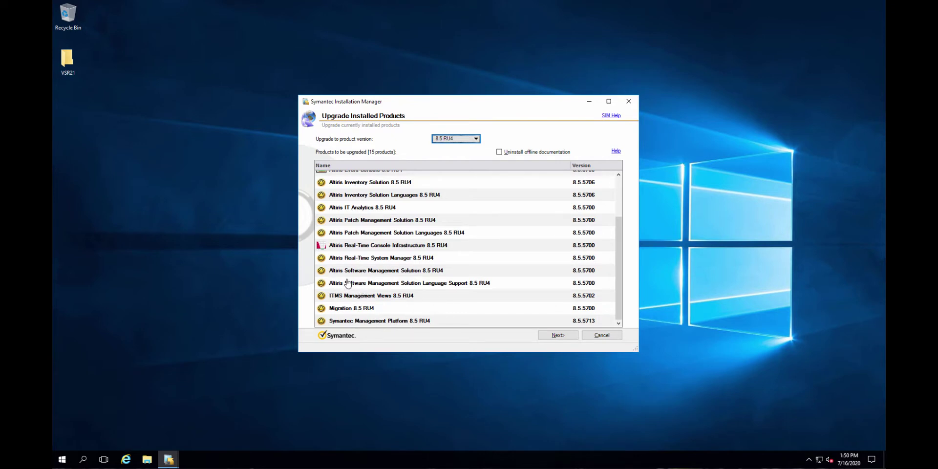
{"action": "scroll", "coordinate": [349, 226], "scroll_direction": "up", "scroll_amount": 3}
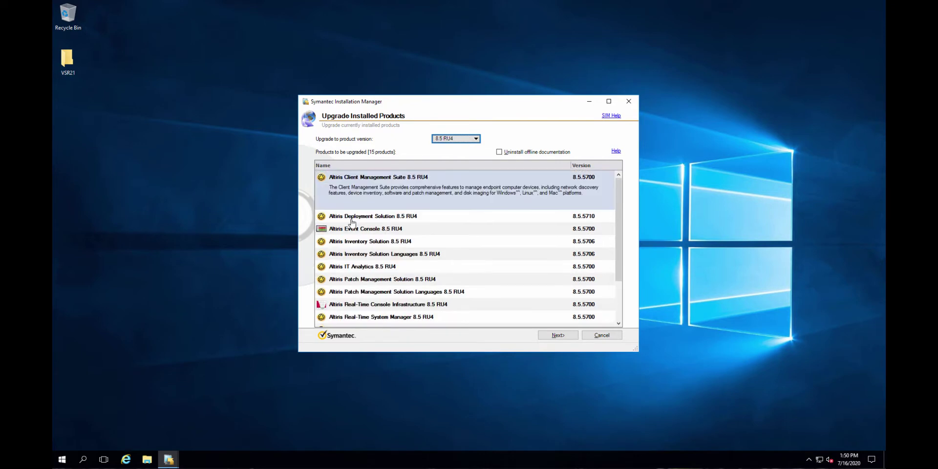
- Proceed with the 8.5 RU4 upgrade and accept the terms in the license agreements to run the install readiness check
{"action": "left_click", "coordinate": [554, 337]}
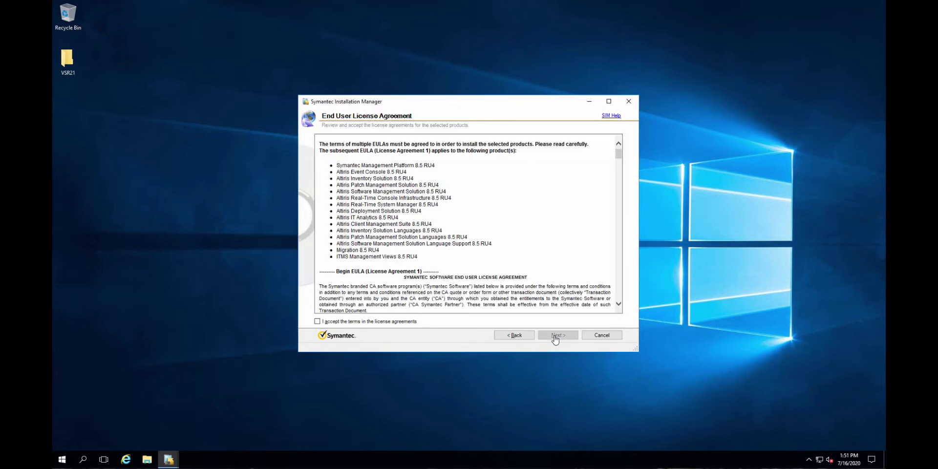
{"action": "left_click", "coordinate": [325, 321]}
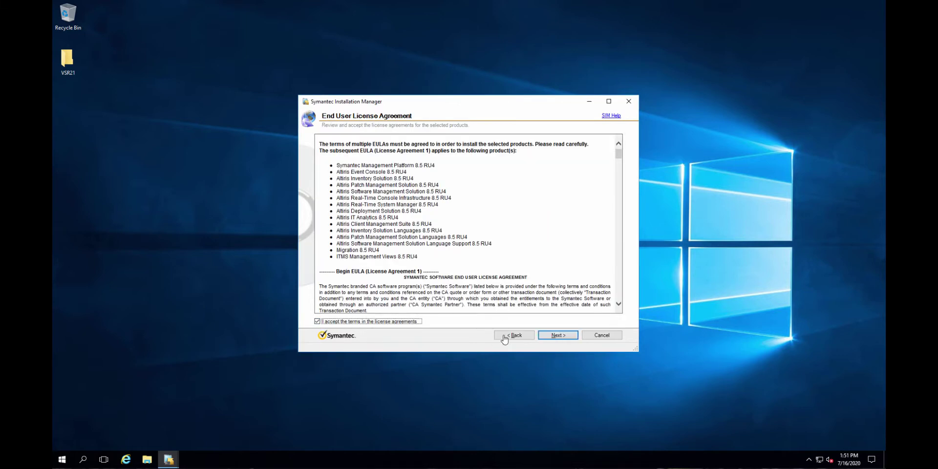
{"action": "left_click", "coordinate": [558, 336]}
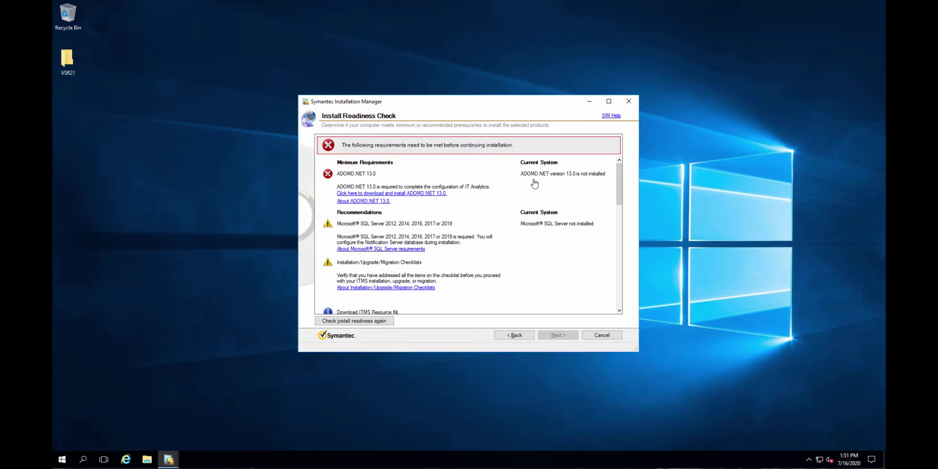
{"action": "left_click", "coordinate": [360, 194]}
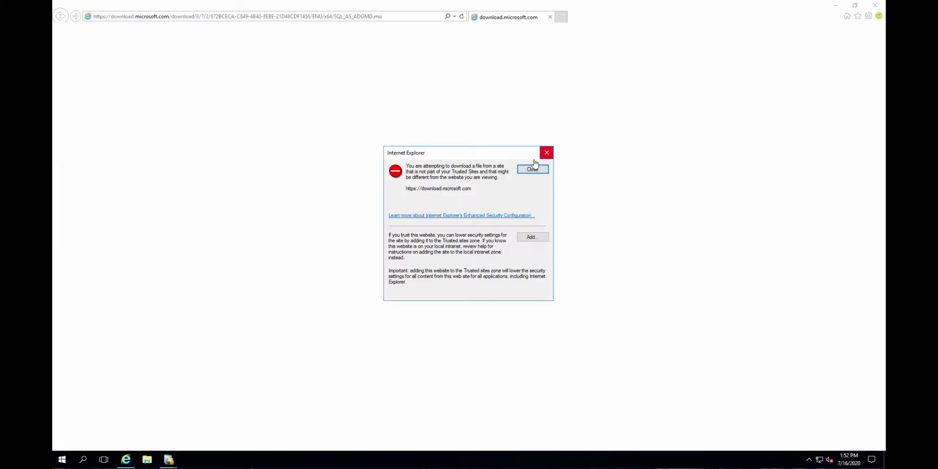
{"action": "left_click", "coordinate": [531, 238]}
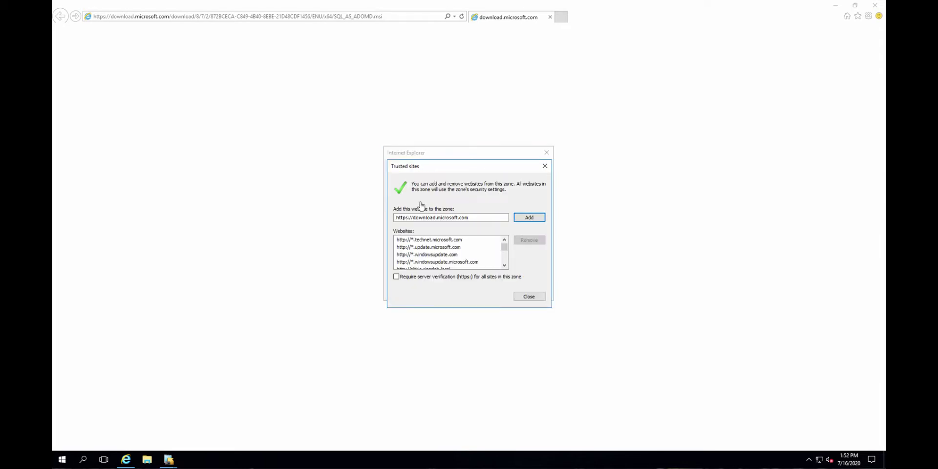
{"action": "left_click", "coordinate": [528, 217]}
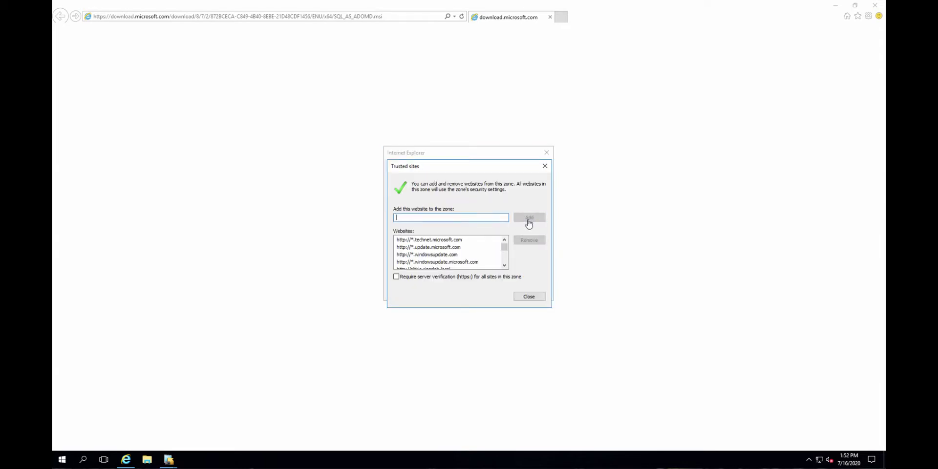
{"action": "left_click", "coordinate": [529, 296]}
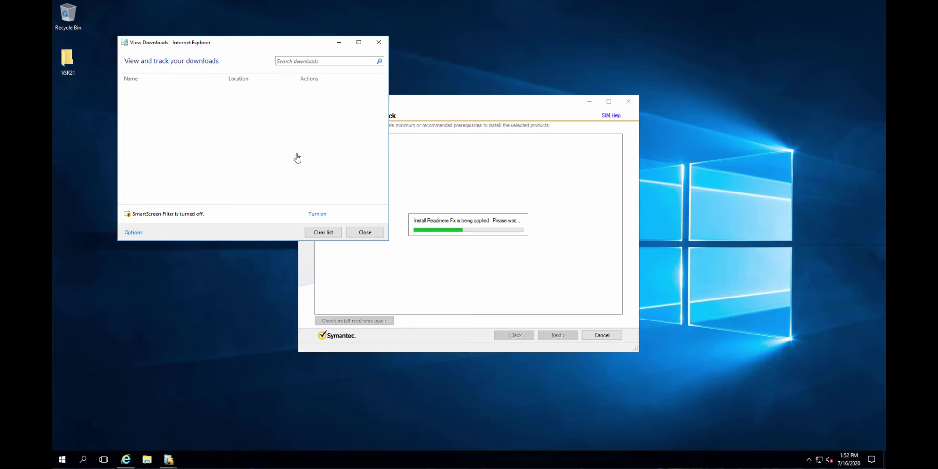
{"action": "left_click", "coordinate": [365, 233]}
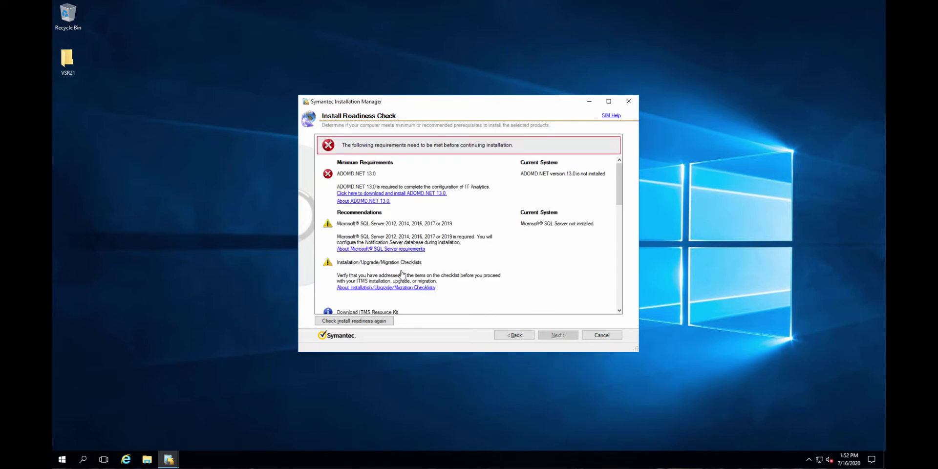
- Request the ADOMD.NET 13.0 download again from the readiness check, then save and run the SQL_AS_ADOMD.msi installer
{"action": "scroll", "coordinate": [401, 274], "scroll_direction": "down", "scroll_amount": 5}
{"action": "scroll", "coordinate": [379, 248], "scroll_direction": "up", "scroll_amount": 5}
{"action": "left_click", "coordinate": [366, 194]}
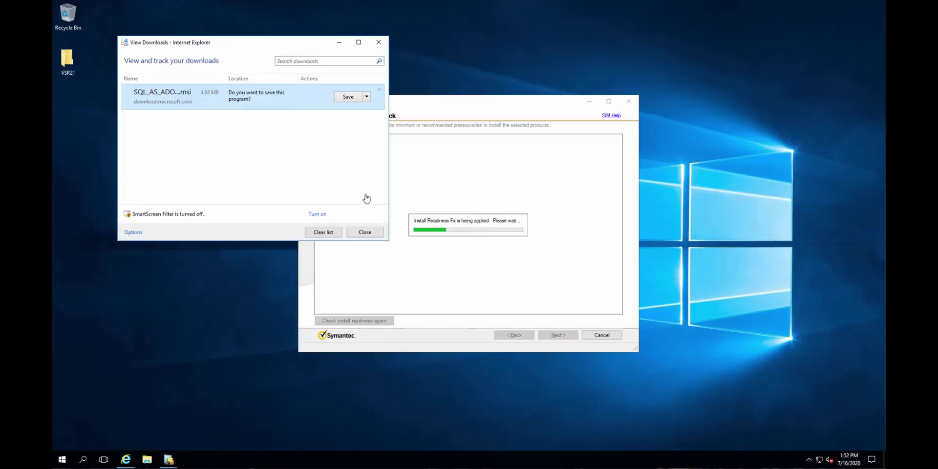
{"action": "left_click", "coordinate": [344, 98]}
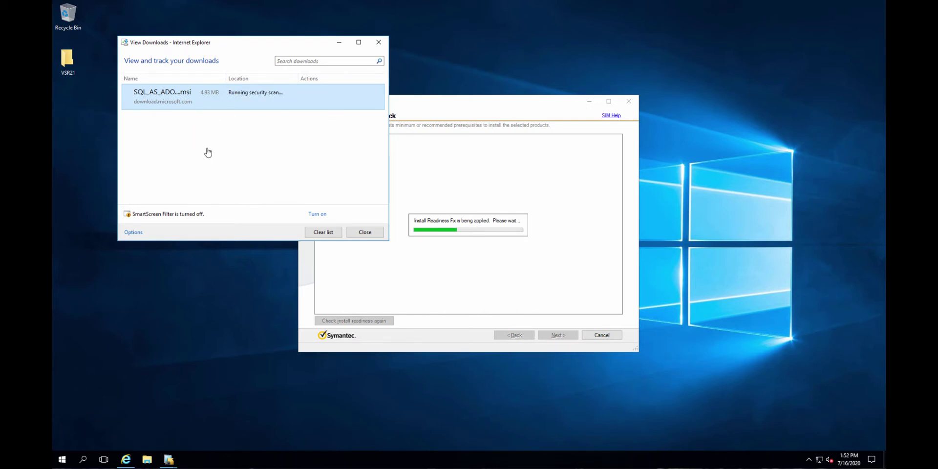
{"action": "left_click", "coordinate": [343, 99]}
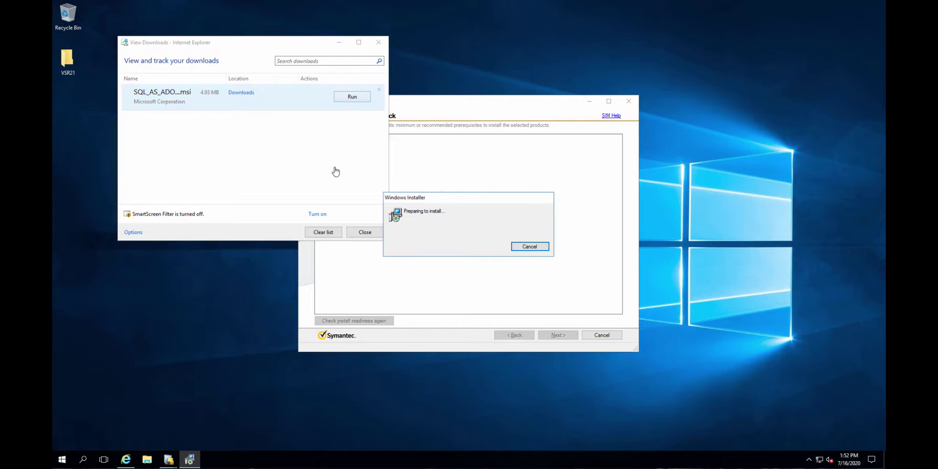
- Install Microsoft SQL Server 2016 ADOMD.NET, accepting its license terms, and close the browser's downloads list
{"action": "left_click", "coordinate": [501, 298]}
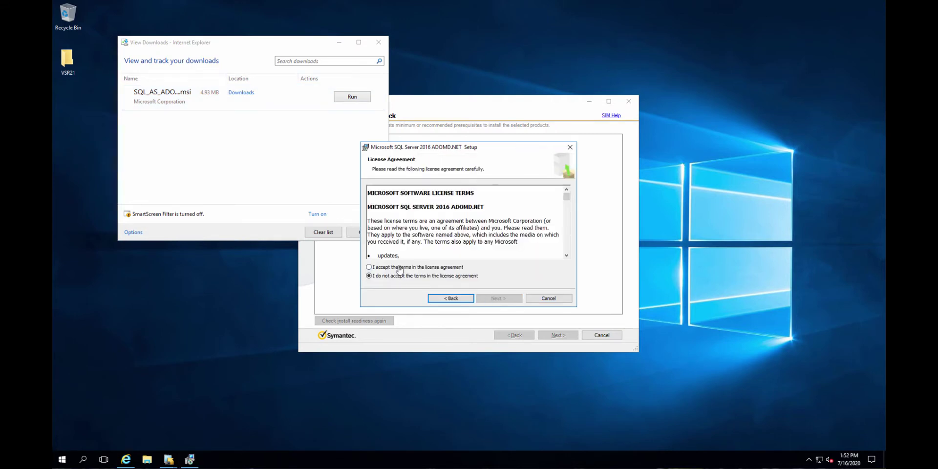
{"action": "left_click", "coordinate": [399, 267]}
{"action": "left_click", "coordinate": [508, 299]}
{"action": "left_click", "coordinate": [502, 299]}
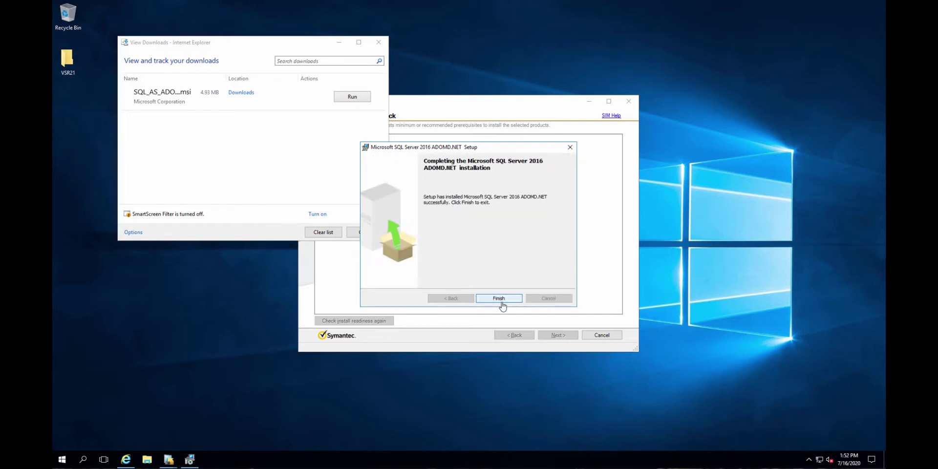
{"action": "left_click", "coordinate": [499, 299]}
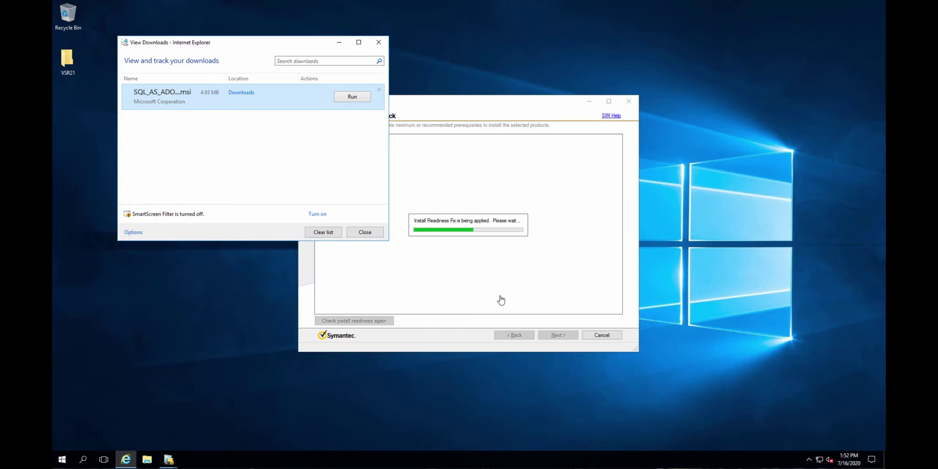
{"action": "left_click", "coordinate": [378, 43]}
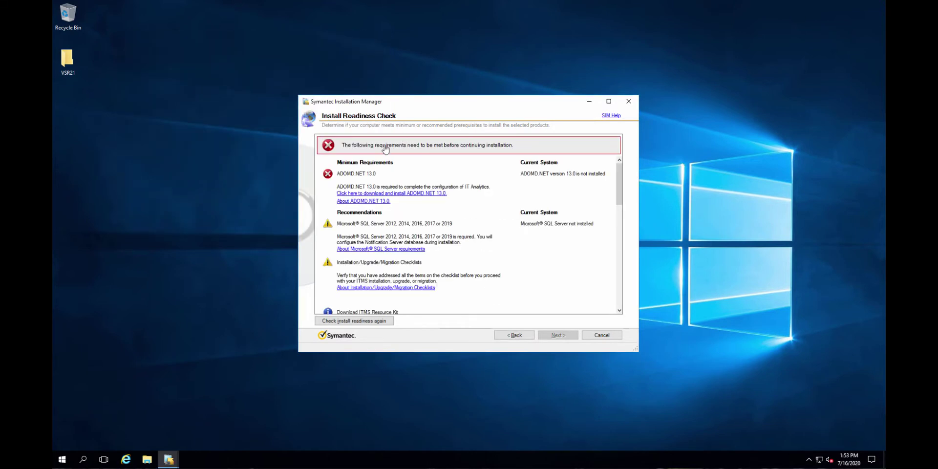
- Open the Downloads folder in File Explorer and launch the SQL_AS_ADOMD installer
{"action": "left_click", "coordinate": [392, 195]}
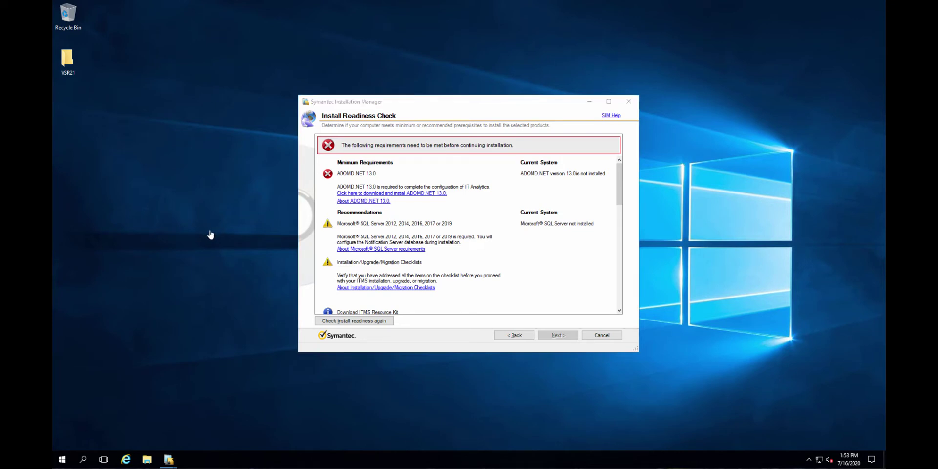
{"action": "key", "text": "super+e"}
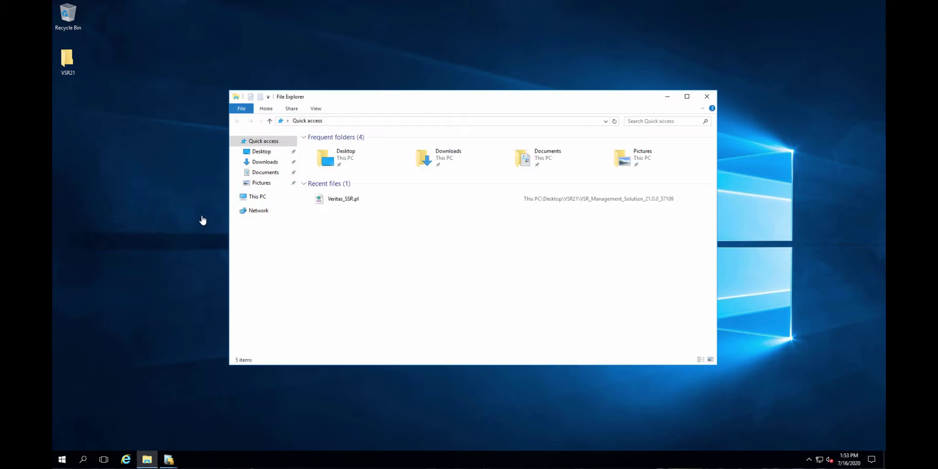
{"action": "left_click", "coordinate": [257, 196]}
{"action": "left_click", "coordinate": [265, 171]}
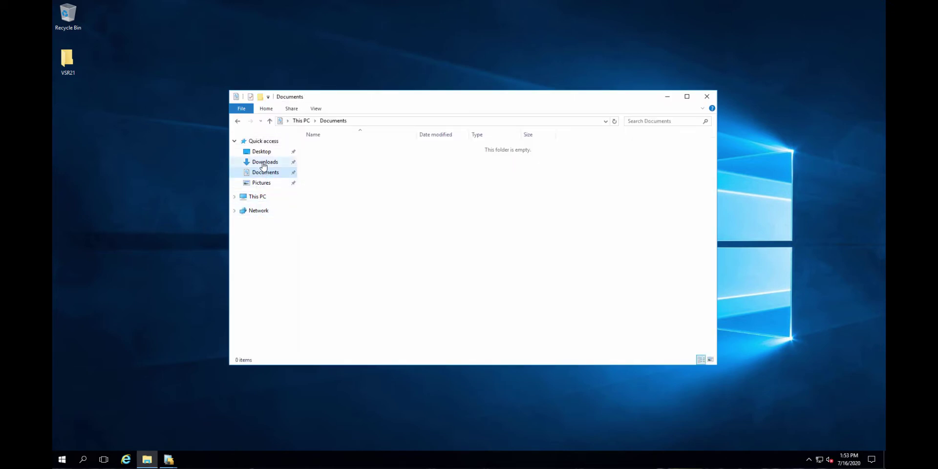
{"action": "left_click", "coordinate": [264, 162]}
{"action": "double_click", "coordinate": [322, 147]}
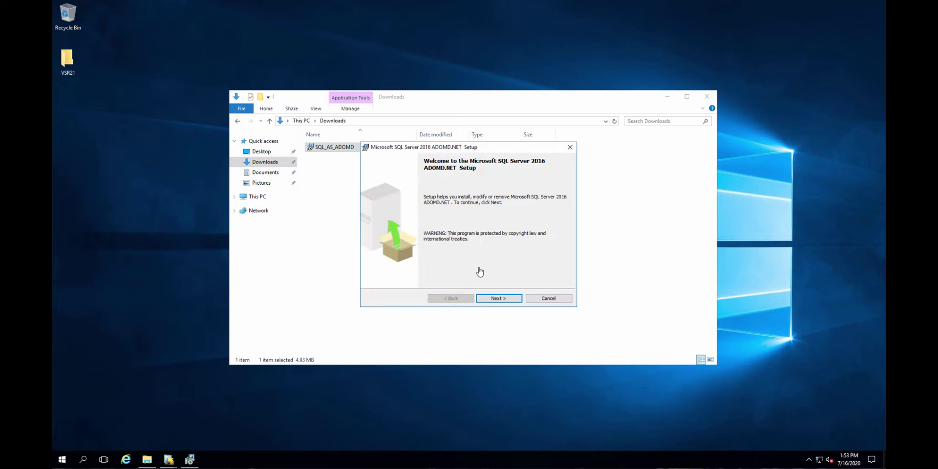
- Repair the existing Microsoft SQL Server 2016 ADOMD.NET installation, finish its setup, and close the Downloads folder
{"action": "left_click", "coordinate": [504, 299]}
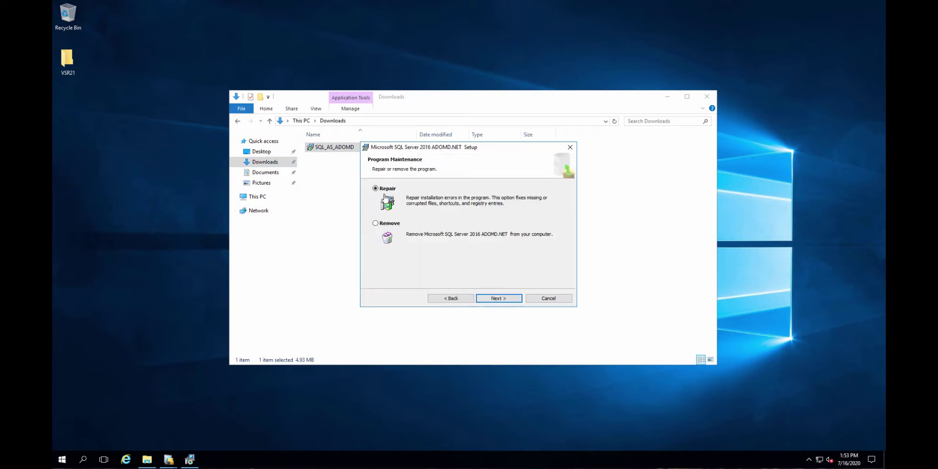
{"action": "left_click", "coordinate": [497, 302]}
{"action": "left_click", "coordinate": [497, 298]}
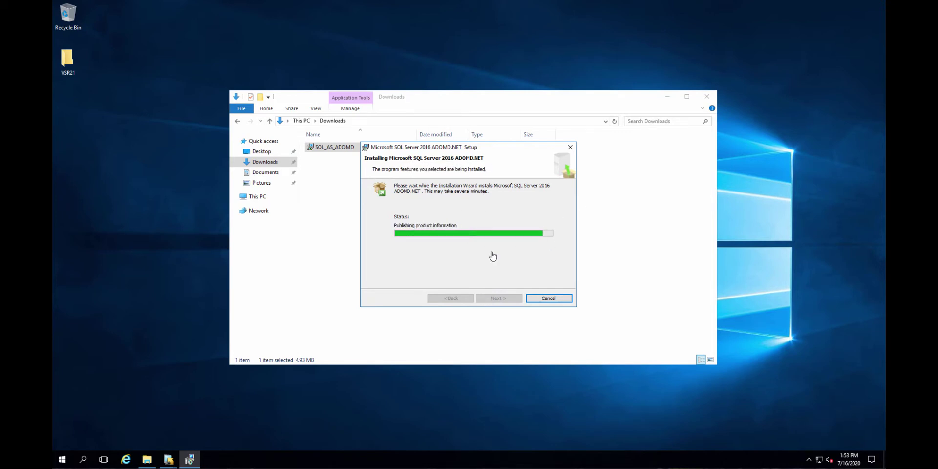
{"action": "left_click", "coordinate": [499, 298]}
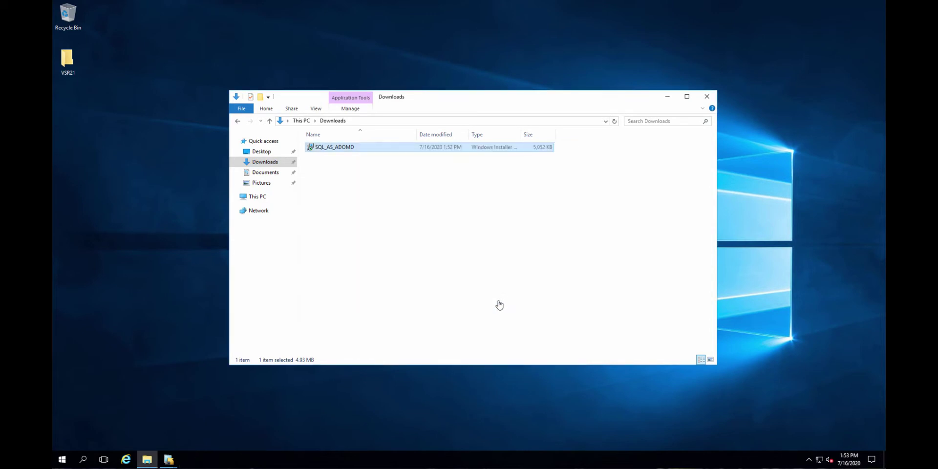
{"action": "left_click", "coordinate": [706, 96]}
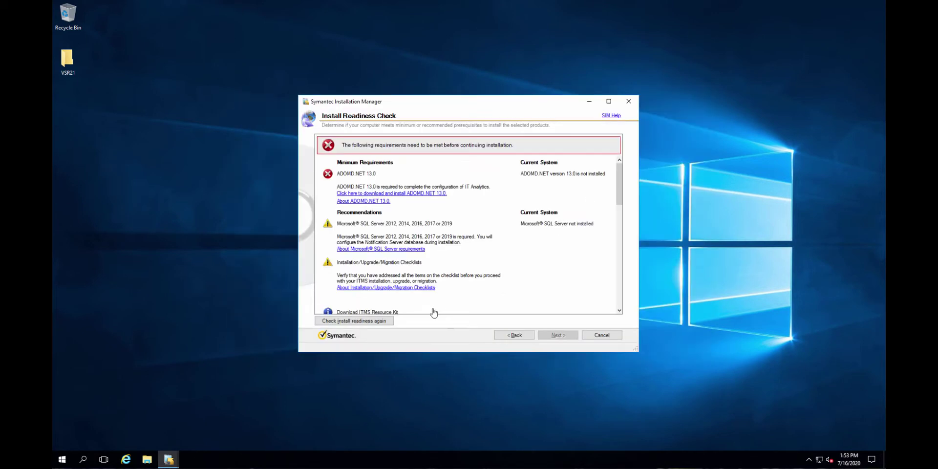
- Rerun the install readiness check, review the 8.5 RU4 products in the installation summary, and begin the install
{"action": "left_click", "coordinate": [354, 321]}
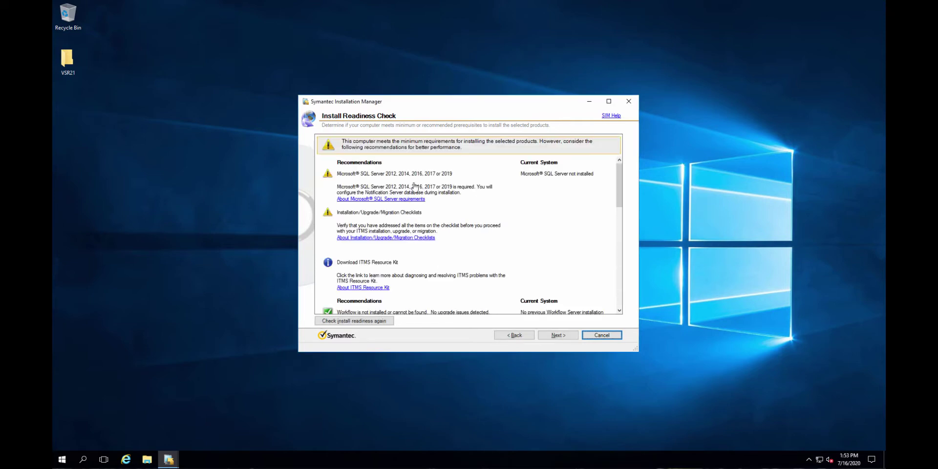
{"action": "left_click", "coordinate": [558, 337]}
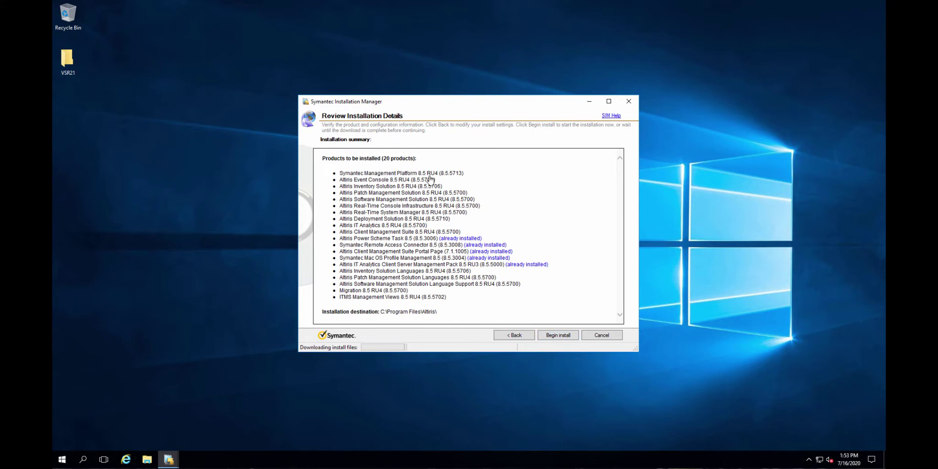
{"action": "left_click_drag", "start_coordinate": [365, 172], "coordinate": [473, 179]}
{"action": "left_click", "coordinate": [369, 183]}
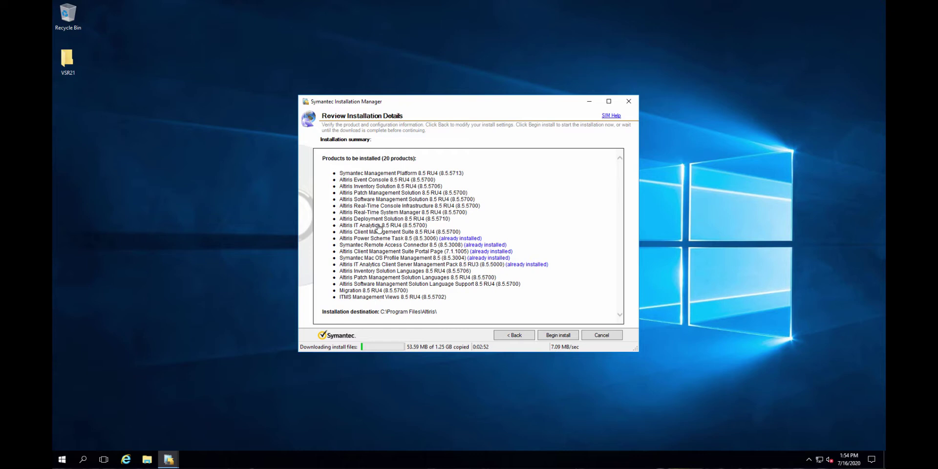
{"action": "left_click_drag", "start_coordinate": [360, 232], "coordinate": [421, 232]}
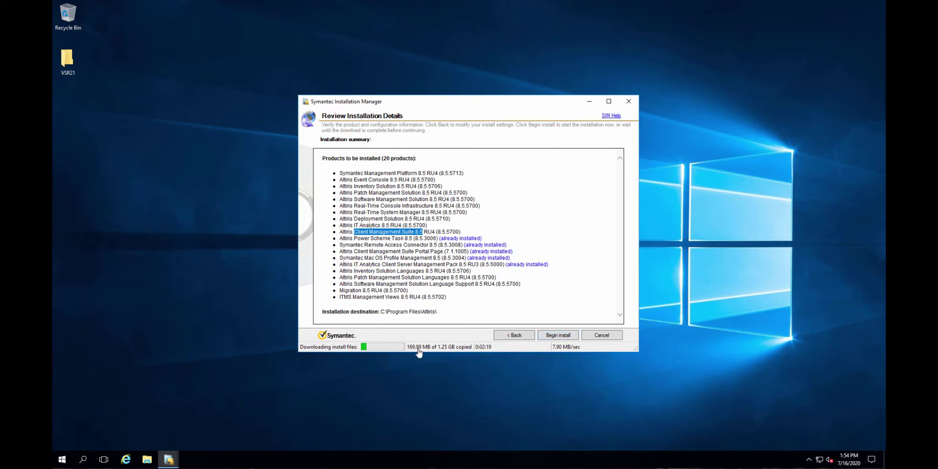
{"action": "left_click", "coordinate": [561, 337]}
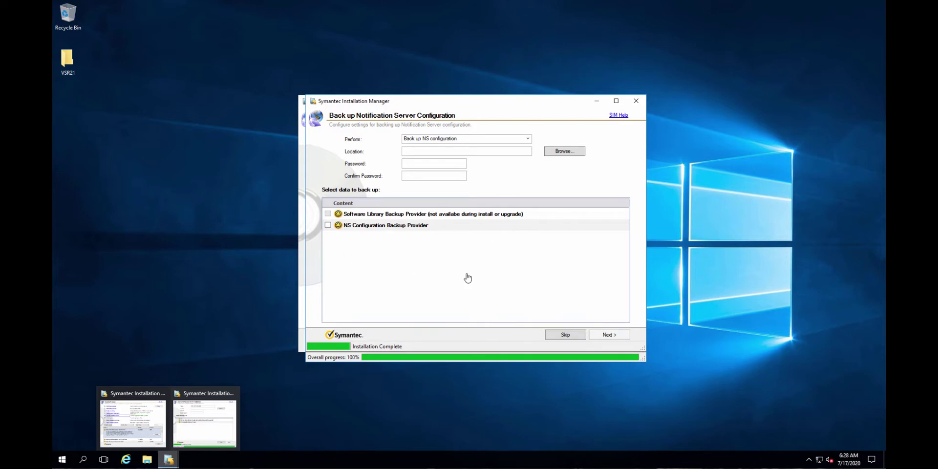
- Skip the Notification Server configuration backup, continue past product licensing, and finish without launching the management console or migration wizard
{"action": "left_click", "coordinate": [566, 338]}
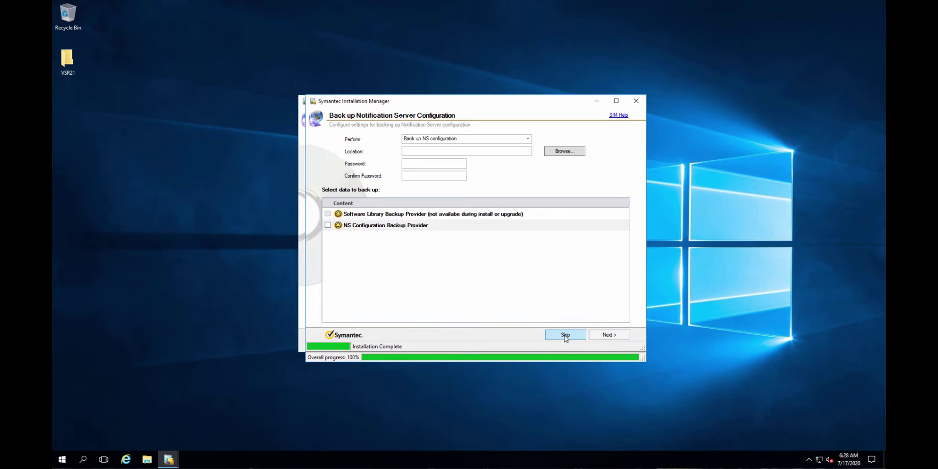
{"action": "left_click", "coordinate": [565, 336]}
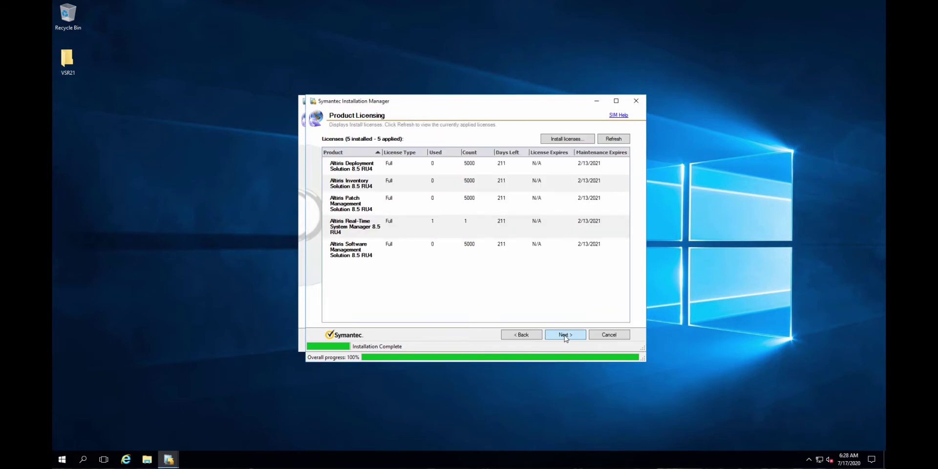
{"action": "left_click", "coordinate": [565, 336]}
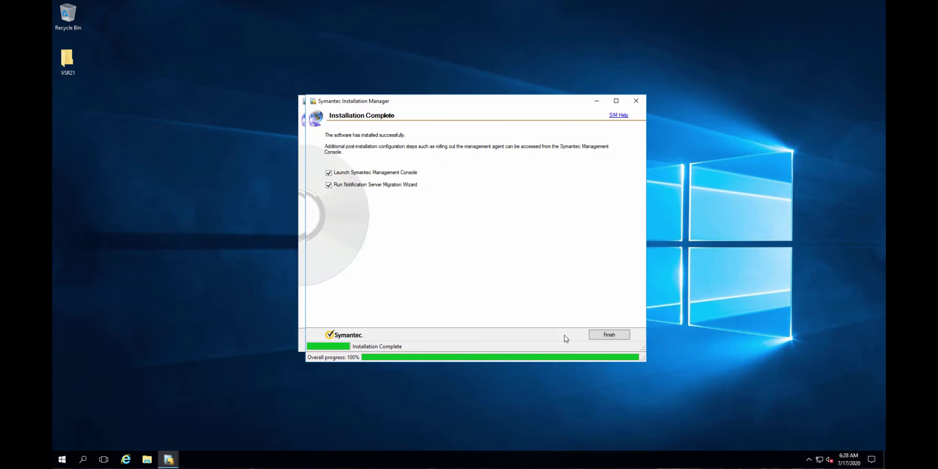
{"action": "left_click", "coordinate": [329, 185]}
{"action": "left_click", "coordinate": [337, 173]}
{"action": "left_click", "coordinate": [609, 335]}
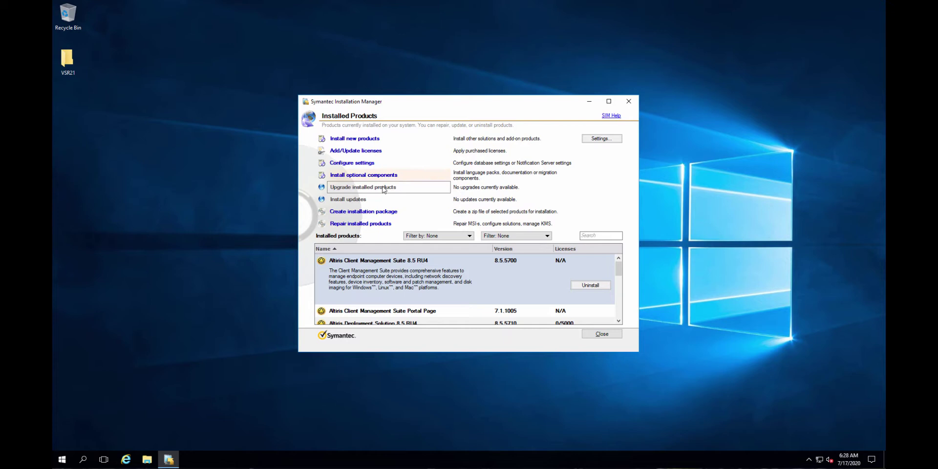
- Review the new products available to install and return to the installed products list without selecting any
{"action": "left_click", "coordinate": [364, 140]}
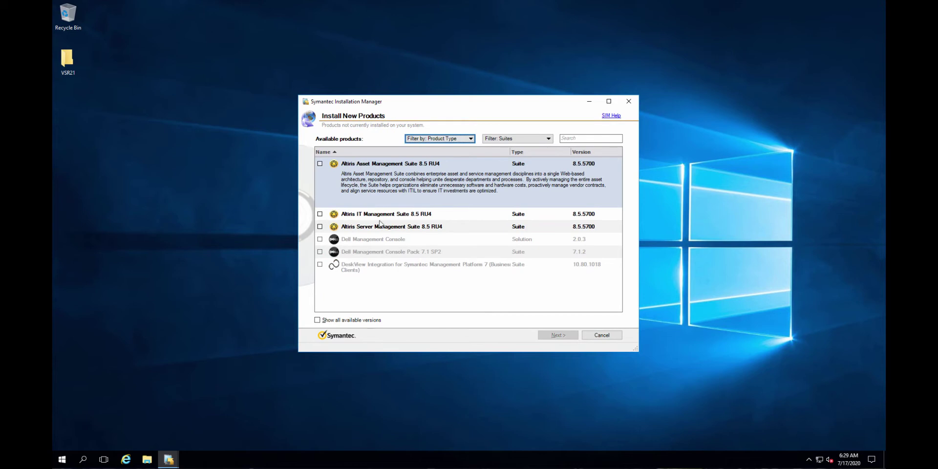
{"action": "left_click", "coordinate": [601, 335]}
{"action": "left_click", "coordinate": [501, 263]}
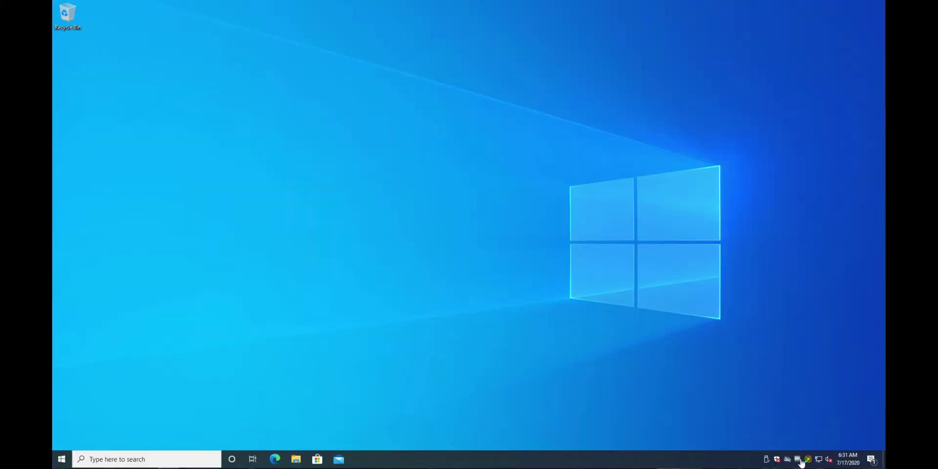
- Open Symantec Management Agent on the client computer, collapse its alerts, and enlarge and reposition the window to show the whole Agents/Plug-ins list
{"action": "double_click", "coordinate": [807, 459]}
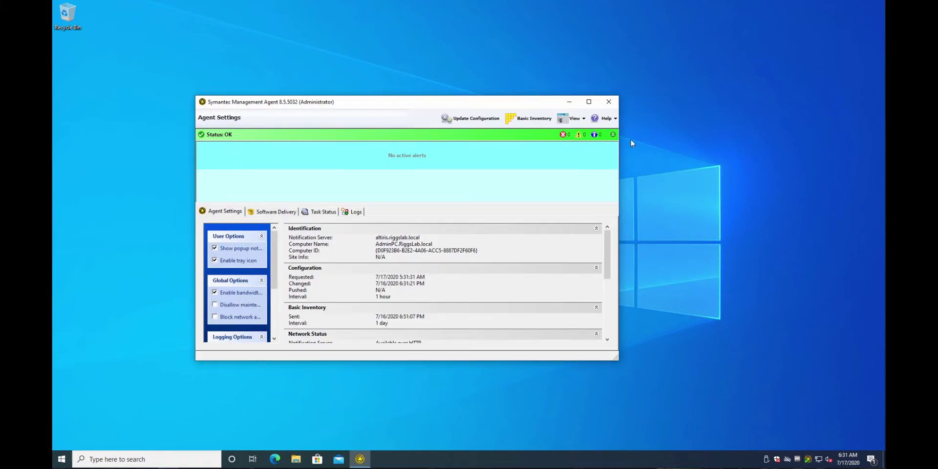
{"action": "left_click", "coordinate": [612, 134]}
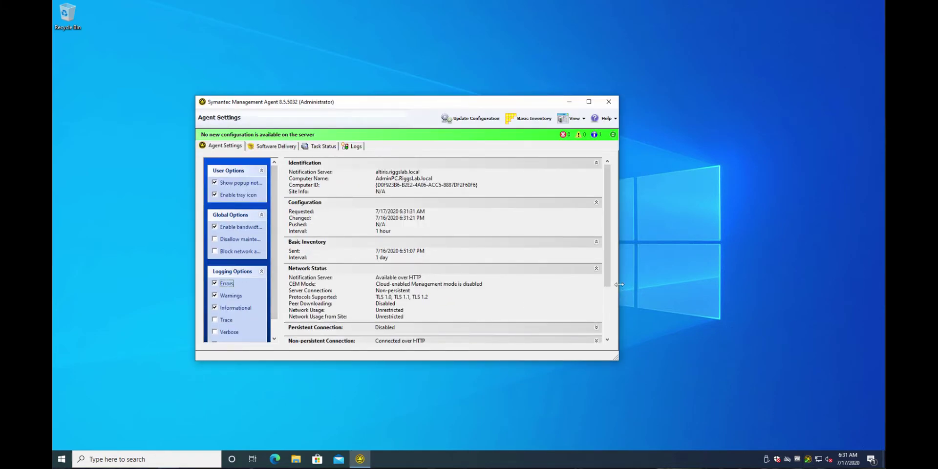
{"action": "left_click_drag", "start_coordinate": [608, 273], "coordinate": [611, 344]}
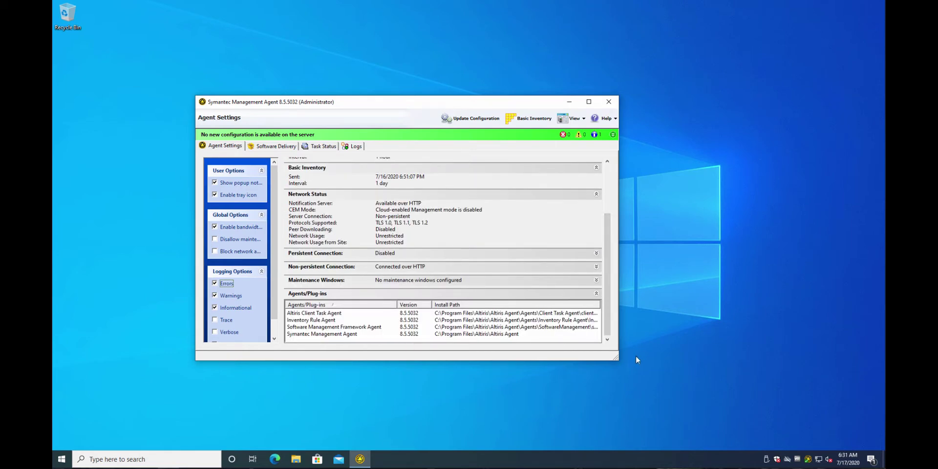
{"action": "left_click_drag", "start_coordinate": [617, 358], "coordinate": [636, 427]}
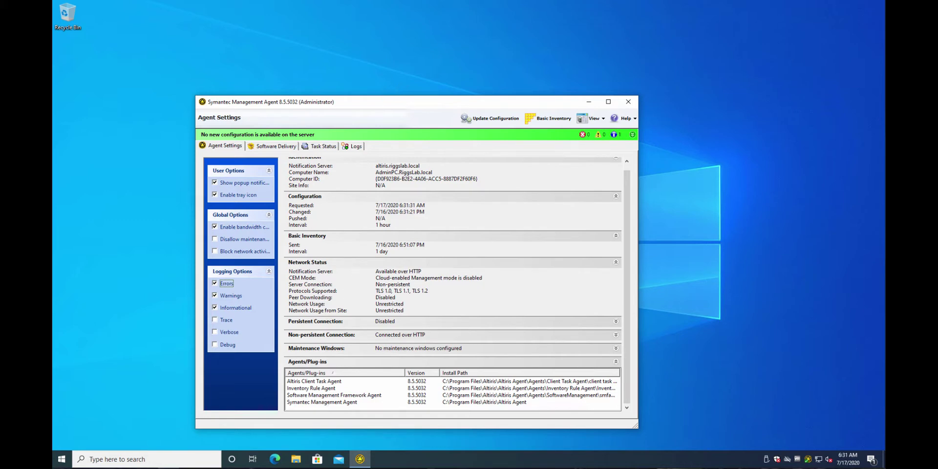
{"action": "left_click_drag", "start_coordinate": [377, 102], "coordinate": [278, 21]}
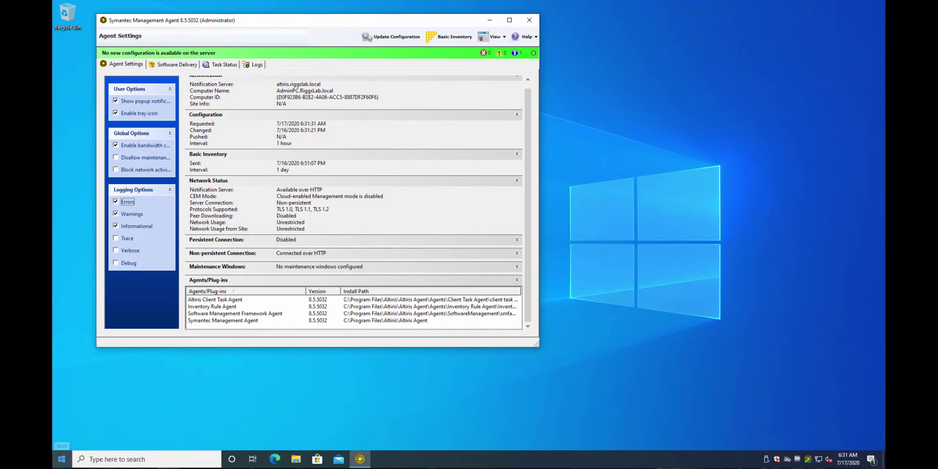
- Capture the agent's Agents/Plug-ins list with Snipping Tool, place the snip beside the agent window, and bring the agent window forward
{"action": "left_click", "coordinate": [62, 459]}
{"action": "type", "text": "snip"}
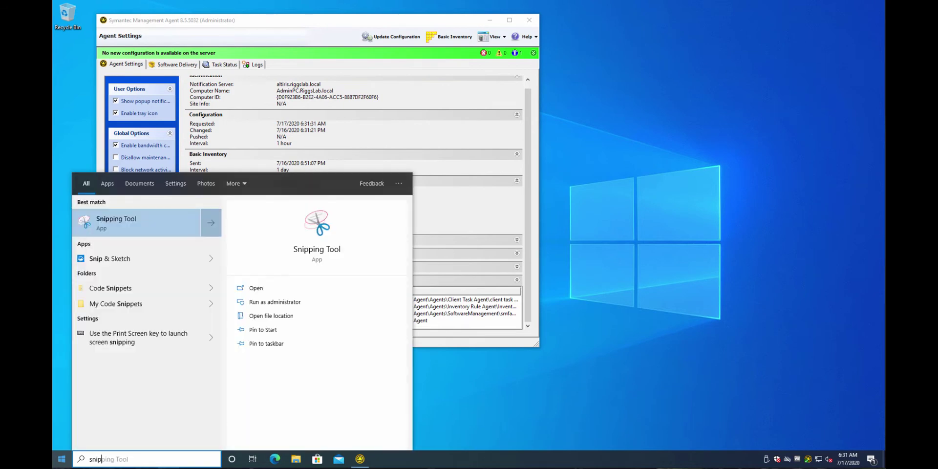
{"action": "key", "text": "Return"}
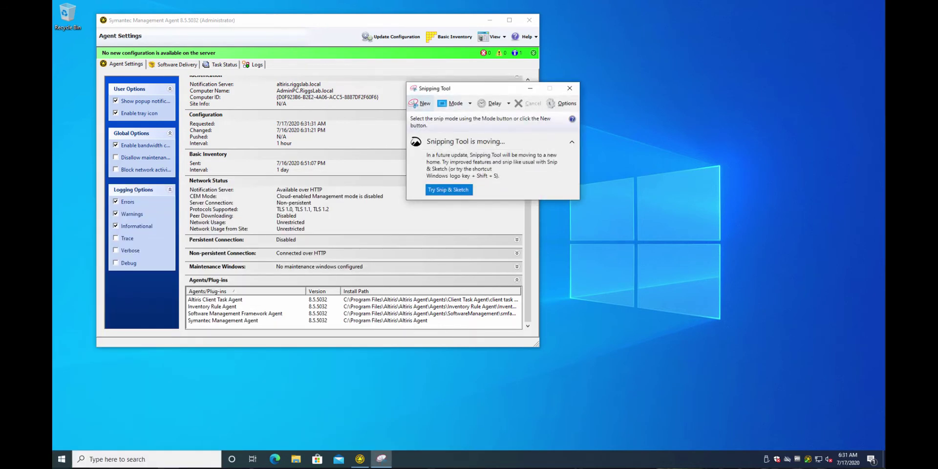
{"action": "left_click", "coordinate": [421, 104]}
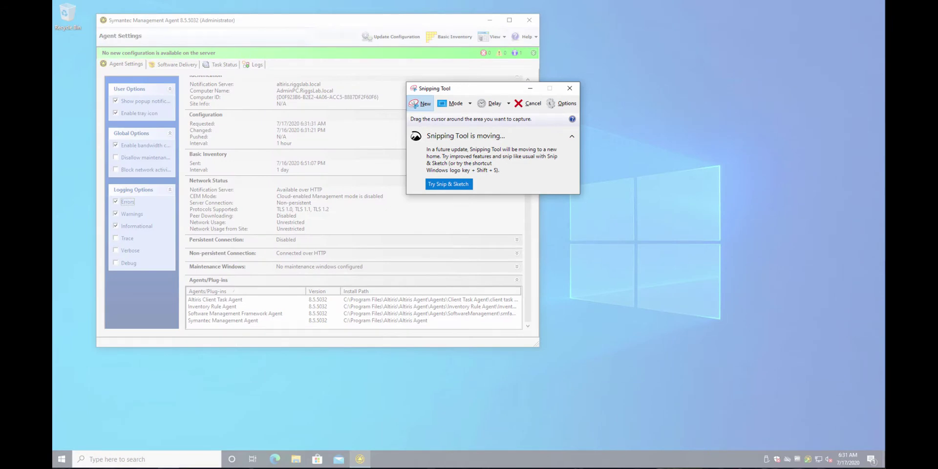
{"action": "left_click_drag", "start_coordinate": [178, 273], "coordinate": [526, 337]}
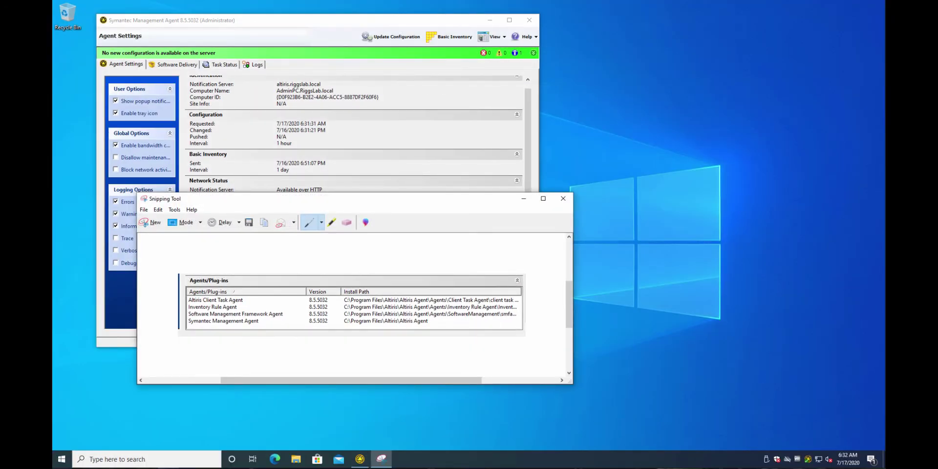
{"action": "left_click_drag", "start_coordinate": [441, 199], "coordinate": [734, 256]}
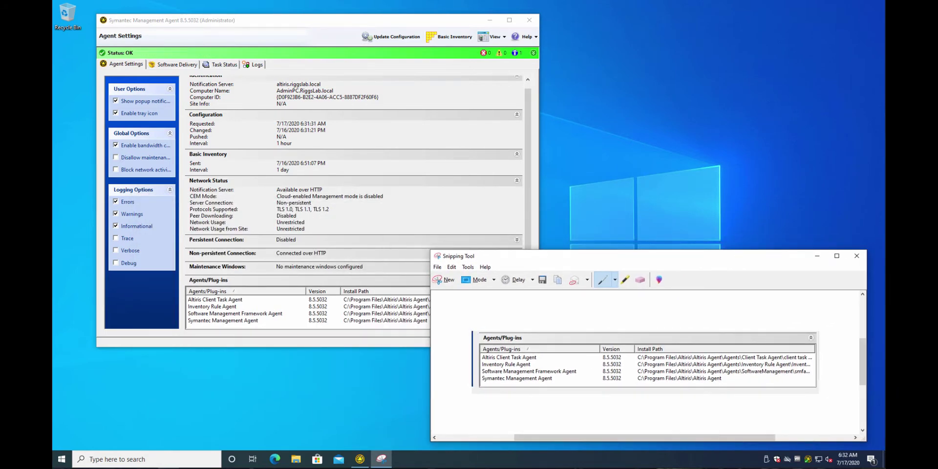
{"action": "key", "text": "alt+Tab"}
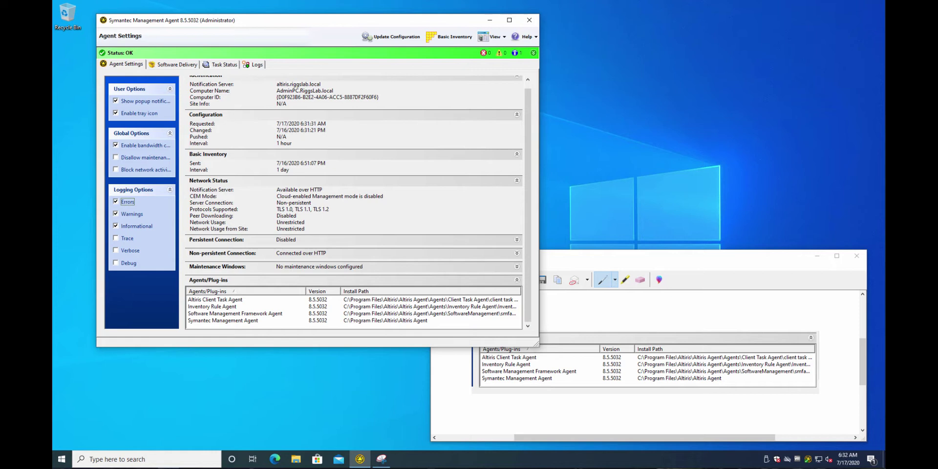
- Check the platform version in Symantec Management Console's About details in Edge against the snipped plug-in versions, then close the details
{"action": "left_click", "coordinate": [274, 458]}
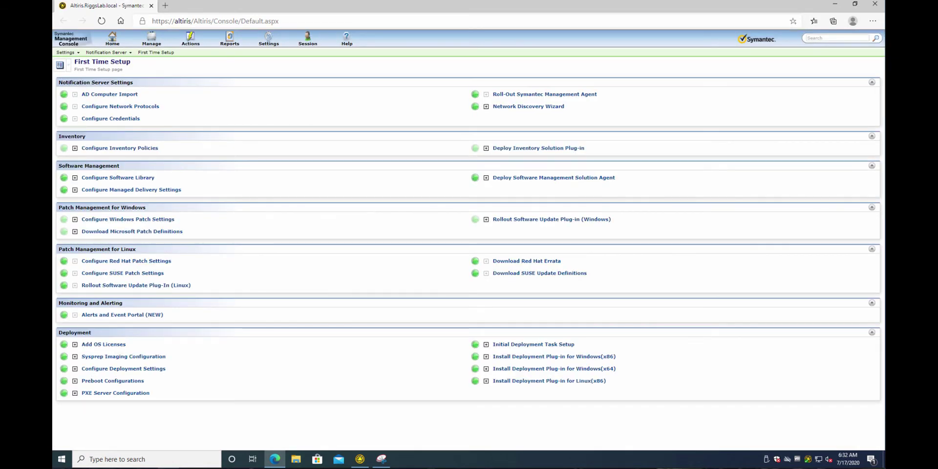
{"action": "left_click", "coordinate": [347, 39]}
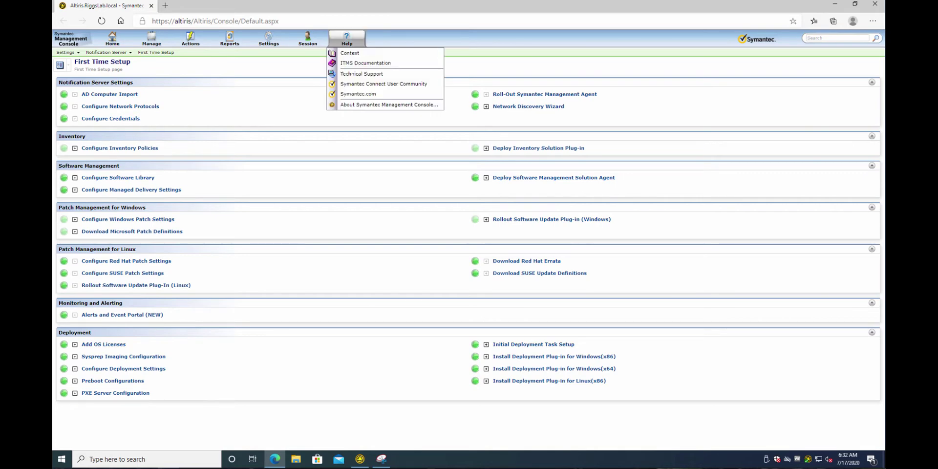
{"action": "left_click", "coordinate": [389, 105]}
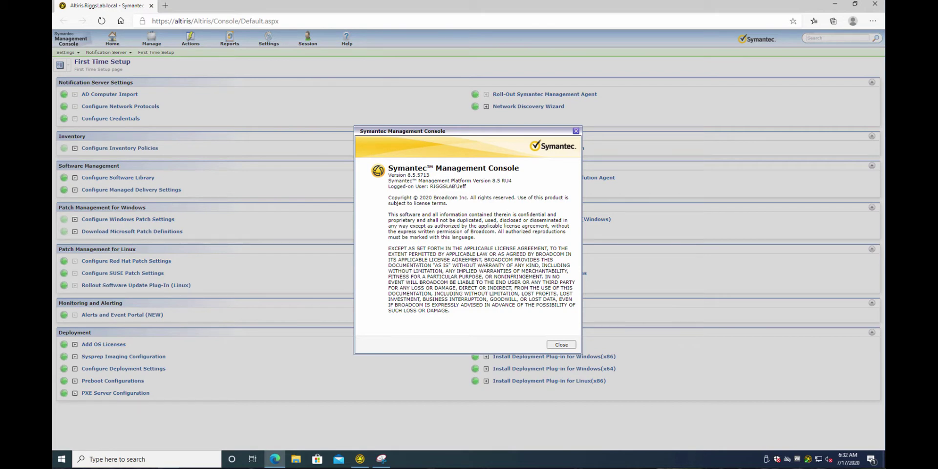
{"action": "left_click_drag", "start_coordinate": [429, 175], "coordinate": [415, 175]}
{"action": "left_click_drag", "start_coordinate": [491, 181], "coordinate": [511, 181]}
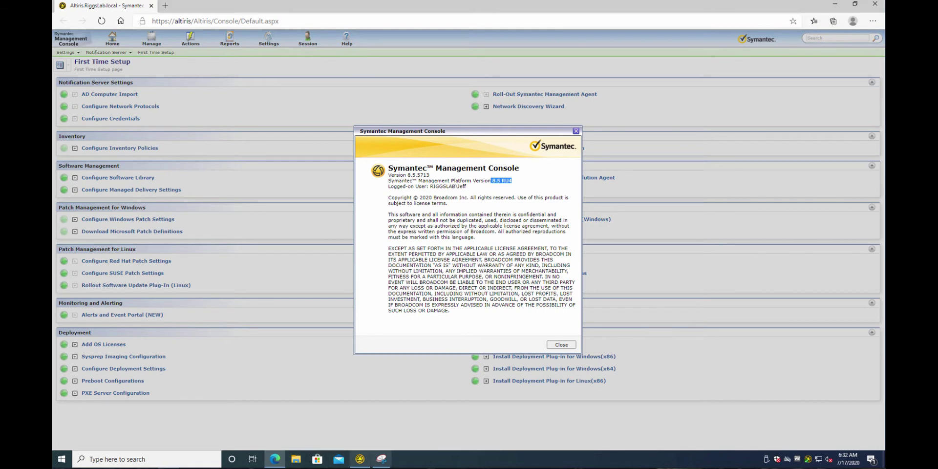
{"action": "left_click", "coordinate": [381, 459]}
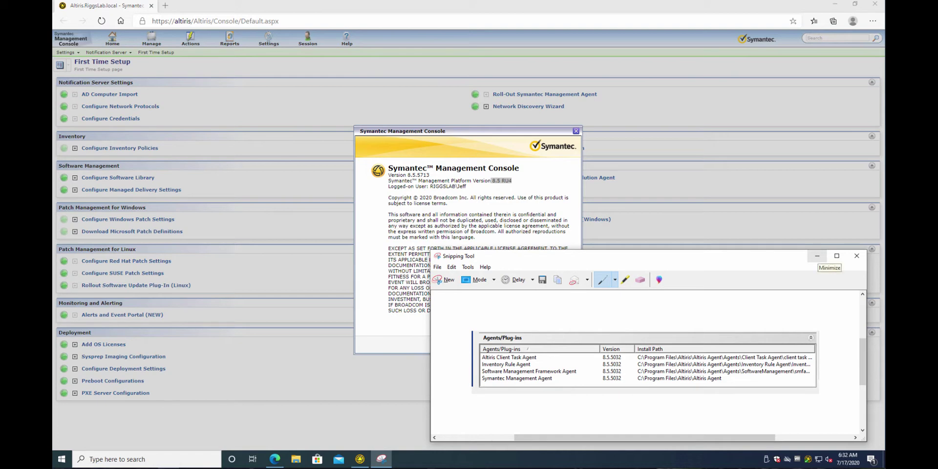
{"action": "left_click", "coordinate": [816, 256]}
{"action": "left_click", "coordinate": [560, 344]}
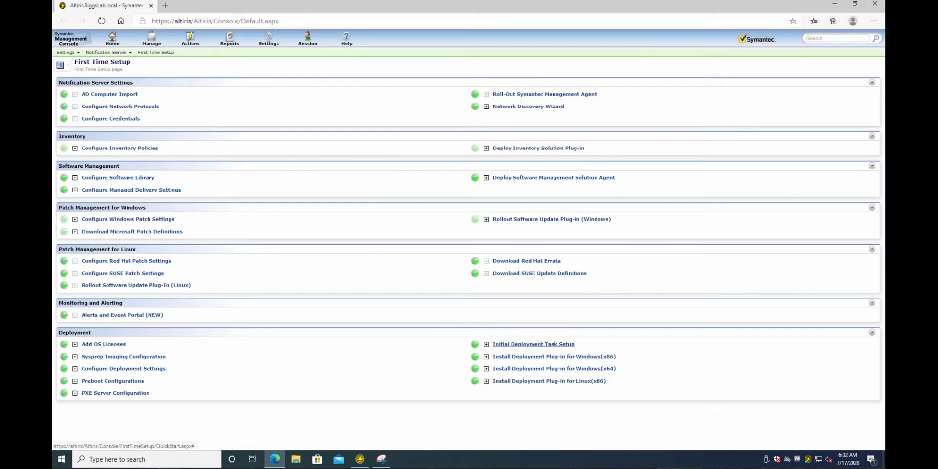
- Open all settings, expand the Symantec Management Agent's Windows Non Site Server and Site Server folders, and widen the tree to show full policy names
{"action": "left_click", "coordinate": [268, 39]}
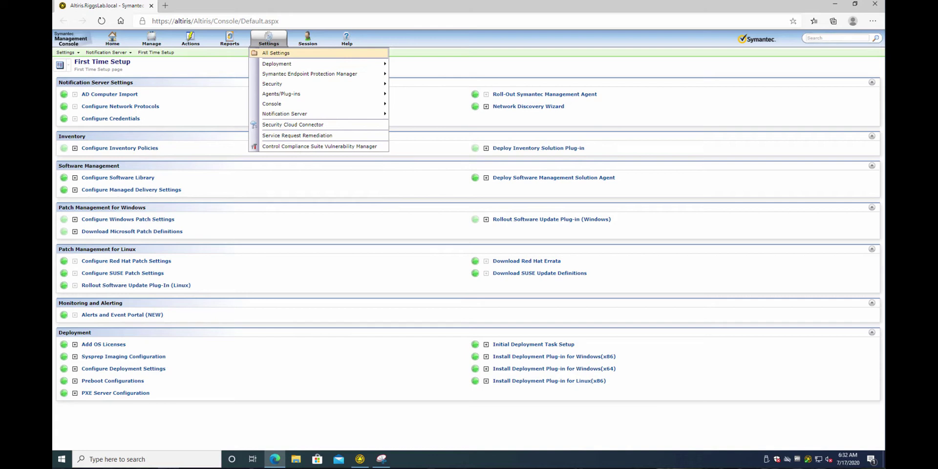
{"action": "left_click", "coordinate": [276, 53]}
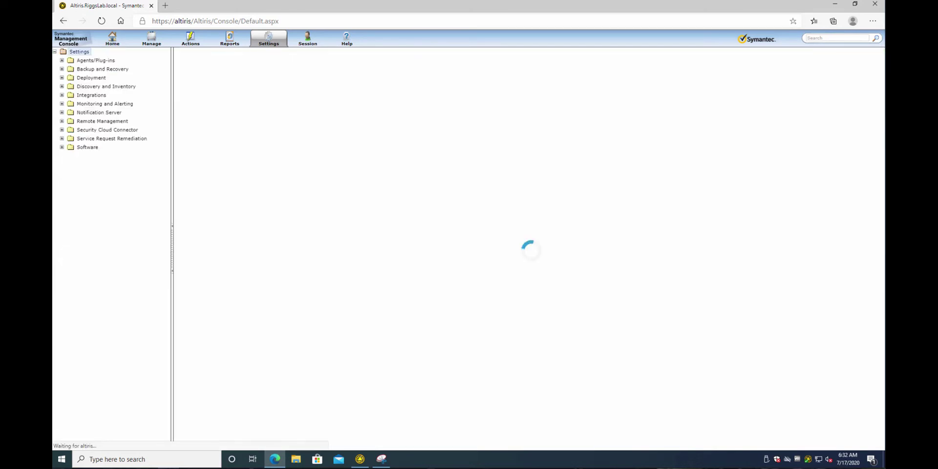
{"action": "left_click", "coordinate": [268, 39]}
{"action": "mouse_move", "coordinate": [281, 94]}
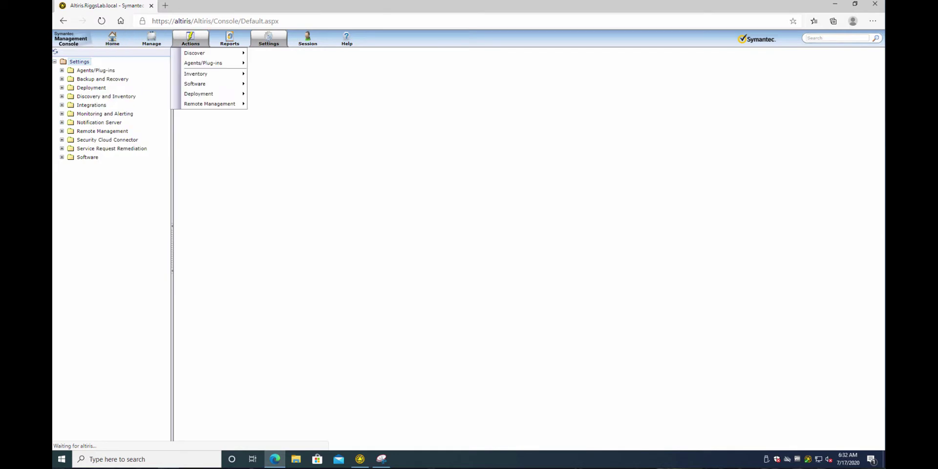
{"action": "mouse_move", "coordinate": [113, 38]}
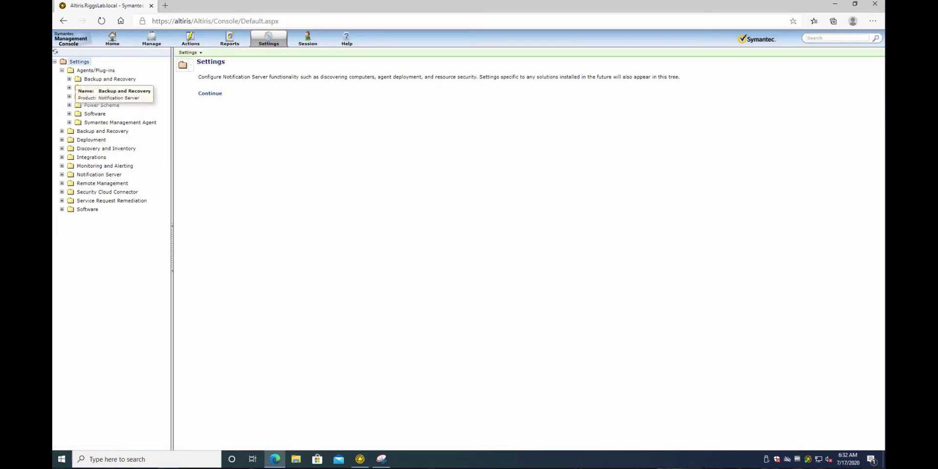
{"action": "left_click", "coordinate": [69, 123]}
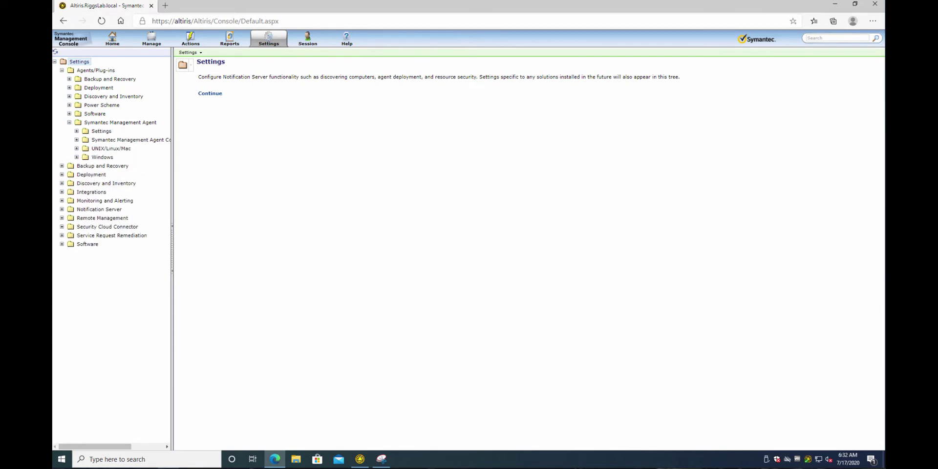
{"action": "left_click", "coordinate": [76, 157]}
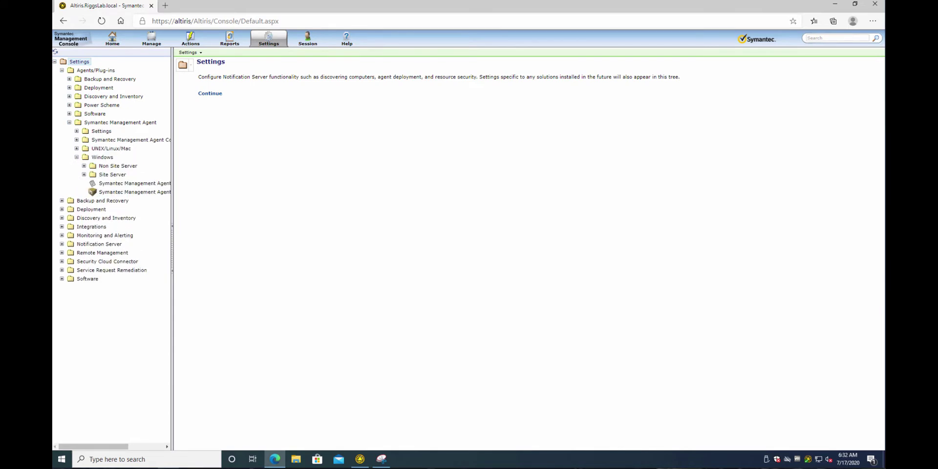
{"action": "left_click_drag", "start_coordinate": [172, 247], "coordinate": [219, 247]}
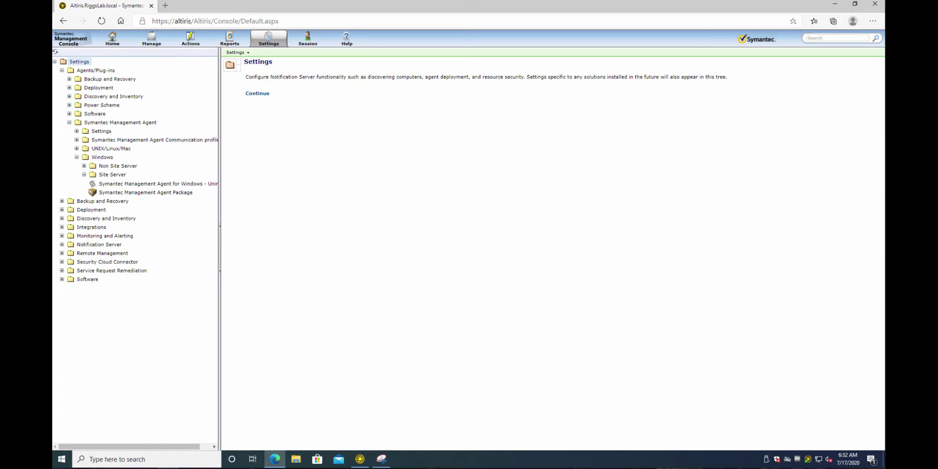
{"action": "left_click", "coordinate": [84, 175]}
{"action": "left_click", "coordinate": [84, 166]}
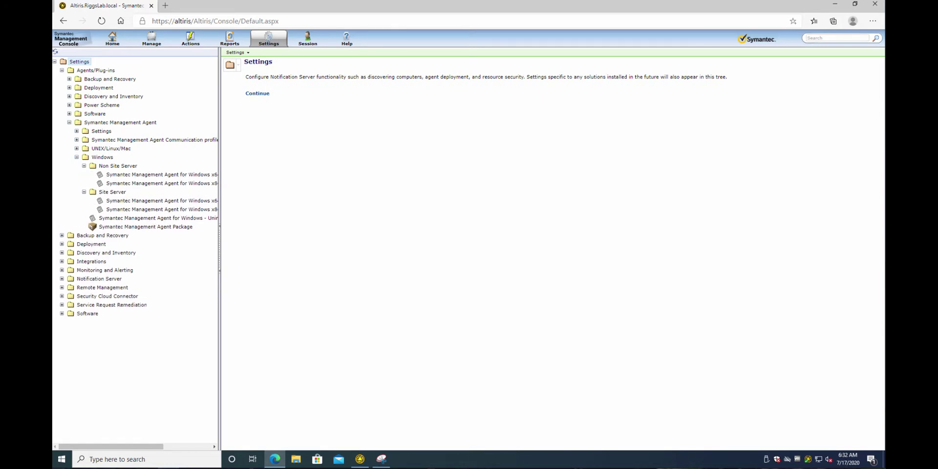
{"action": "left_click_drag", "start_coordinate": [219, 247], "coordinate": [318, 247]}
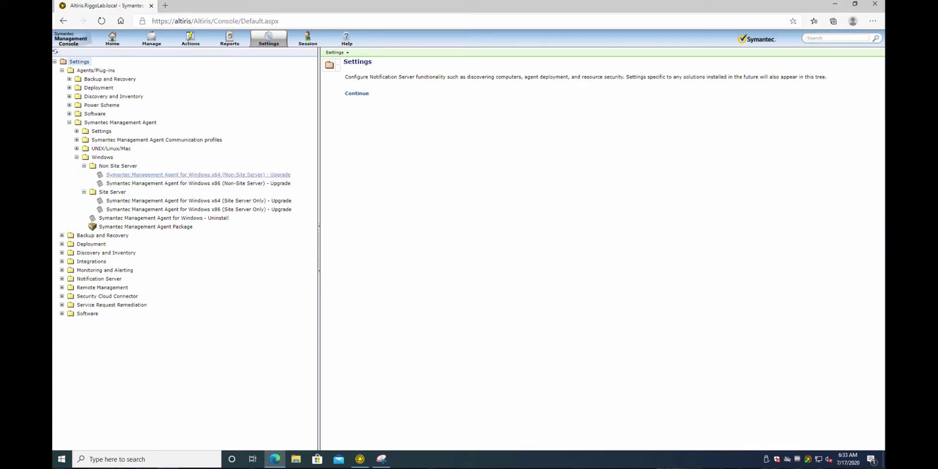
- Examine the target filtering rules of the Symantec Management Agent for Windows x64 (Non-Site Server) - Upgrade policy and close them without changes
{"action": "left_click", "coordinate": [197, 174]}
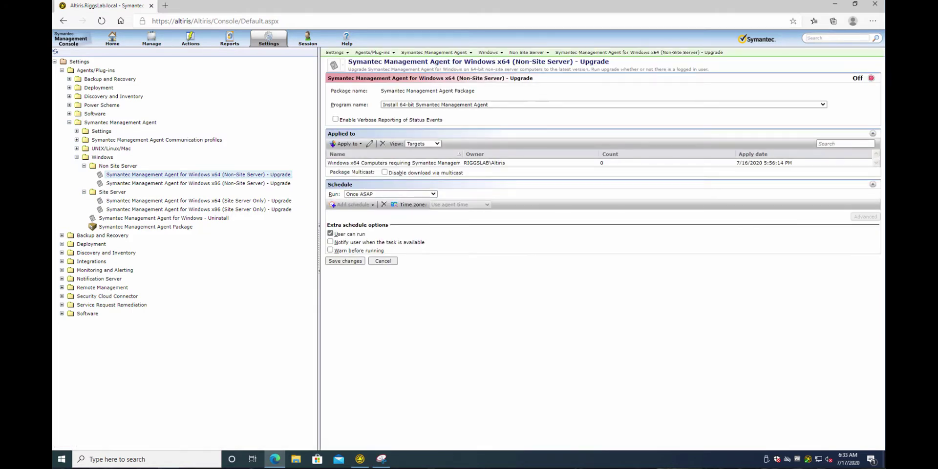
{"action": "left_click", "coordinate": [393, 162]}
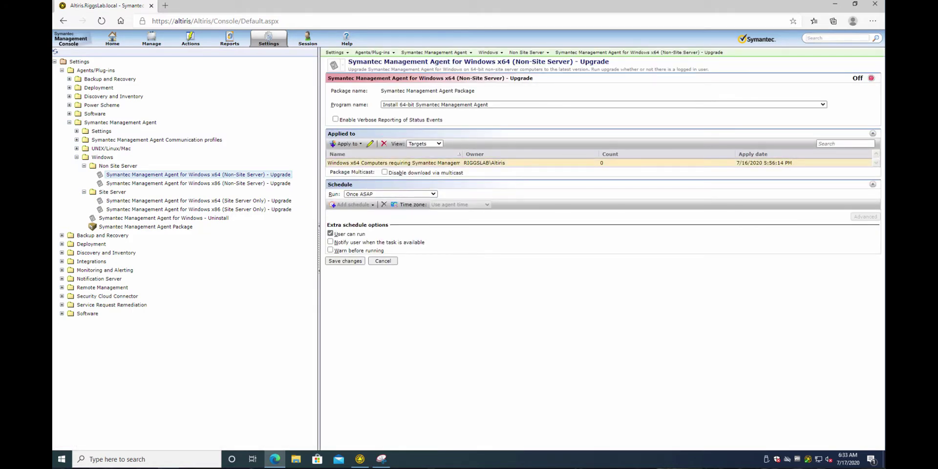
{"action": "left_click", "coordinate": [370, 143]}
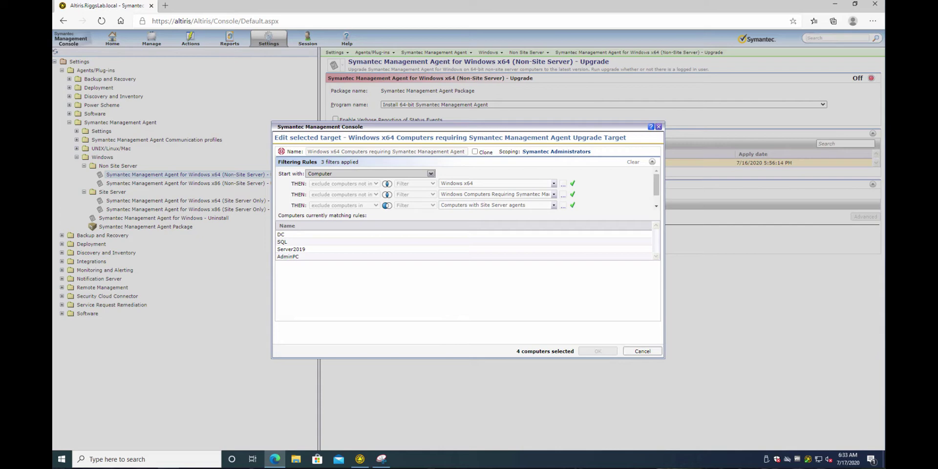
{"action": "left_click", "coordinate": [643, 351]}
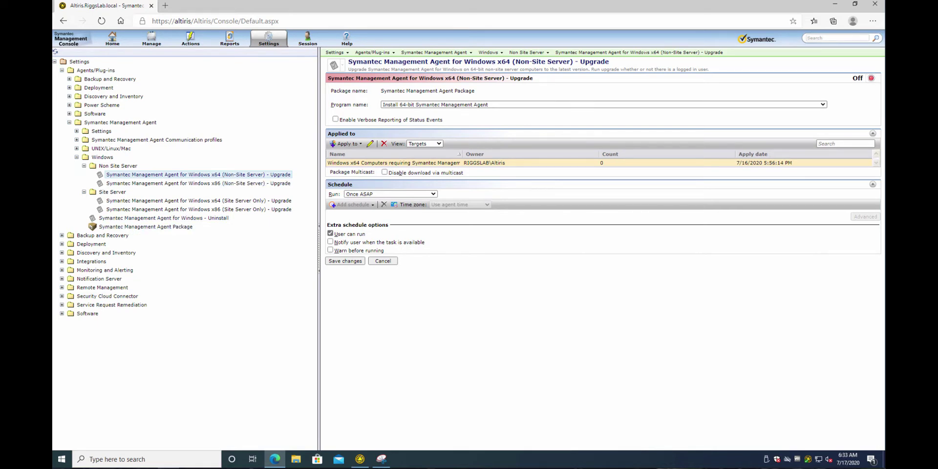
- Enable the Symantec Management Agent for Windows x64 and x86 upgrade policies for both non-site servers and site servers
{"action": "right_click", "coordinate": [150, 175]}
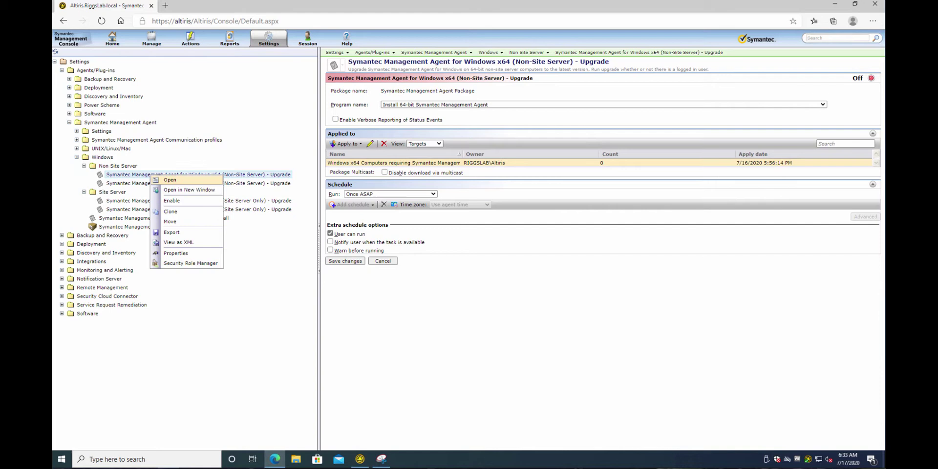
{"action": "left_click", "coordinate": [171, 200]}
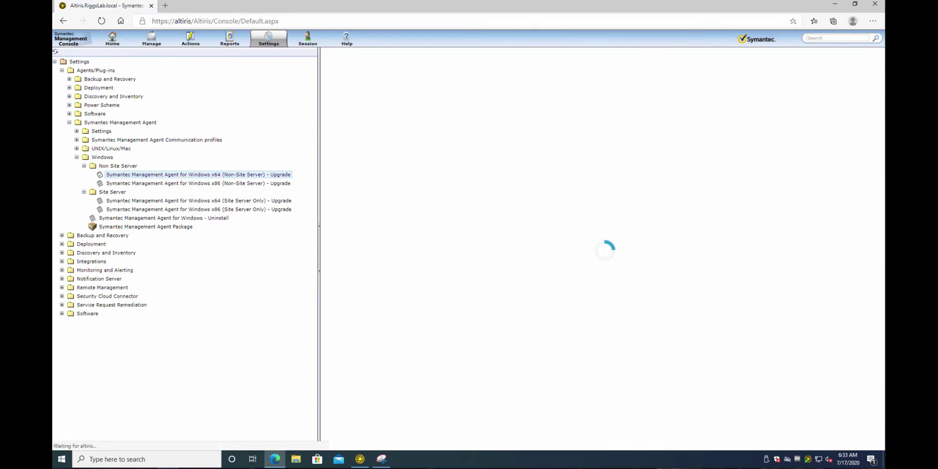
{"action": "right_click", "coordinate": [139, 183]}
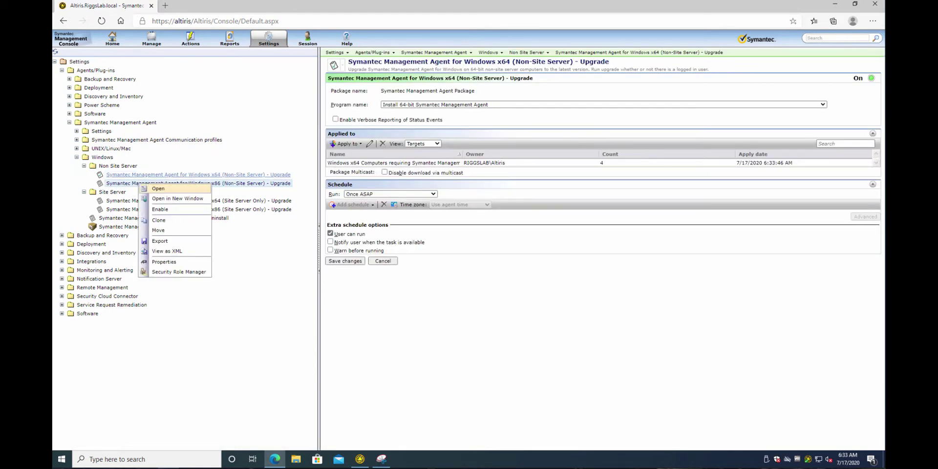
{"action": "left_click", "coordinate": [161, 210]}
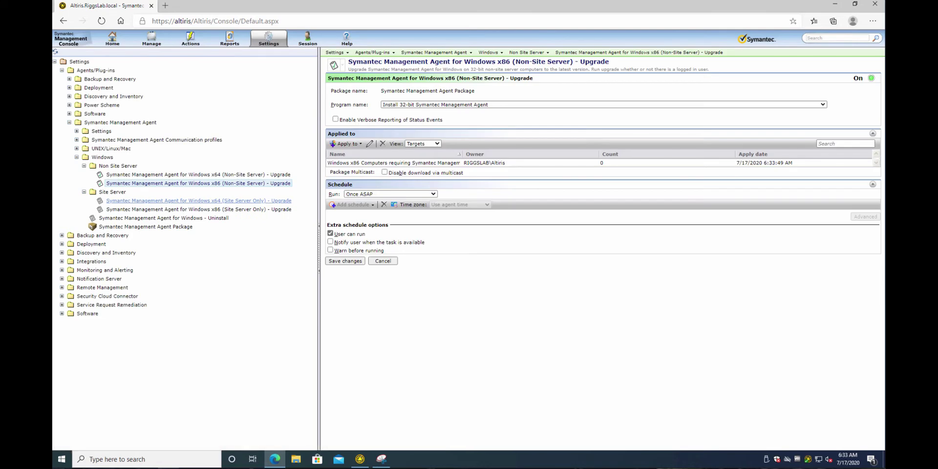
{"action": "right_click", "coordinate": [161, 201]}
{"action": "left_click", "coordinate": [182, 227]}
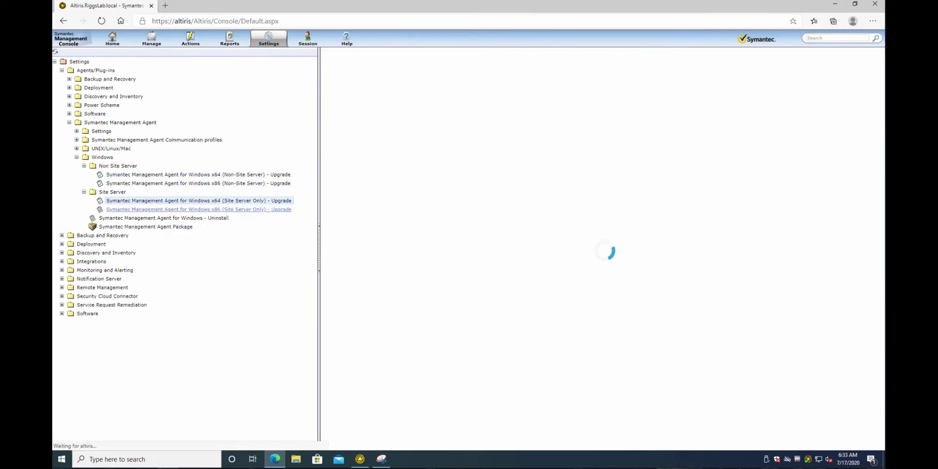
{"action": "right_click", "coordinate": [163, 209]}
{"action": "left_click", "coordinate": [182, 236]}
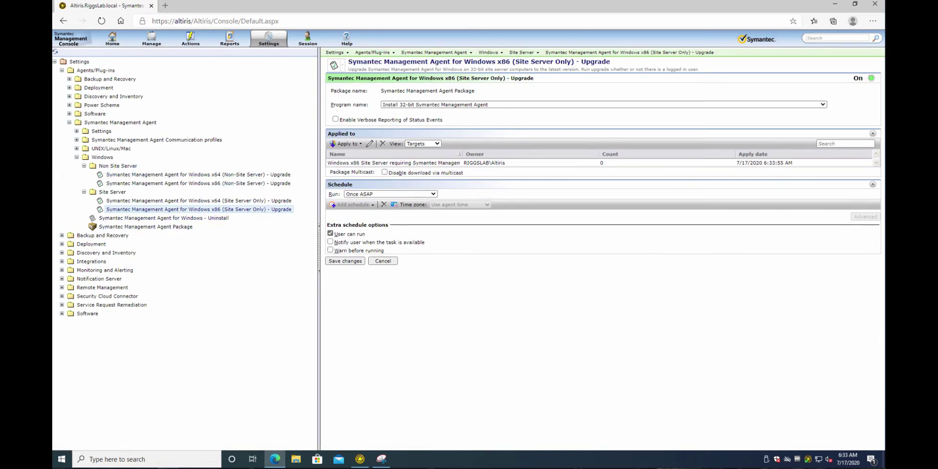
- Enable the Software Management Solution Plug-in Install and Upgrade policies, and view the Software Portal Client Access Policy
{"action": "left_click", "coordinate": [69, 114]}
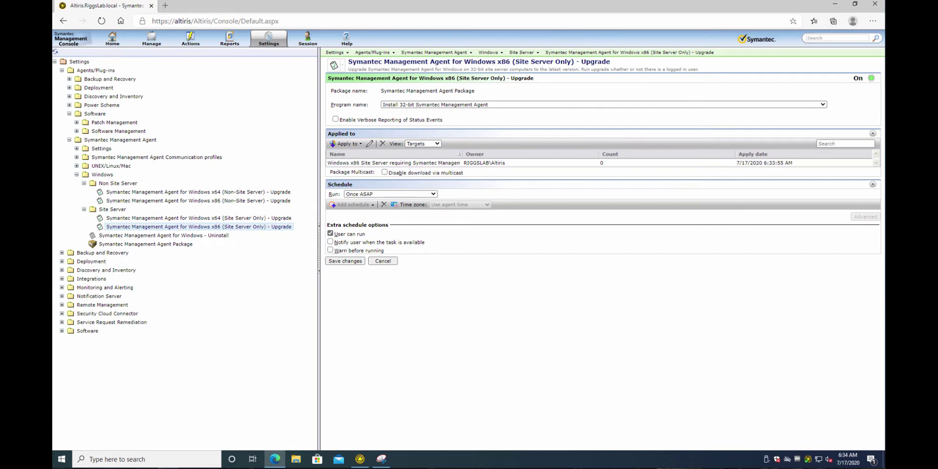
{"action": "left_click", "coordinate": [77, 131]}
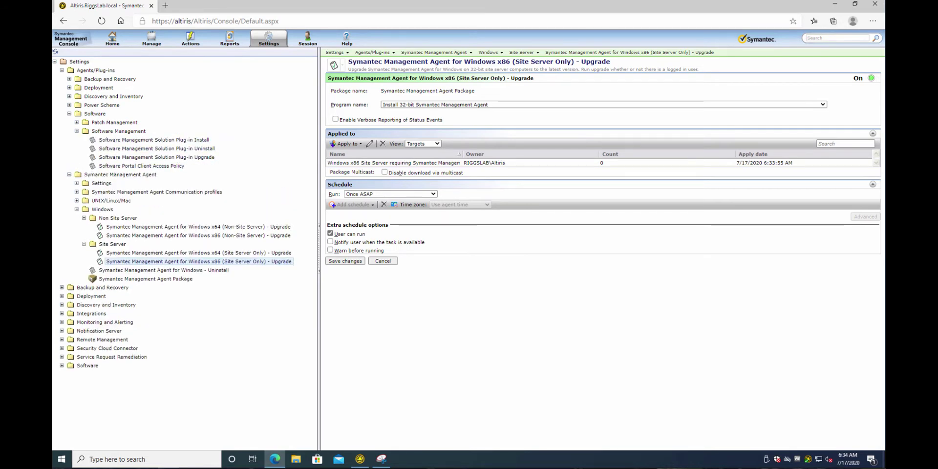
{"action": "right_click", "coordinate": [151, 141]}
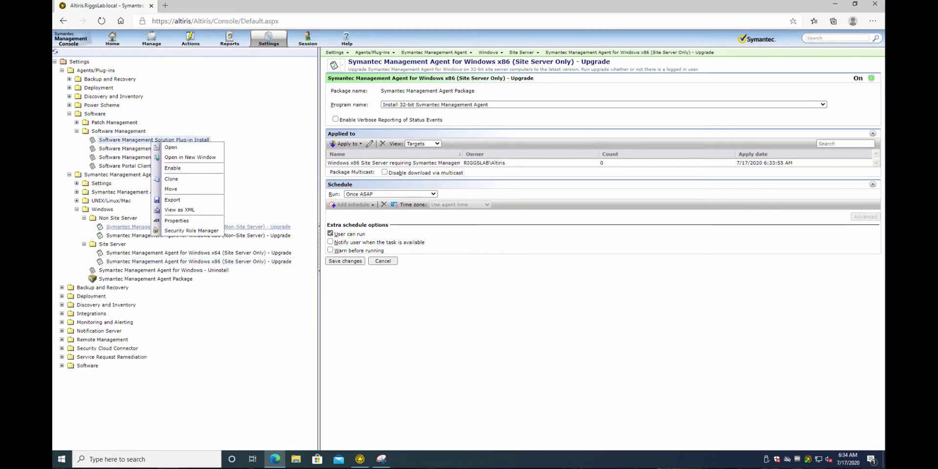
{"action": "left_click", "coordinate": [172, 168]}
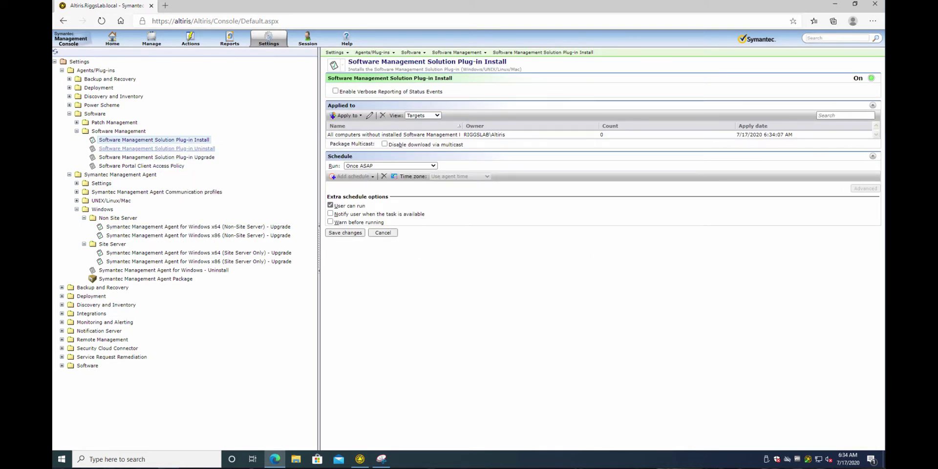
{"action": "right_click", "coordinate": [156, 158]}
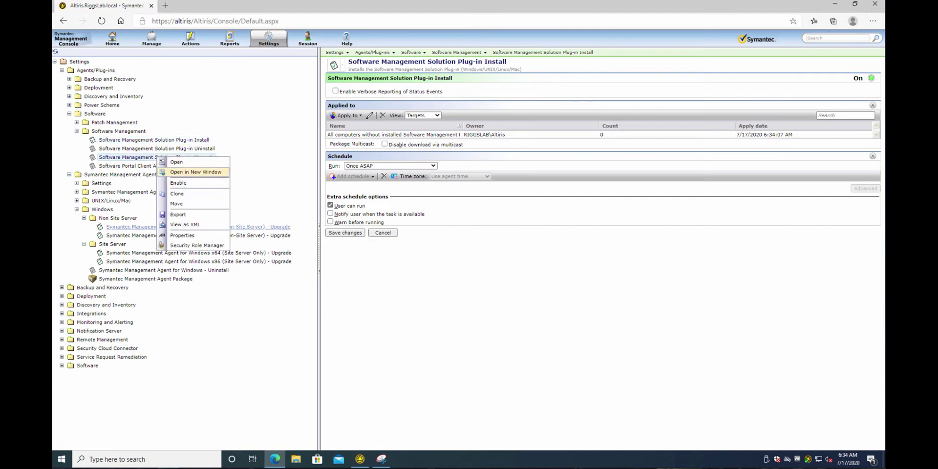
{"action": "left_click", "coordinate": [171, 182]}
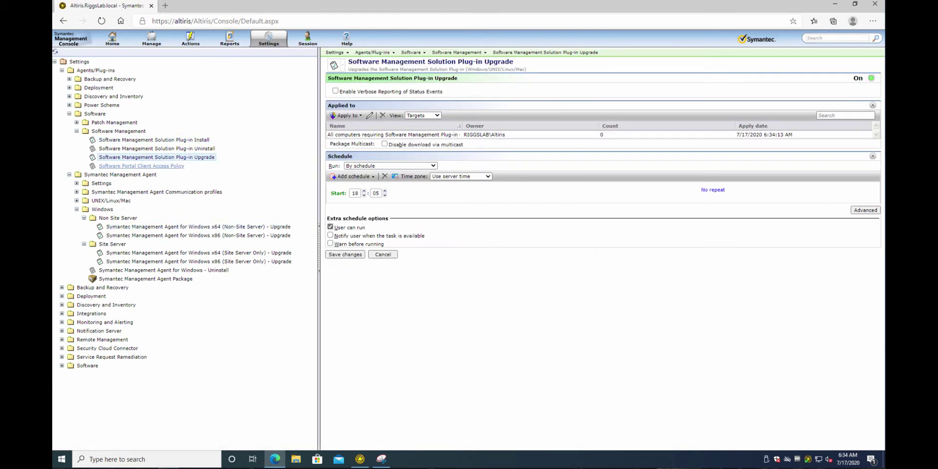
{"action": "left_click", "coordinate": [142, 166]}
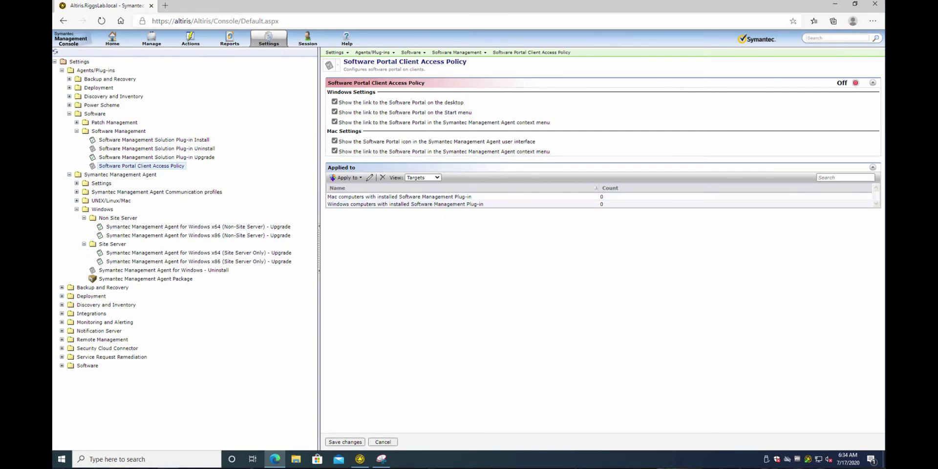
- Enable the Software Update Plug-in Upgrade and Install policies under Patch Management
{"action": "left_click", "coordinate": [77, 123]}
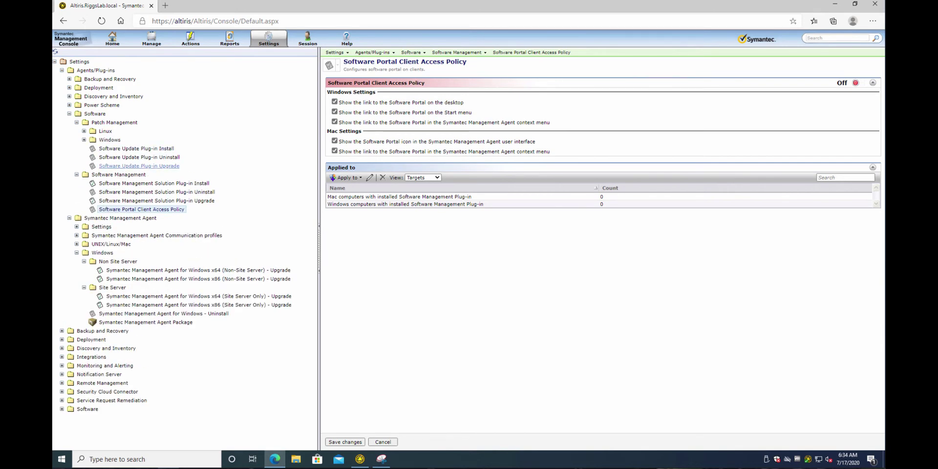
{"action": "right_click", "coordinate": [119, 166]}
{"action": "left_click", "coordinate": [140, 191]}
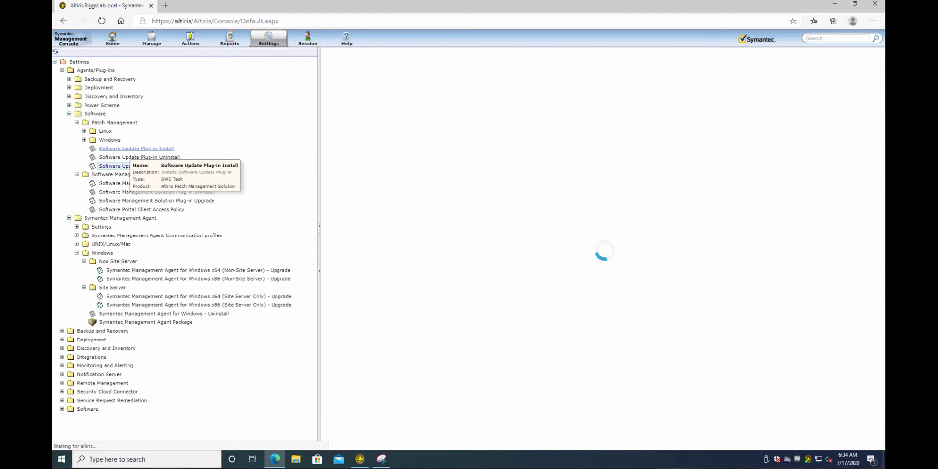
{"action": "right_click", "coordinate": [123, 148]}
{"action": "left_click", "coordinate": [147, 173]}
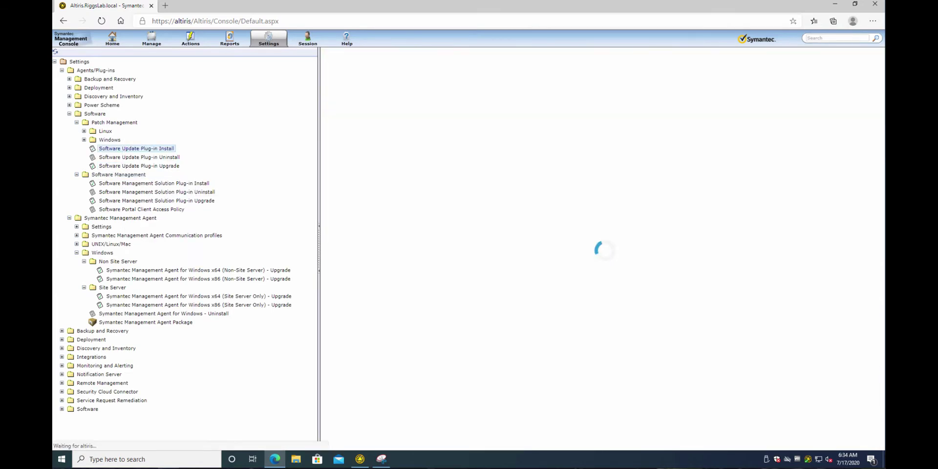
- Enable the Power Scheme Task Plug-in Upgrade and Install policies
{"action": "left_click", "coordinate": [69, 105]}
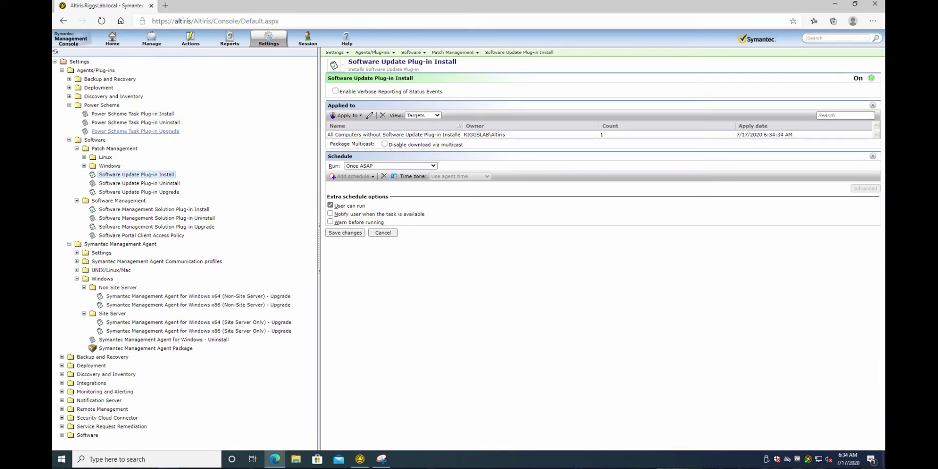
{"action": "right_click", "coordinate": [136, 130]}
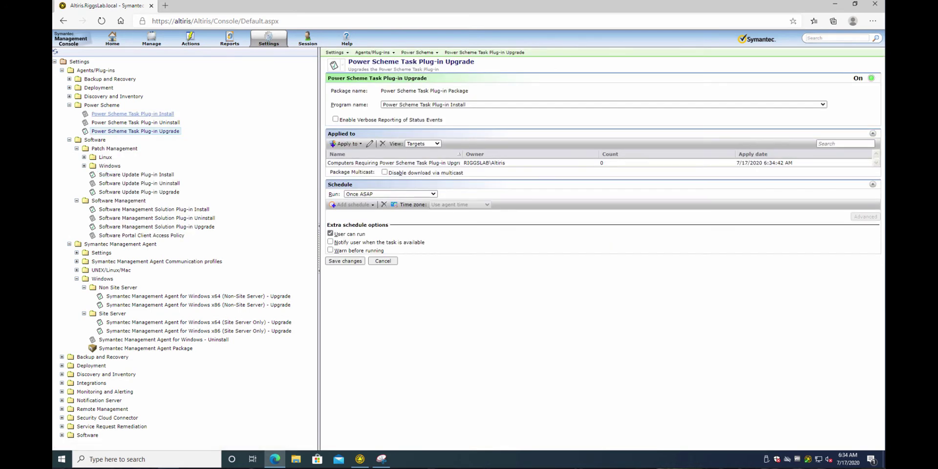
{"action": "right_click", "coordinate": [125, 114]}
{"action": "left_click", "coordinate": [144, 141]}
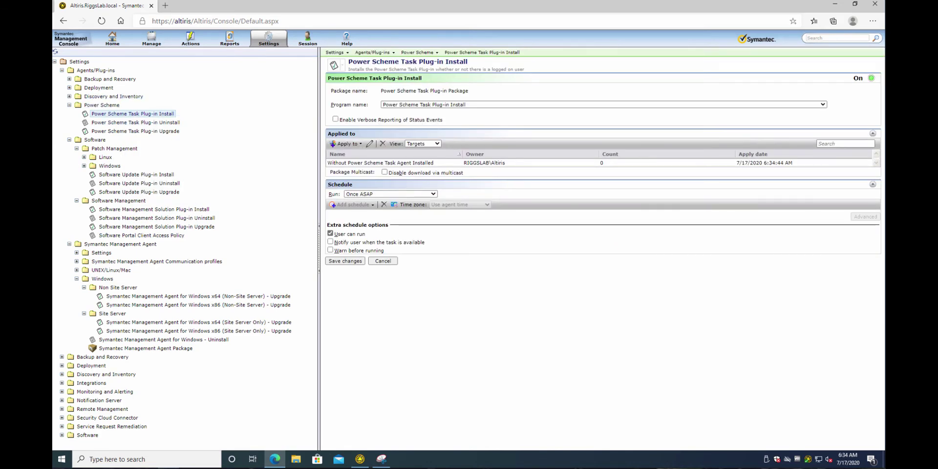
- Enable the Inventory Plug-in Upgrade policy for Windows/UNIX/Linux/Mac under Discovery and Inventory
{"action": "left_click", "coordinate": [69, 96]}
{"action": "left_click", "coordinate": [76, 105]}
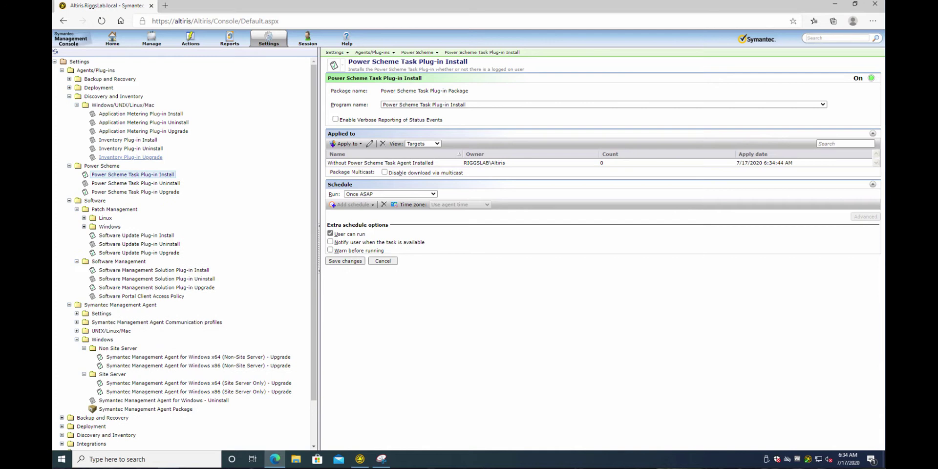
{"action": "right_click", "coordinate": [120, 157]}
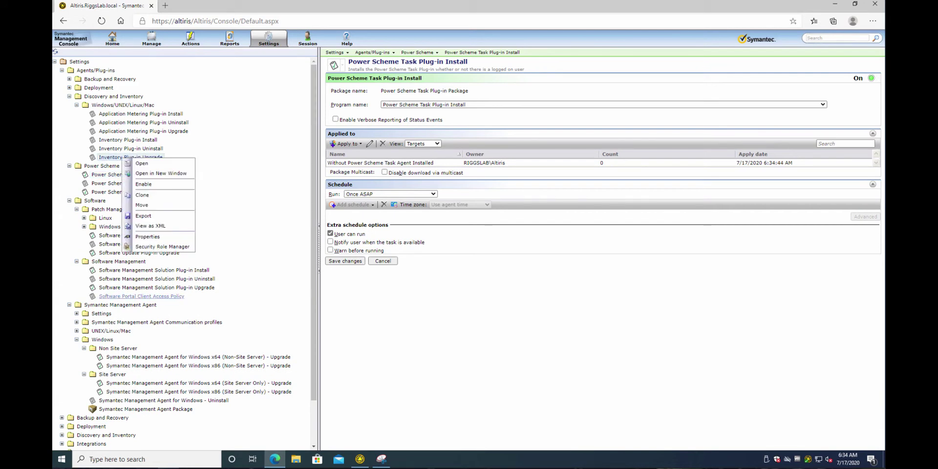
{"action": "left_click", "coordinate": [135, 184]}
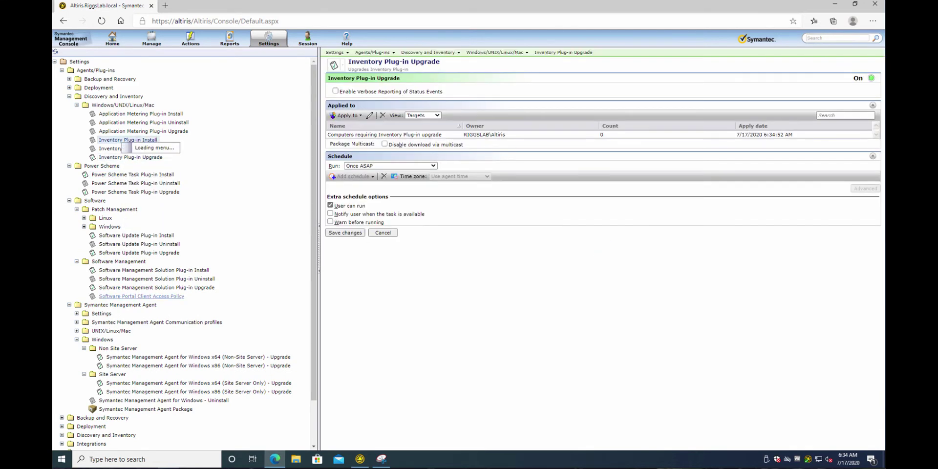
- Enable the Inventory Plug-in Install policy and the Application Metering Plug-in Upgrade and Install policies
{"action": "right_click", "coordinate": [128, 141]}
{"action": "left_click", "coordinate": [146, 168]}
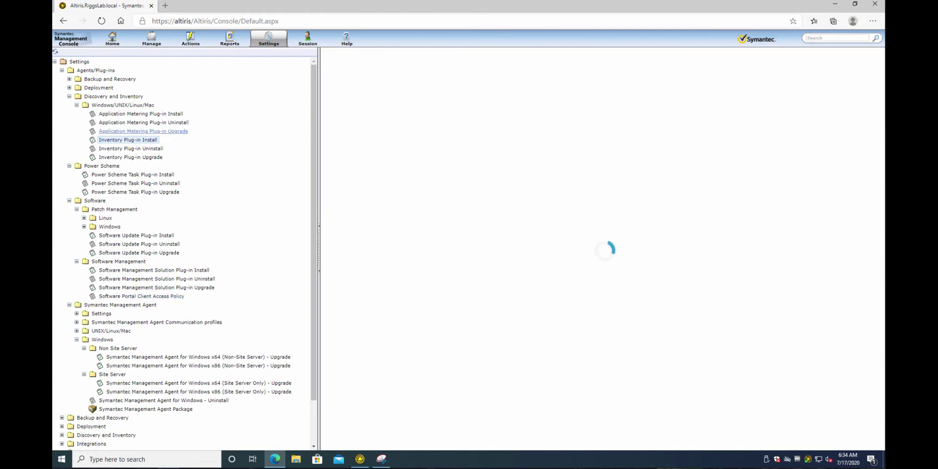
{"action": "right_click", "coordinate": [126, 130]}
{"action": "left_click", "coordinate": [147, 157]}
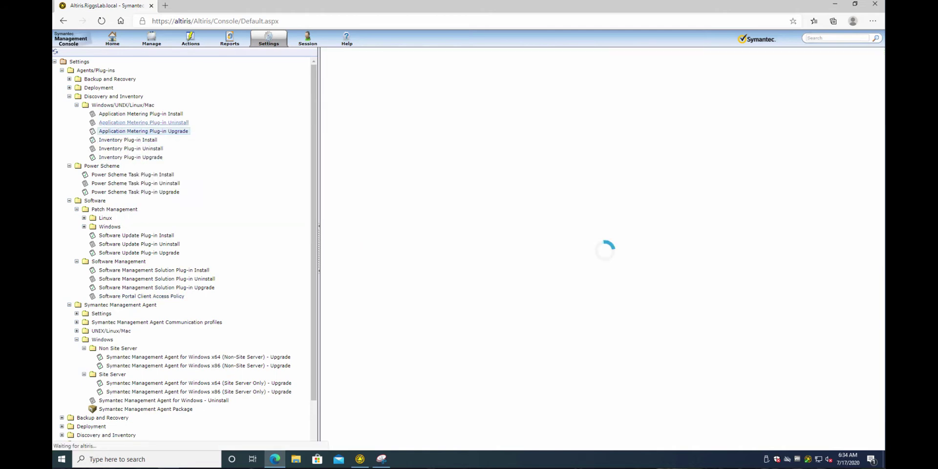
{"action": "right_click", "coordinate": [134, 113]}
{"action": "left_click", "coordinate": [156, 140]}
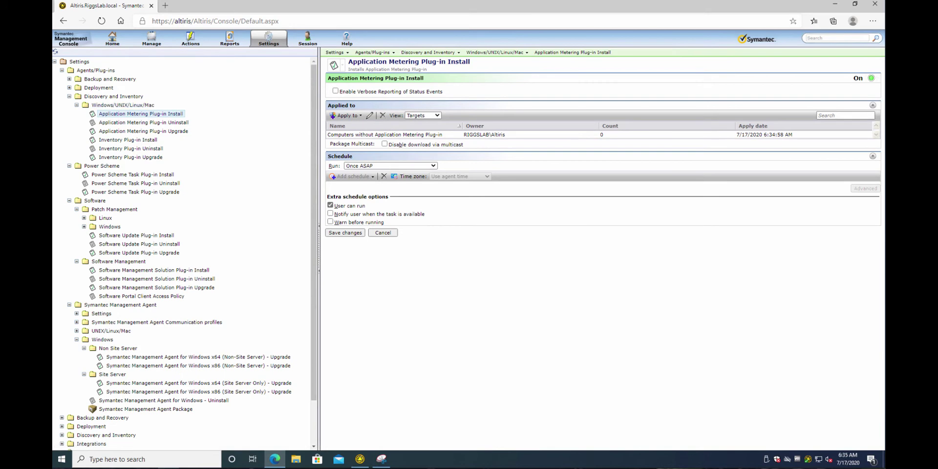
- Disable the Deployment Package Server Components - Install policy in the Deployment plug-ins folder
{"action": "left_click", "coordinate": [69, 88]}
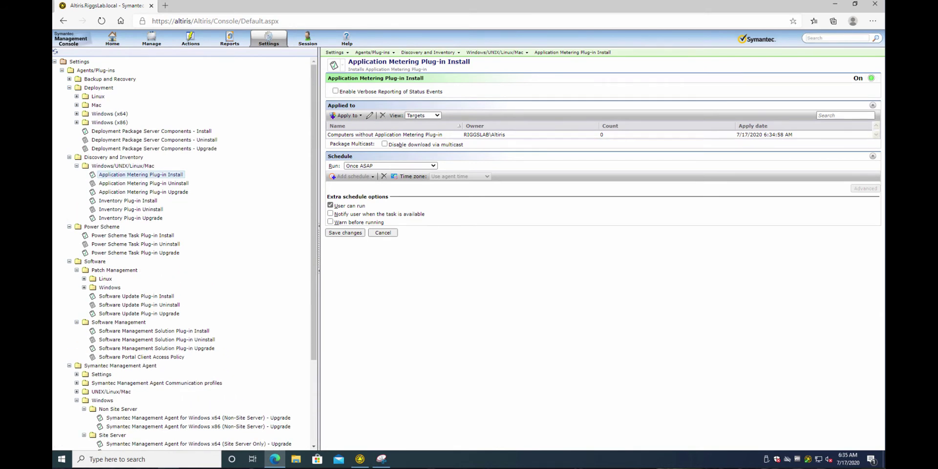
{"action": "right_click", "coordinate": [117, 130]}
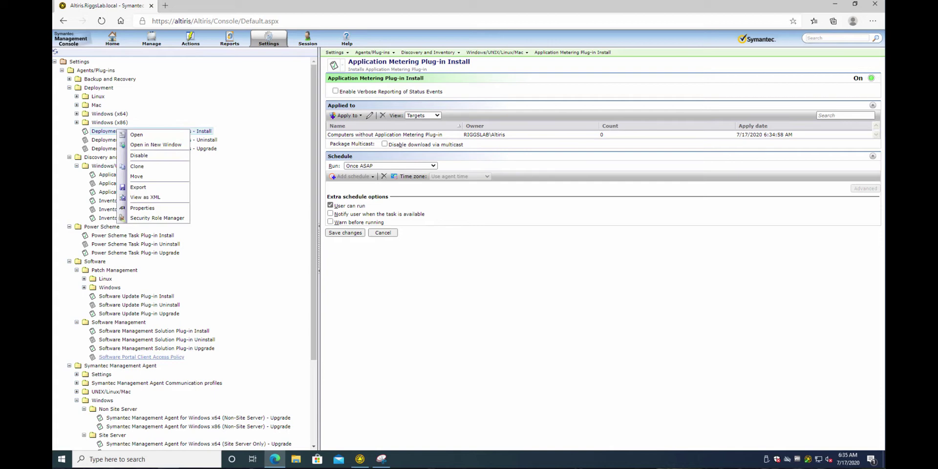
{"action": "left_click", "coordinate": [138, 156]}
- Disable the Windows (x86) policies Deployment Task Server Components - Install and Deployment Site Server Components - Upgrade
{"action": "left_click", "coordinate": [76, 122]}
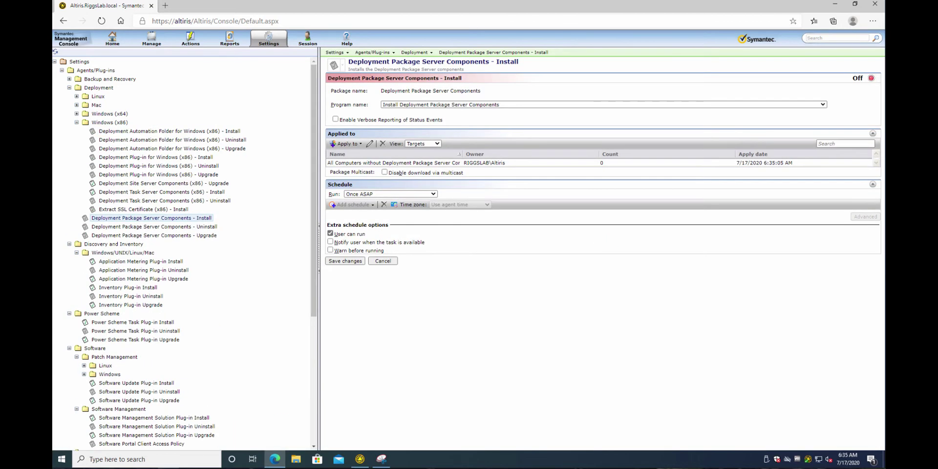
{"action": "right_click", "coordinate": [127, 191]}
{"action": "left_click", "coordinate": [150, 217]}
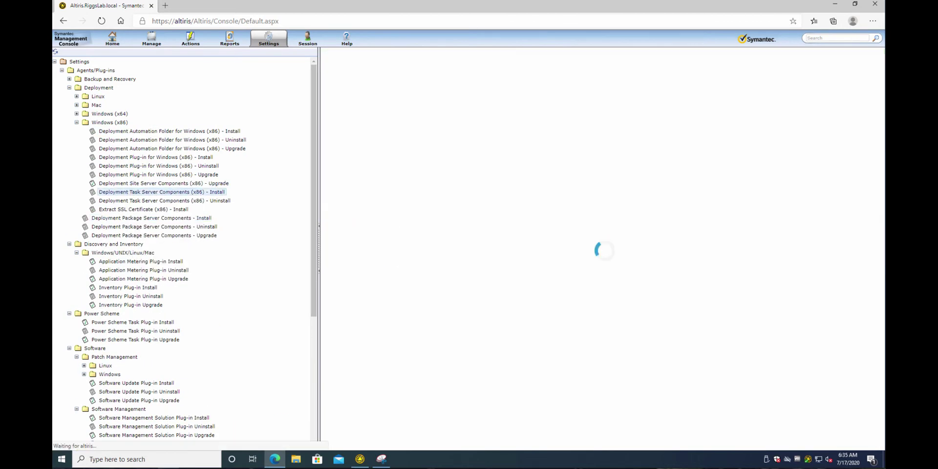
{"action": "right_click", "coordinate": [111, 183]}
{"action": "left_click", "coordinate": [130, 211]}
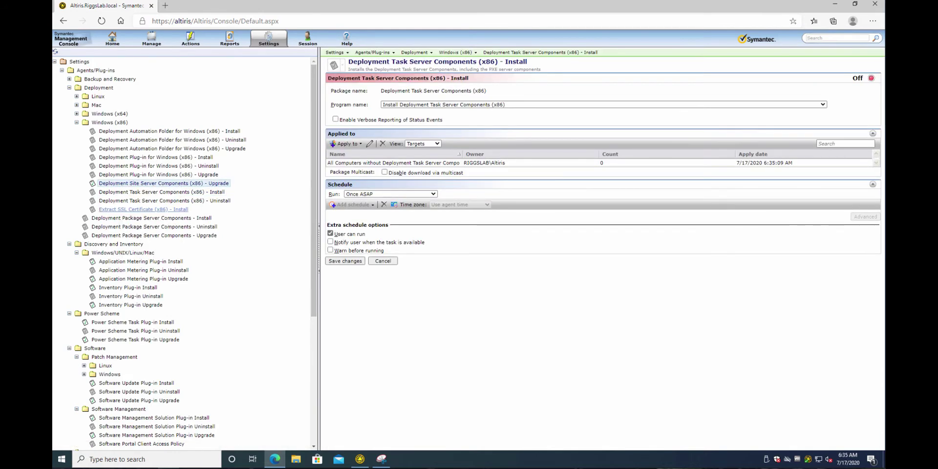
- Disable the Windows (x64) policies Deployment Task Server Components - Install and Deployment Site Server Components - Upgrade
{"action": "left_click", "coordinate": [76, 122]}
{"action": "left_click", "coordinate": [77, 113]}
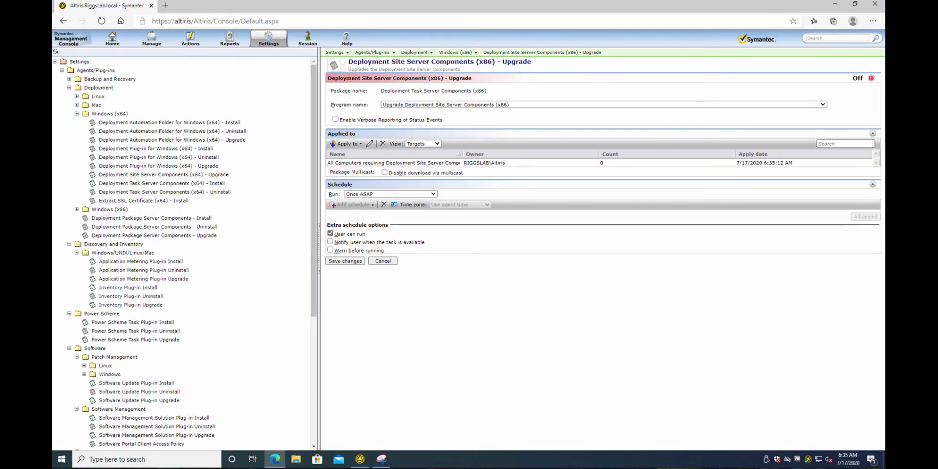
{"action": "right_click", "coordinate": [111, 183]}
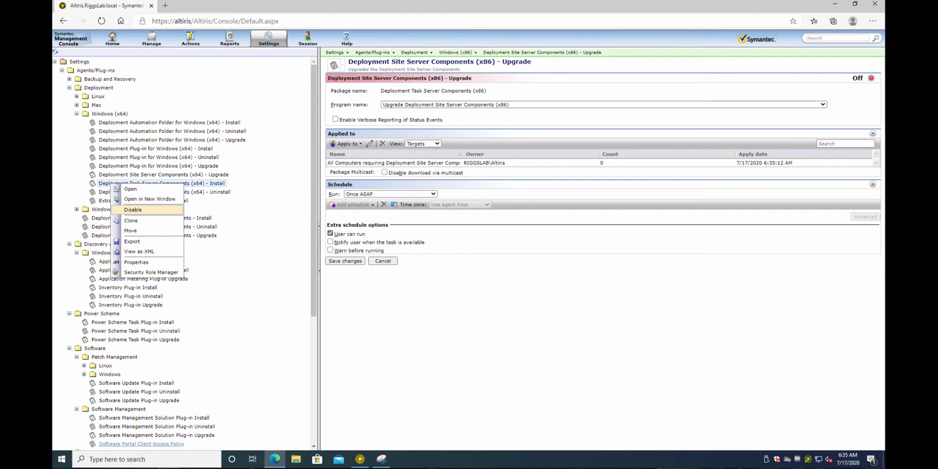
{"action": "left_click", "coordinate": [129, 210]}
{"action": "right_click", "coordinate": [119, 175]}
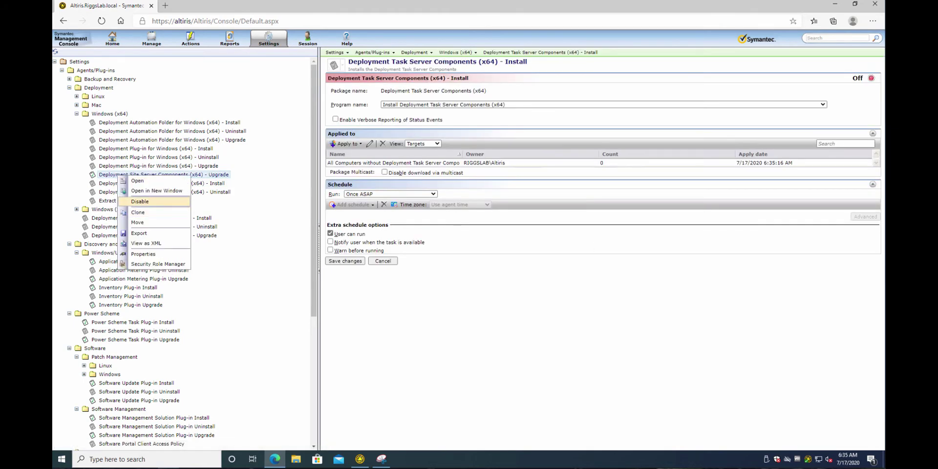
{"action": "left_click", "coordinate": [132, 201]}
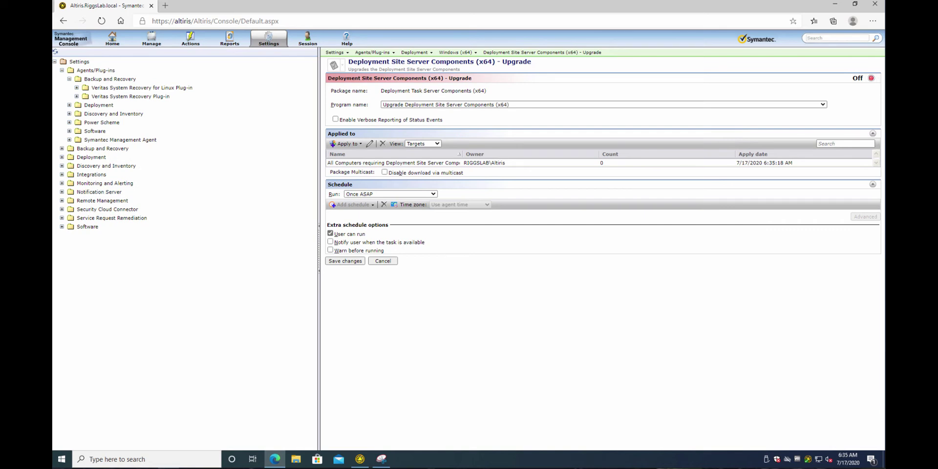
- Show Task Manager's process details sorted by CPU beside the Symantec Management Agent window, and update the agent's configuration
{"action": "left_click", "coordinate": [360, 459]}
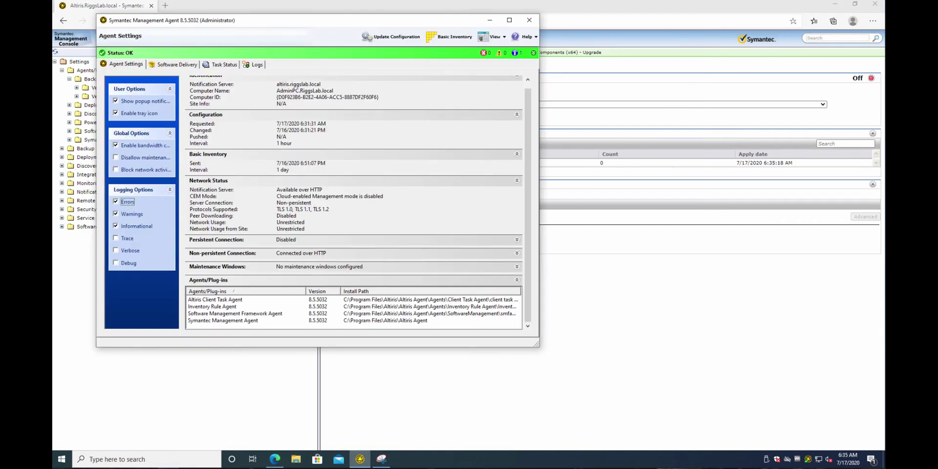
{"action": "right_click", "coordinate": [457, 459]}
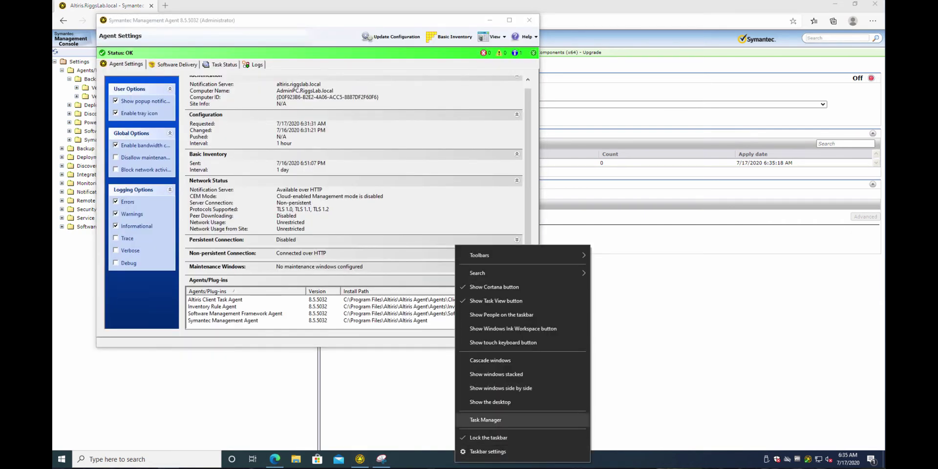
{"action": "left_click", "coordinate": [489, 420]}
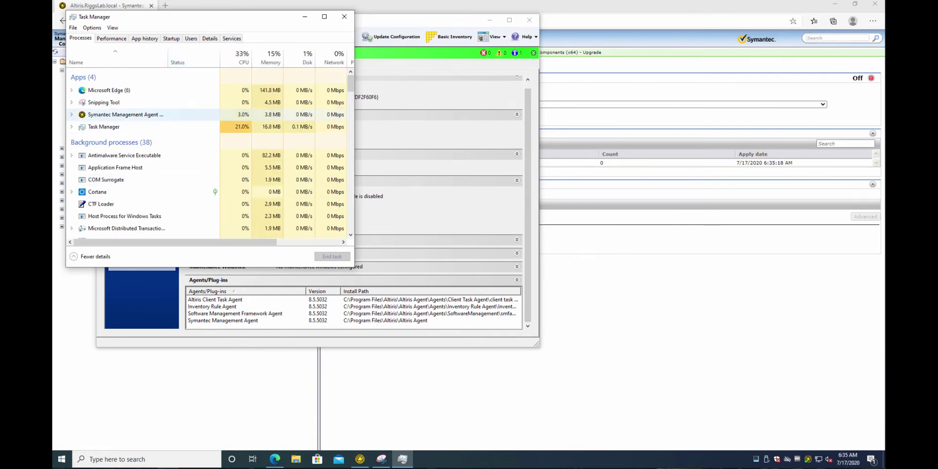
{"action": "left_click", "coordinate": [111, 38]}
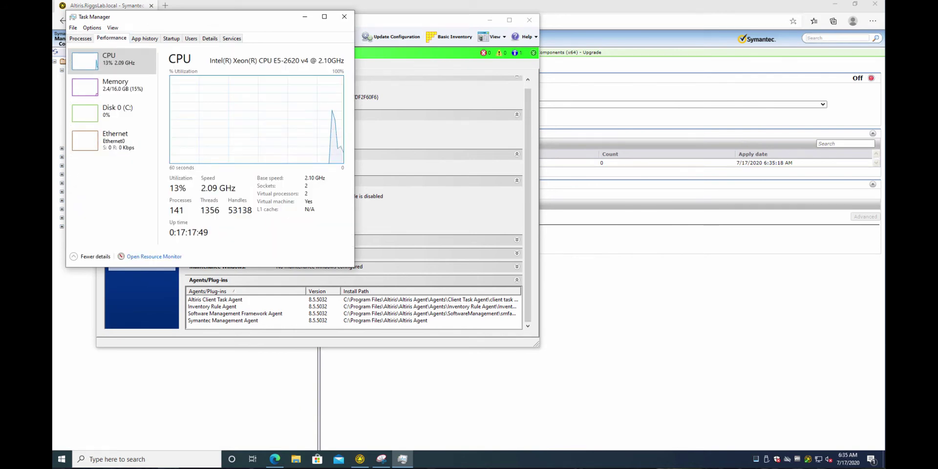
{"action": "left_click", "coordinate": [209, 38]}
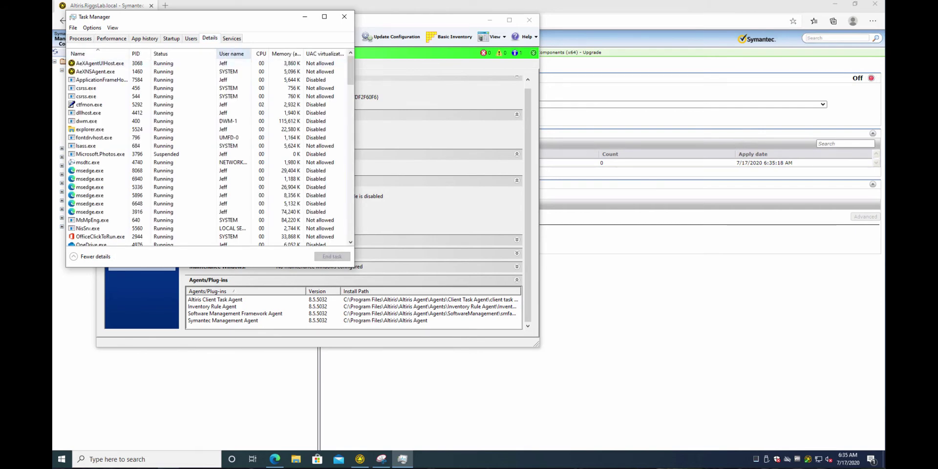
{"action": "left_click_drag", "start_coordinate": [234, 20], "coordinate": [253, 168]}
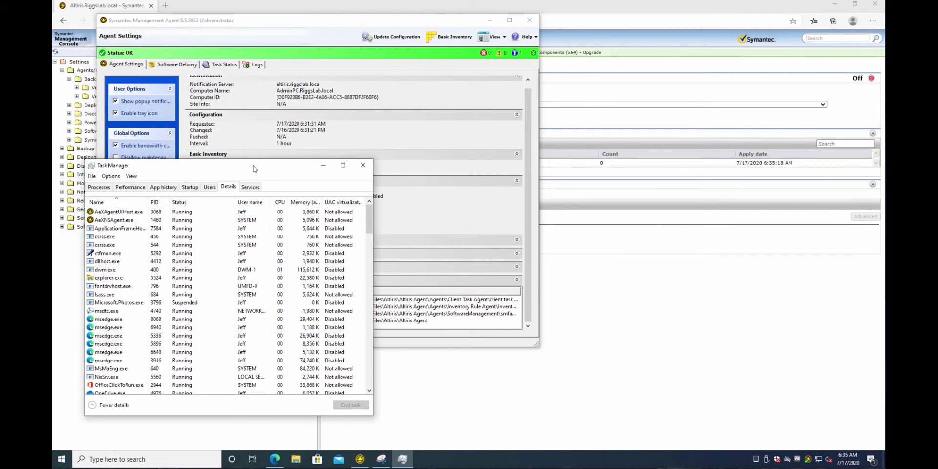
{"action": "left_click", "coordinate": [279, 202]}
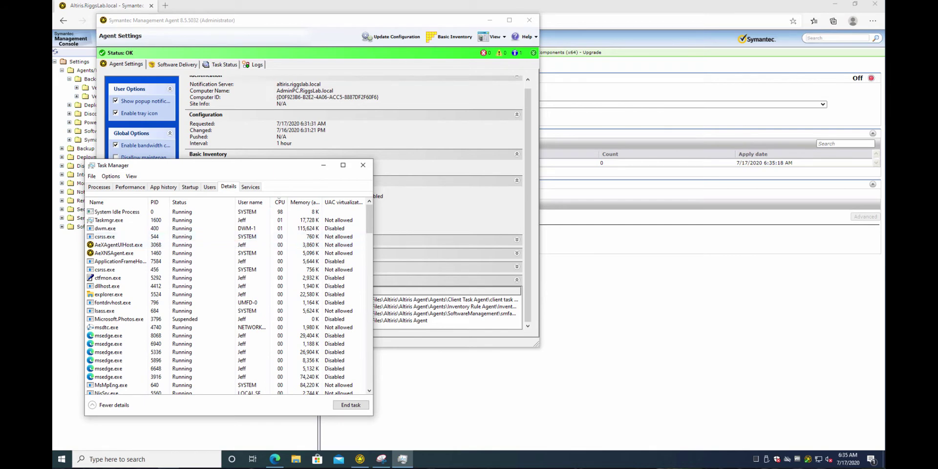
{"action": "left_click", "coordinate": [386, 37]}
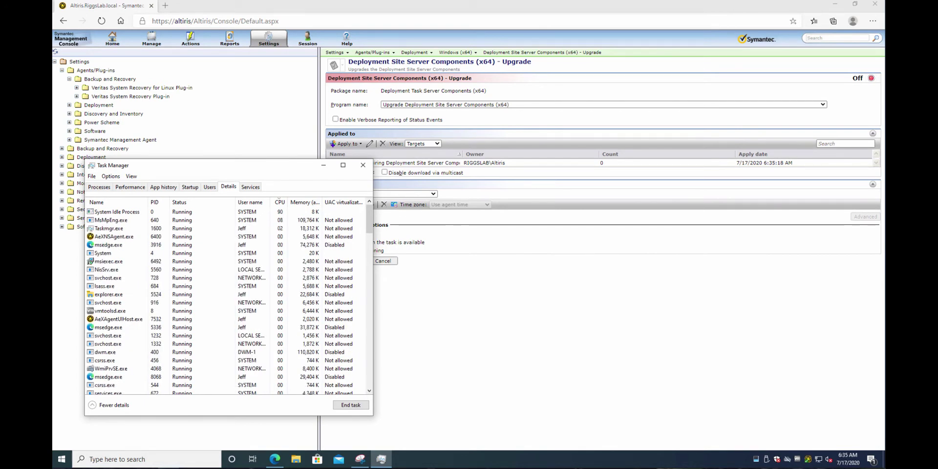
{"action": "left_click_drag", "start_coordinate": [205, 165], "coordinate": [424, 187]}
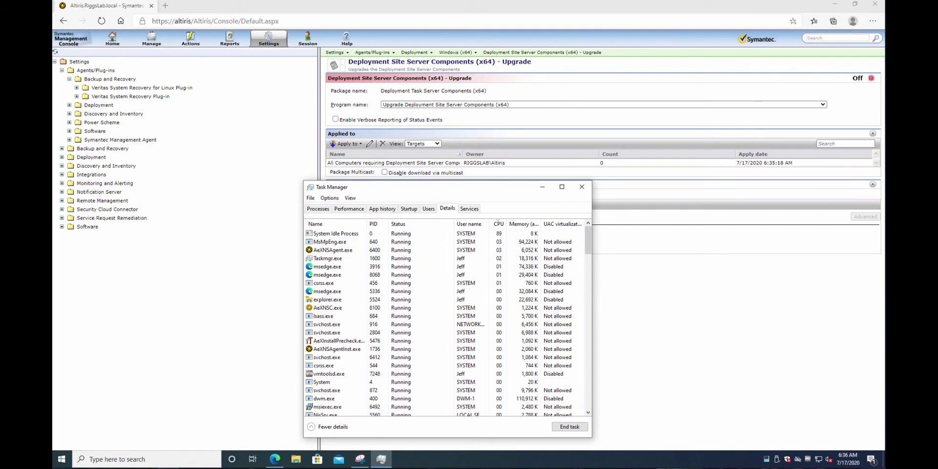
- Open the Agents Installed in the Last N Days report under Notification Server Management's Agent reports in the Management Console
{"action": "left_click", "coordinate": [229, 39]}
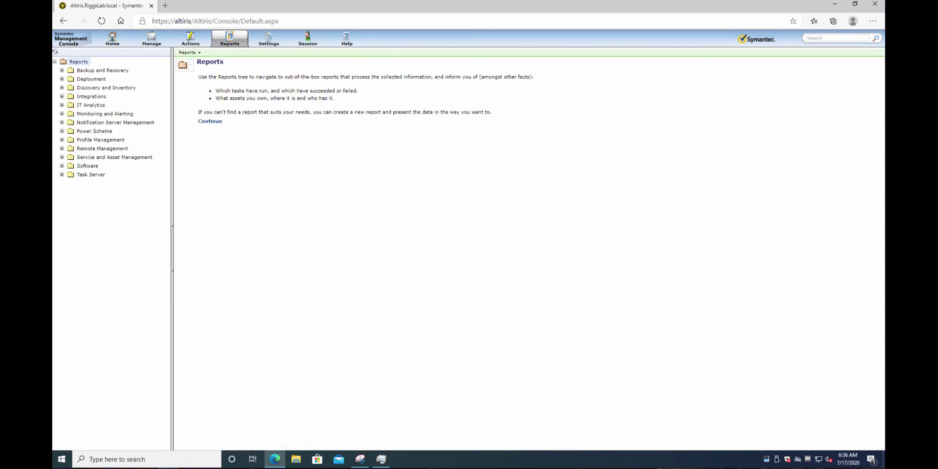
{"action": "left_click", "coordinate": [61, 123]}
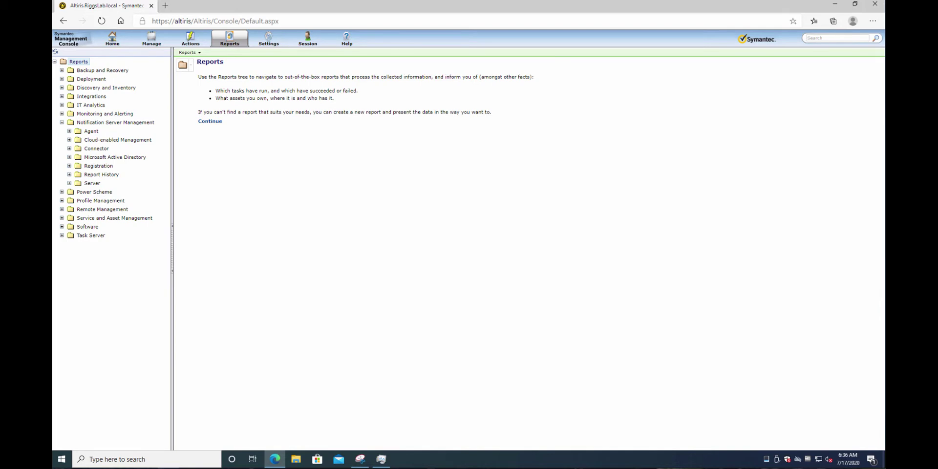
{"action": "left_click", "coordinate": [69, 131]}
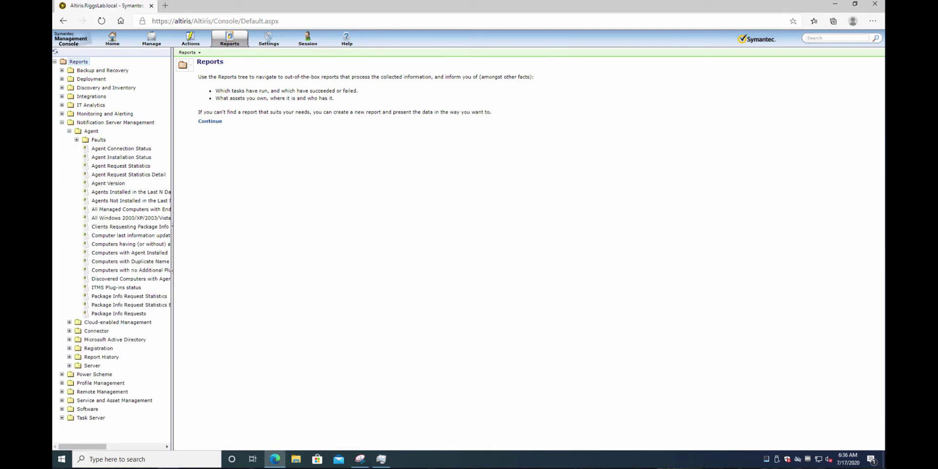
{"action": "left_click_drag", "start_coordinate": [172, 191], "coordinate": [216, 191]}
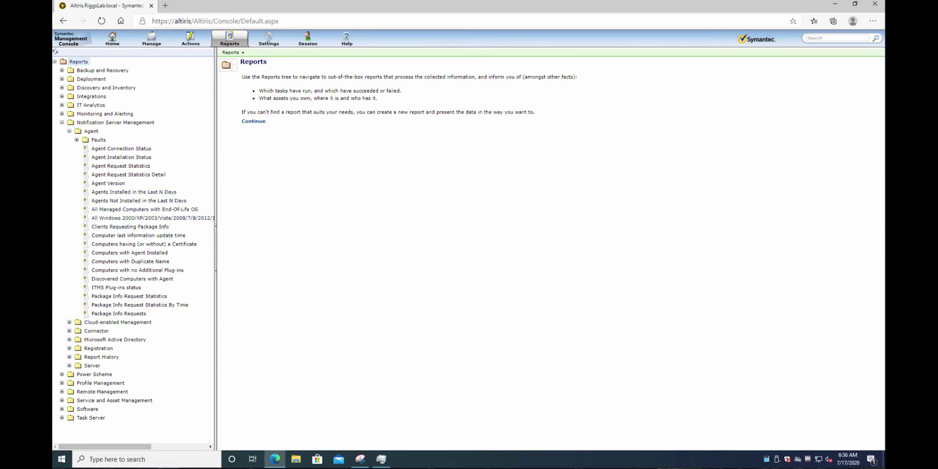
{"action": "left_click", "coordinate": [134, 192]}
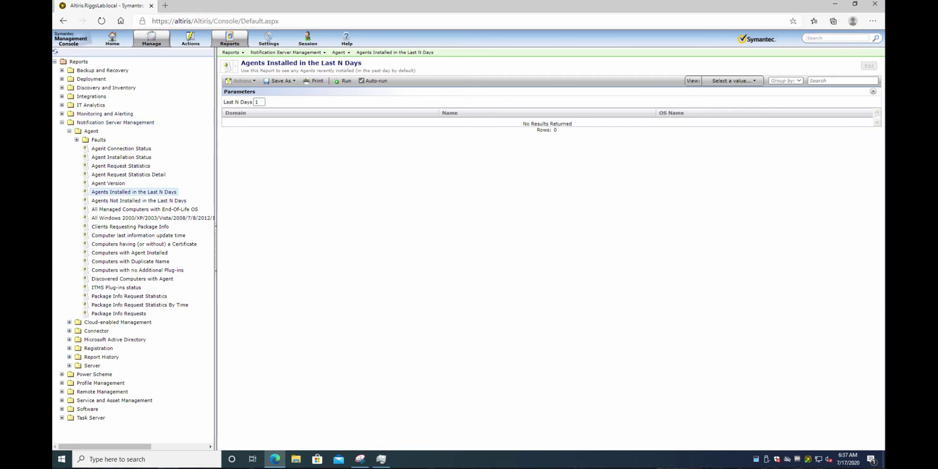
- Create a top-level folder named Lab Tasks in Jobs and Tasks
{"action": "left_click", "coordinate": [151, 39]}
{"action": "left_click", "coordinate": [162, 144]}
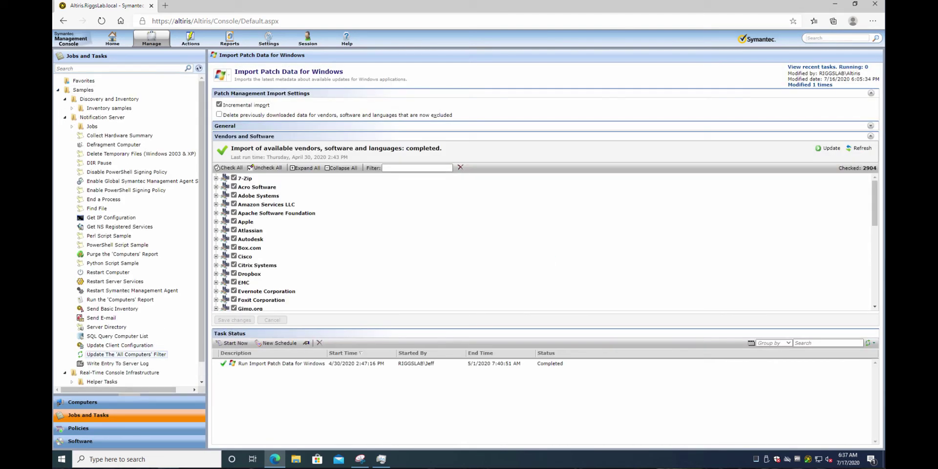
{"action": "left_click", "coordinate": [72, 126]}
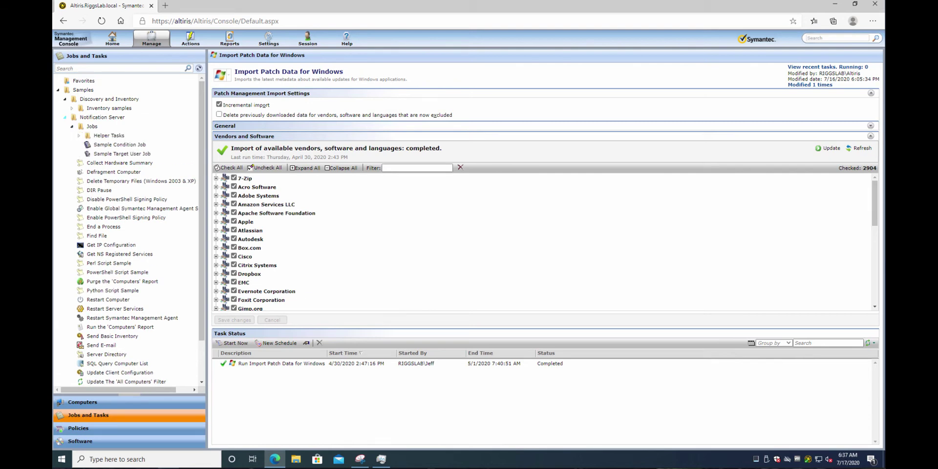
{"action": "left_click", "coordinate": [65, 117]}
{"action": "left_click", "coordinate": [65, 99]}
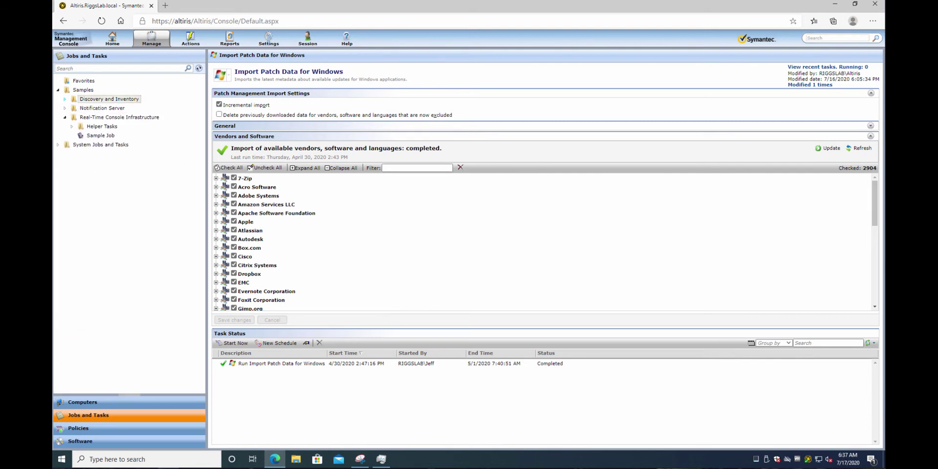
{"action": "right_click", "coordinate": [109, 188]}
{"action": "mouse_move", "coordinate": [146, 202]}
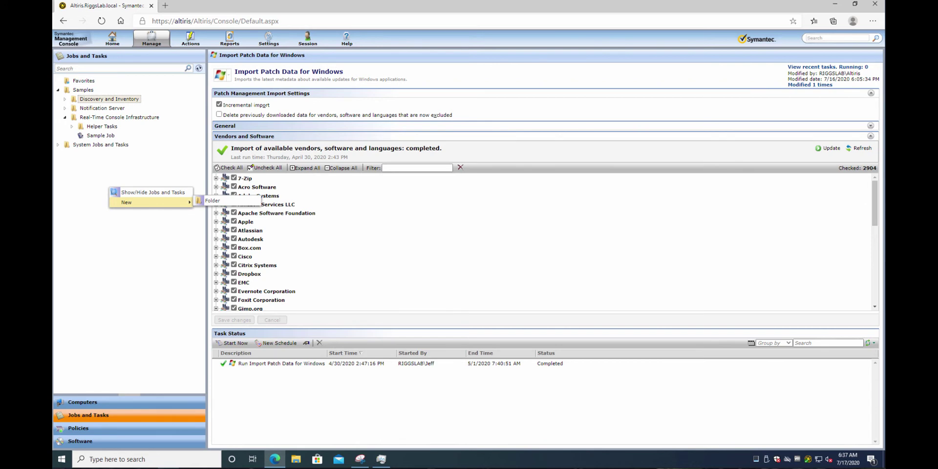
{"action": "left_click", "coordinate": [213, 200]}
{"action": "type", "text": "La"}
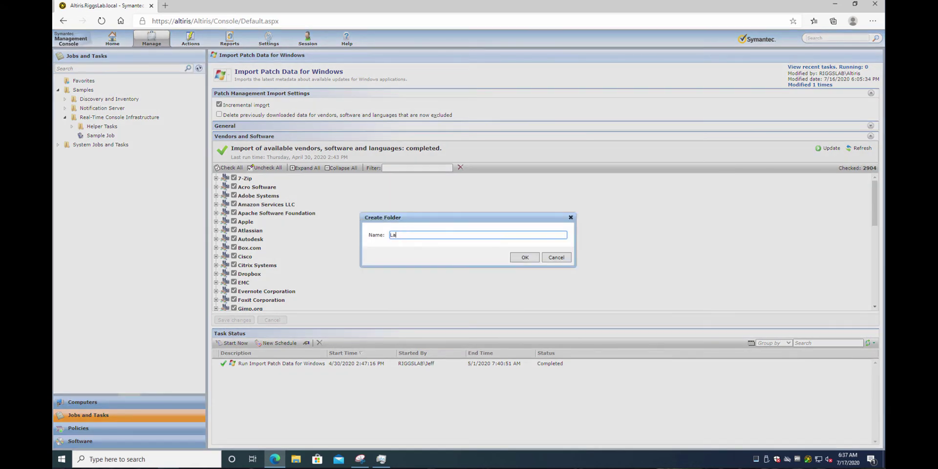
{"action": "type", "text": "b Tasks"}
{"action": "key", "text": "Return"}
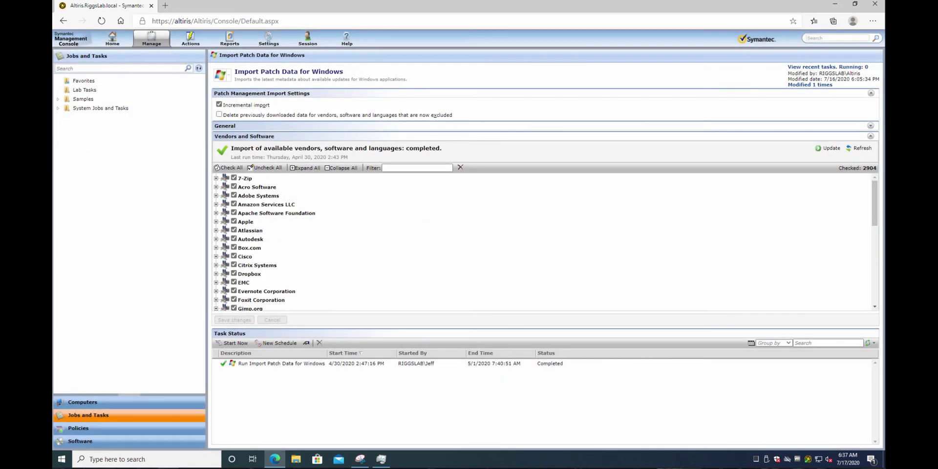
- Create a new client job in the Lab Tasks folder
{"action": "right_click", "coordinate": [86, 90]}
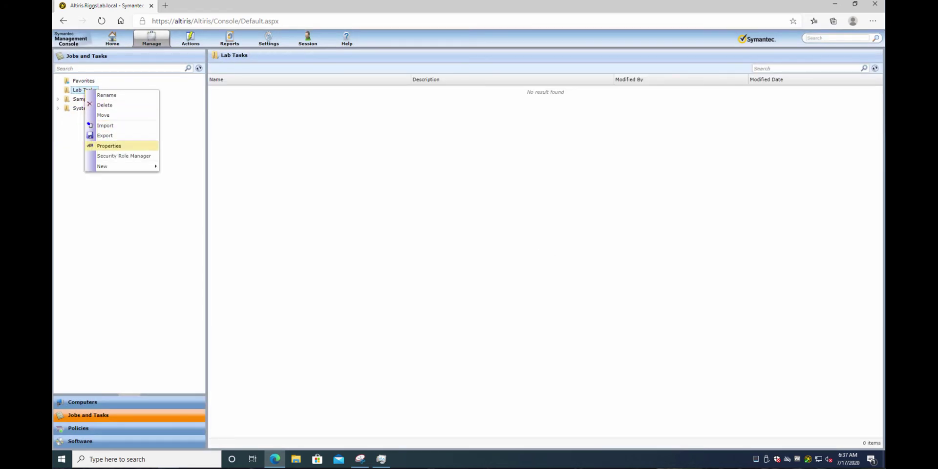
{"action": "mouse_move", "coordinate": [112, 166]}
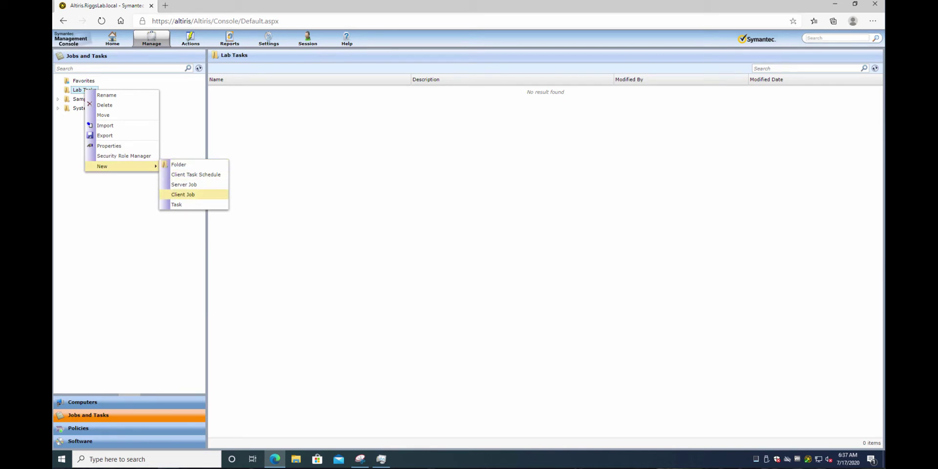
{"action": "left_click", "coordinate": [183, 194]}
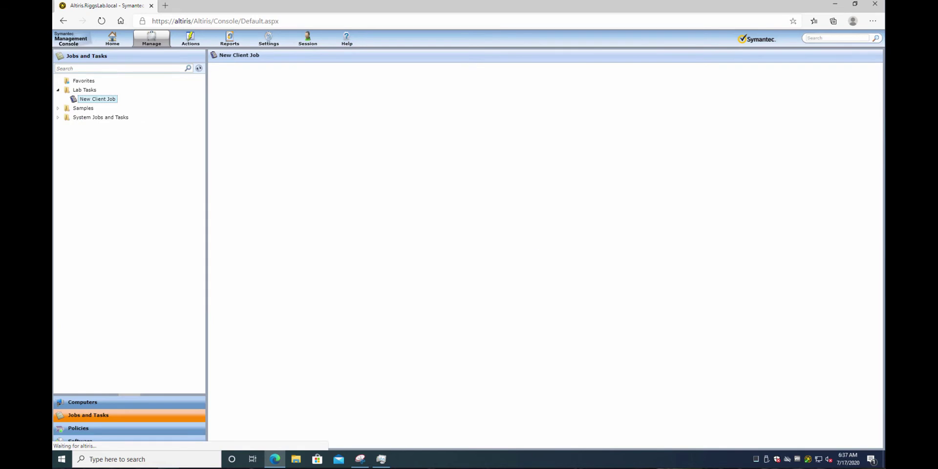
- Create a new server job in the Lab Tasks folder
{"action": "right_click", "coordinate": [82, 91]}
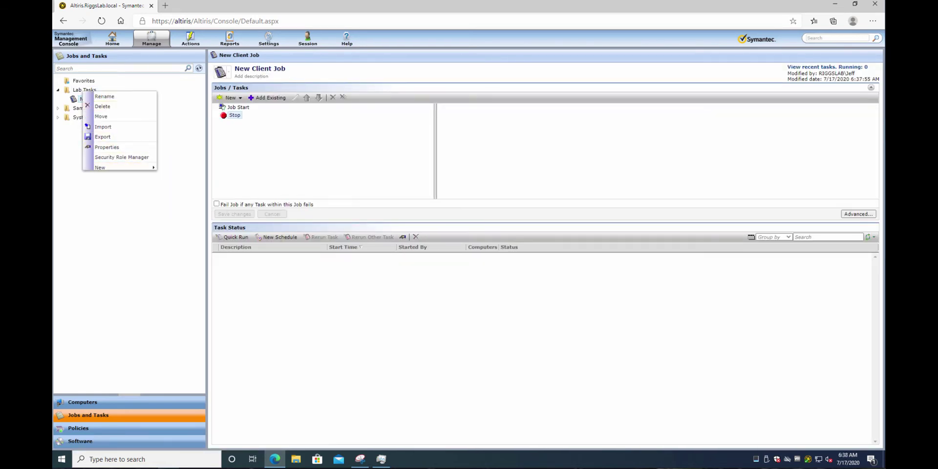
{"action": "left_click", "coordinate": [182, 205]}
- Create an Update Client Configuration task in the Lab Tasks folder, named Update Lab Computers Client Configuration
{"action": "right_click", "coordinate": [86, 94]}
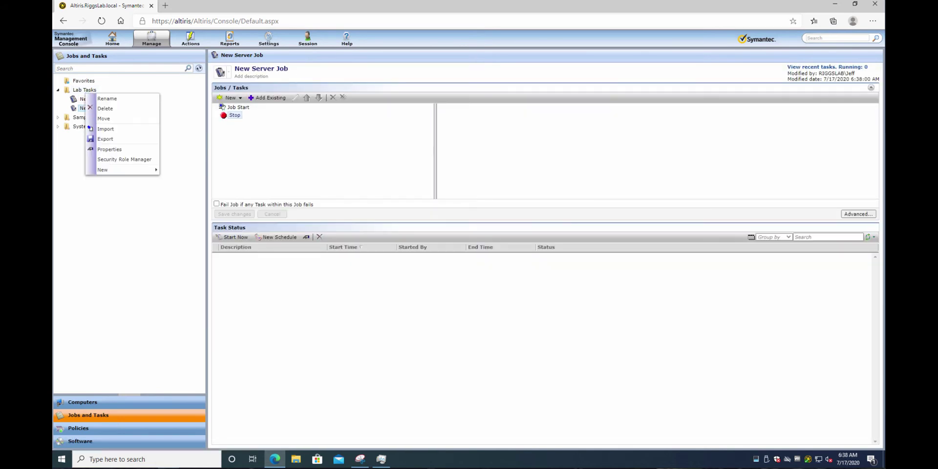
{"action": "left_click", "coordinate": [193, 208]}
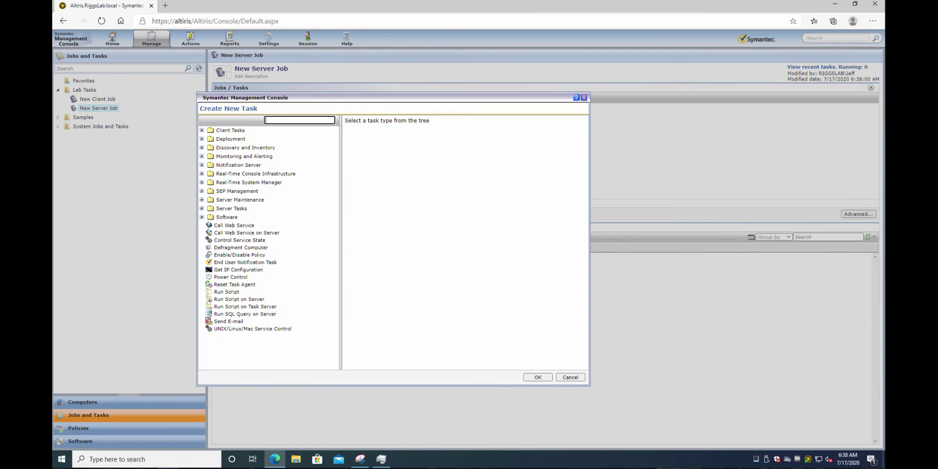
{"action": "type", "text": "update"}
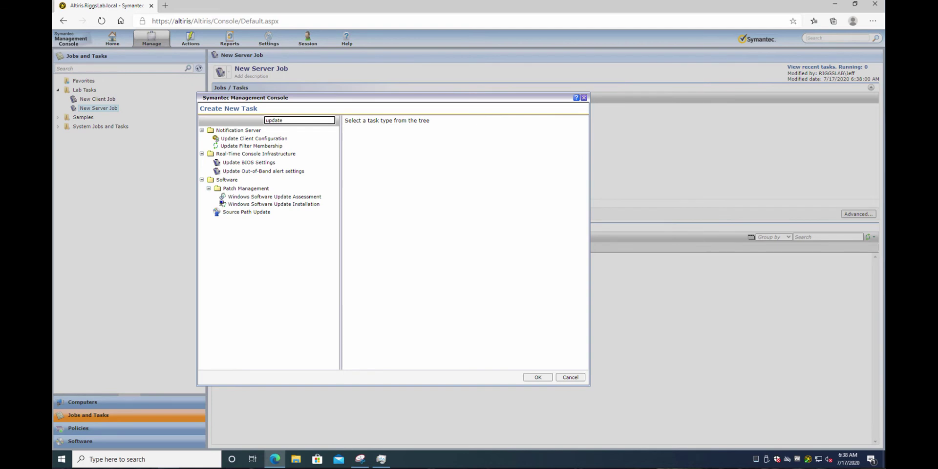
{"action": "left_click", "coordinate": [254, 138]}
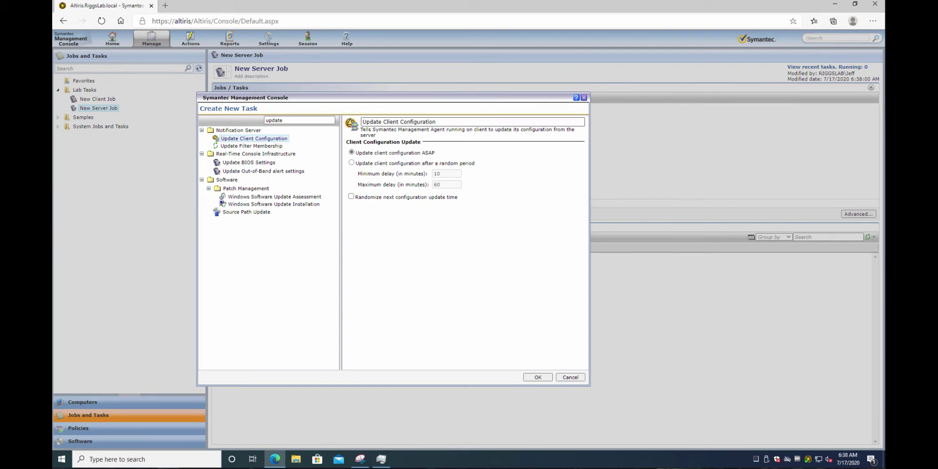
{"action": "left_click", "coordinate": [381, 122]}
{"action": "type", "text": "L"}
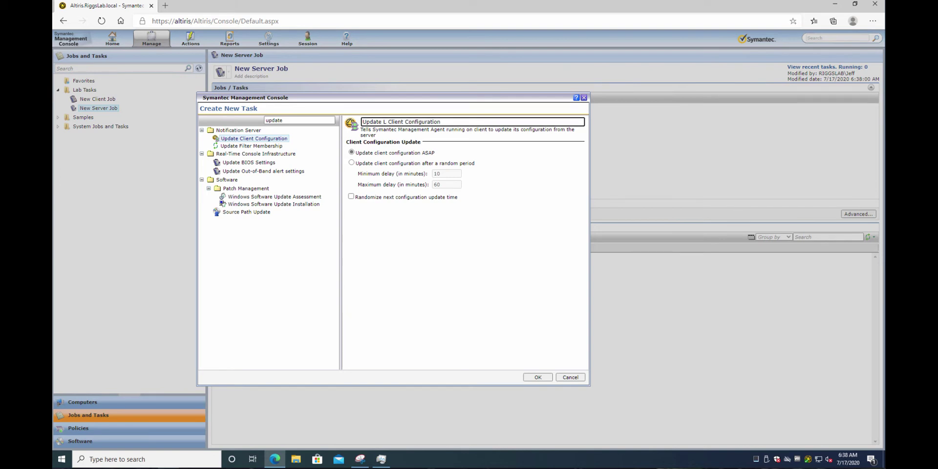
{"action": "type", "text": "ab Computers"}
{"action": "left_click", "coordinate": [546, 379]}
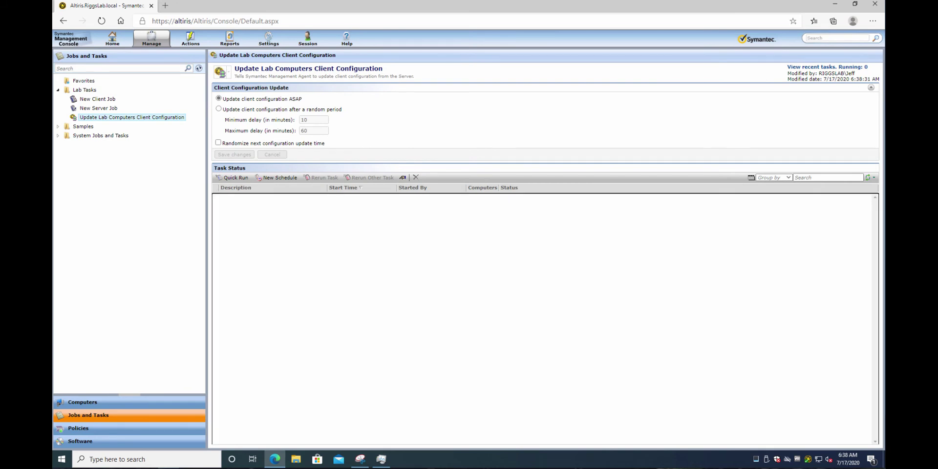
{"action": "left_click", "coordinate": [236, 177]}
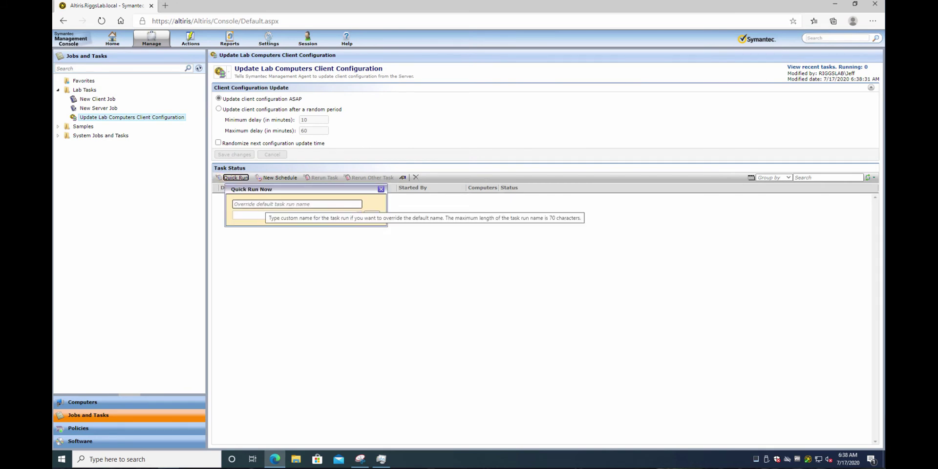
{"action": "left_click", "coordinate": [294, 214]}
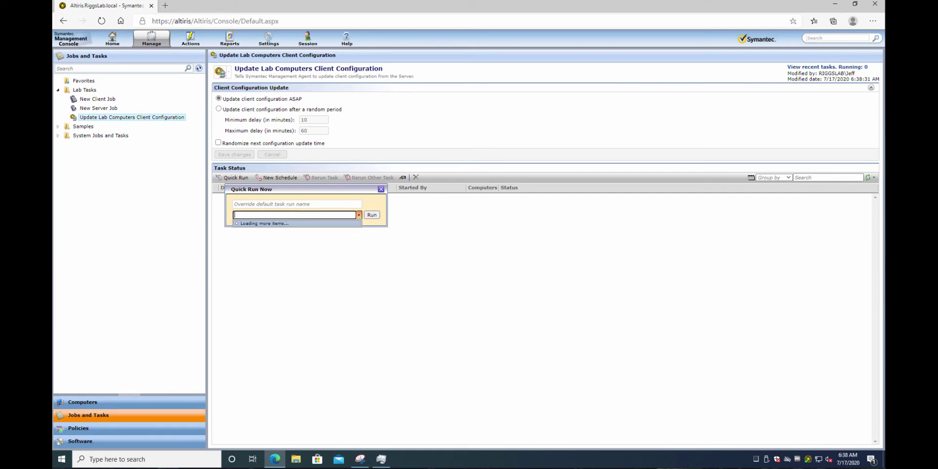
{"action": "left_click", "coordinate": [391, 245]}
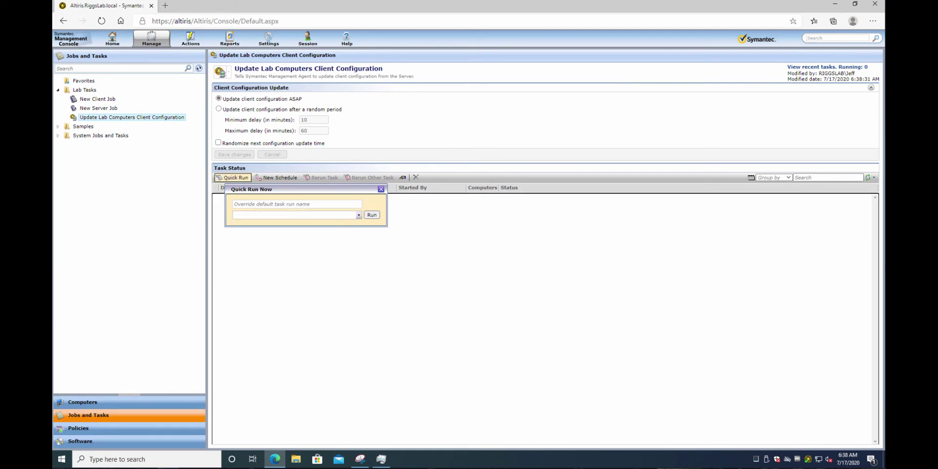
{"action": "left_click", "coordinate": [381, 189]}
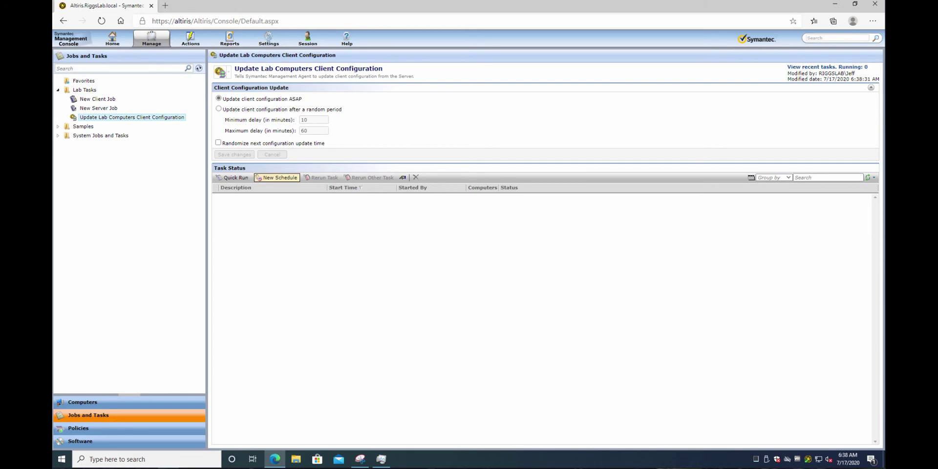
- Start a new schedule for the Update Lab Computers Client Configuration task
{"action": "left_click", "coordinate": [277, 177]}
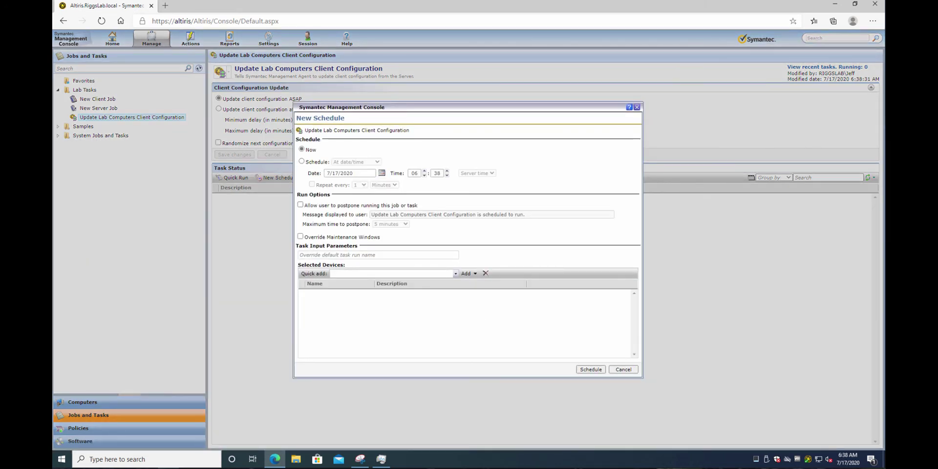
{"action": "left_click", "coordinate": [465, 273]}
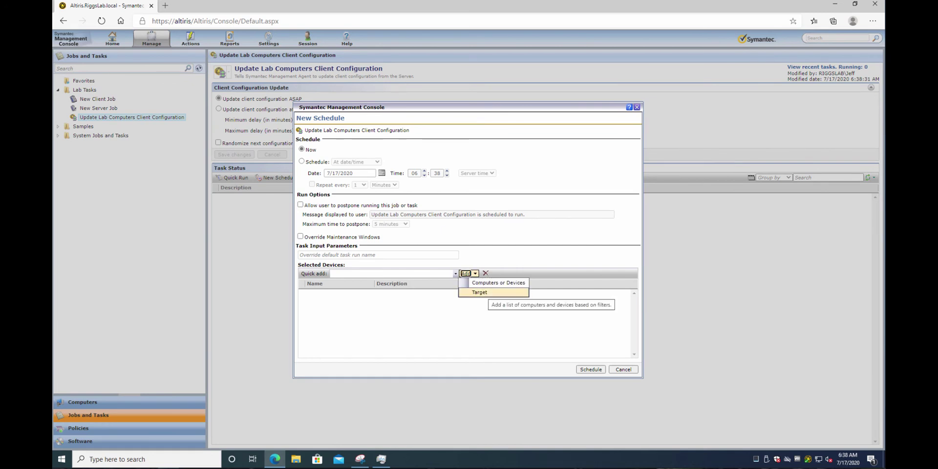
{"action": "left_click", "coordinate": [479, 292]}
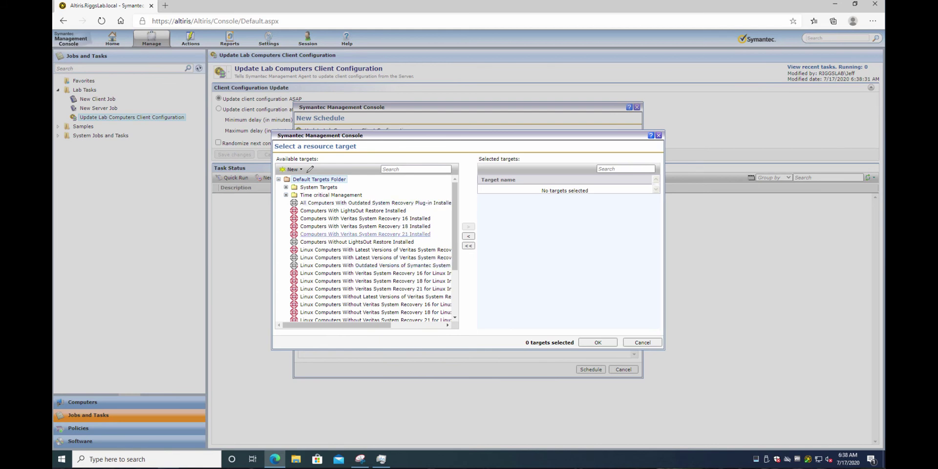
{"action": "mouse_move", "coordinate": [372, 234]}
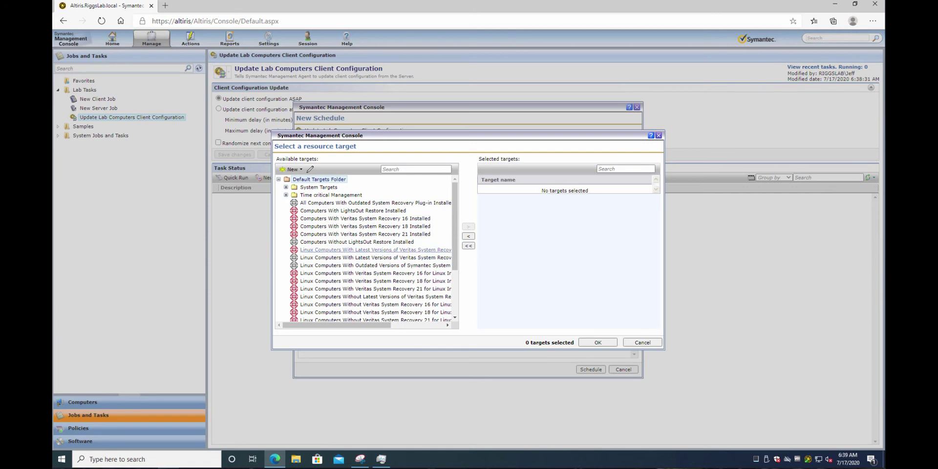
{"action": "mouse_move", "coordinate": [342, 257]}
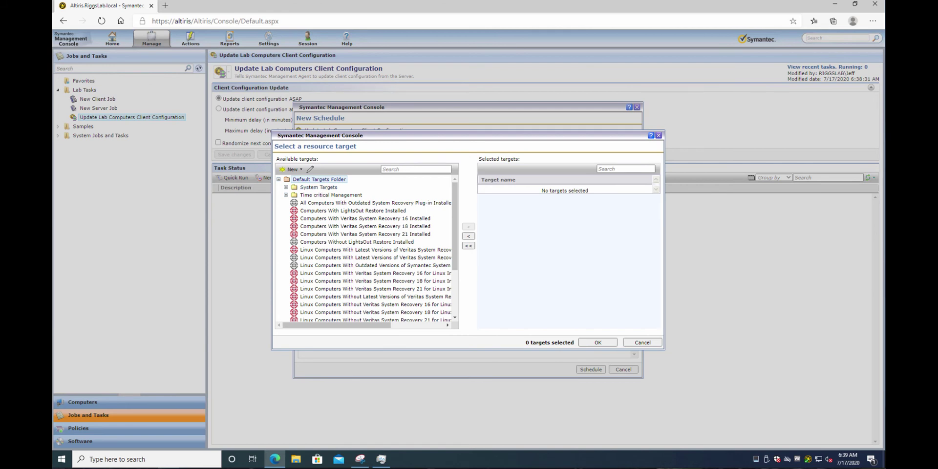
{"action": "left_click", "coordinate": [658, 136]}
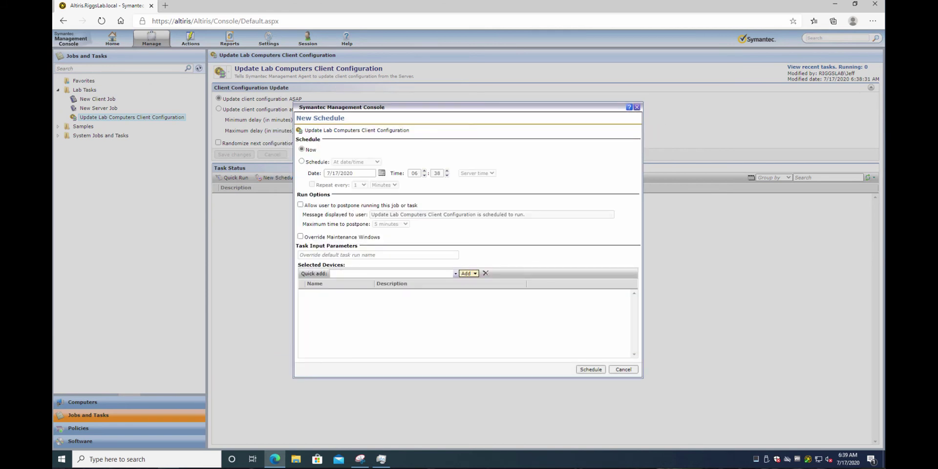
- Add all available computers to the new schedule's selected devices and schedule the task to run now
{"action": "left_click", "coordinate": [468, 273]}
{"action": "left_click", "coordinate": [468, 273]}
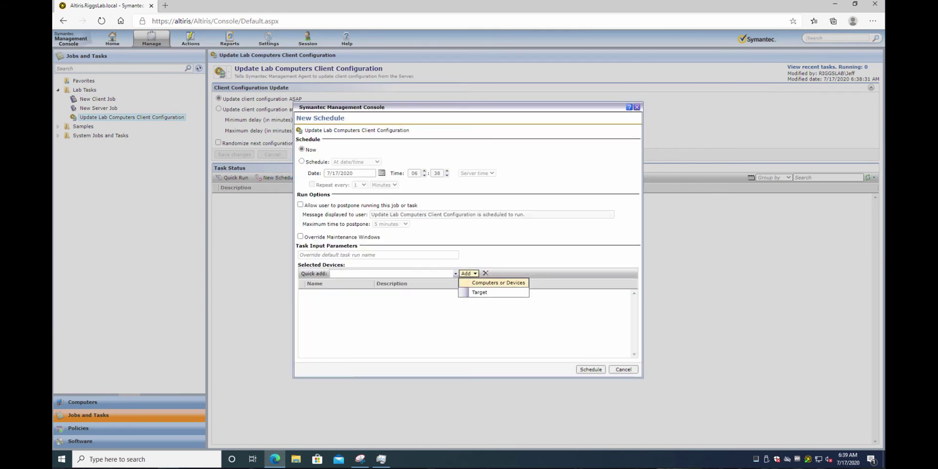
{"action": "left_click", "coordinate": [498, 282]}
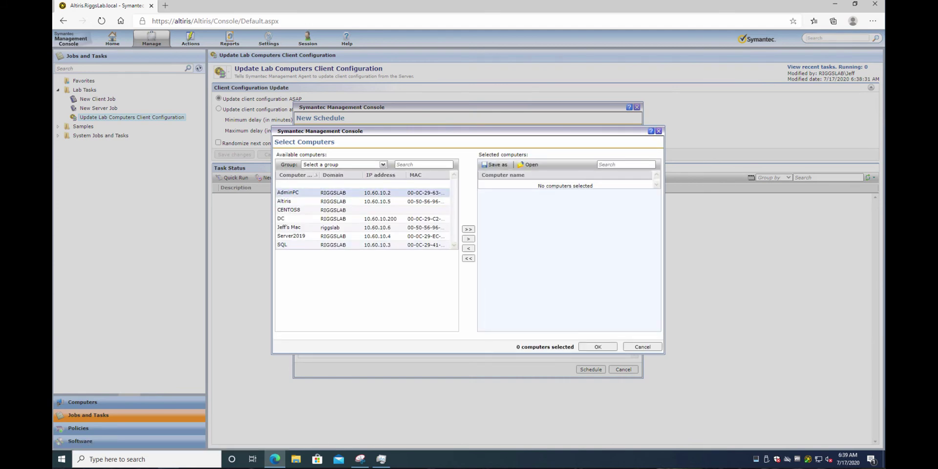
{"action": "left_click", "coordinate": [362, 192]}
{"action": "left_click", "coordinate": [288, 244], "text": "shift"}
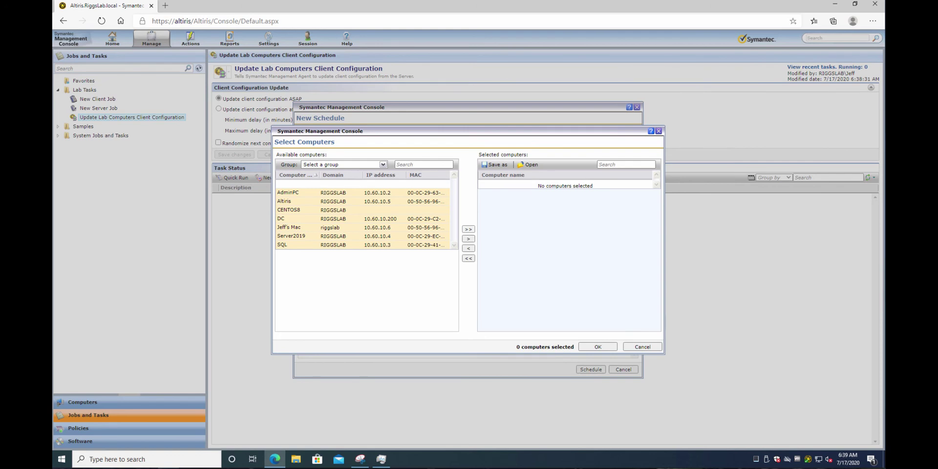
{"action": "left_click", "coordinate": [468, 229]}
{"action": "left_click", "coordinate": [562, 235]}
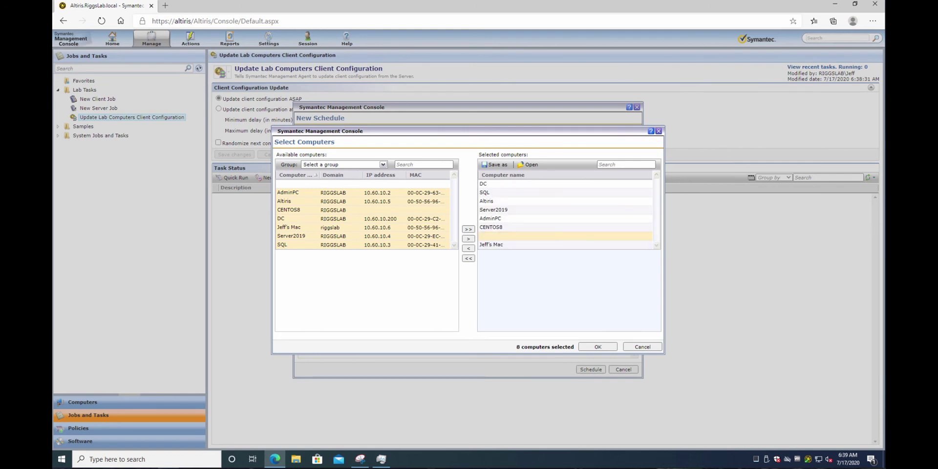
{"action": "left_click", "coordinate": [468, 248]}
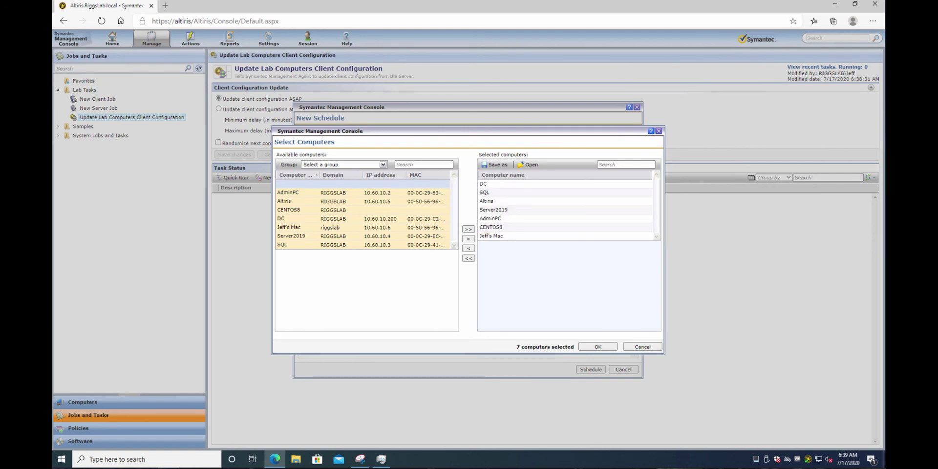
{"action": "left_click", "coordinate": [468, 229]}
{"action": "left_click", "coordinate": [597, 346]}
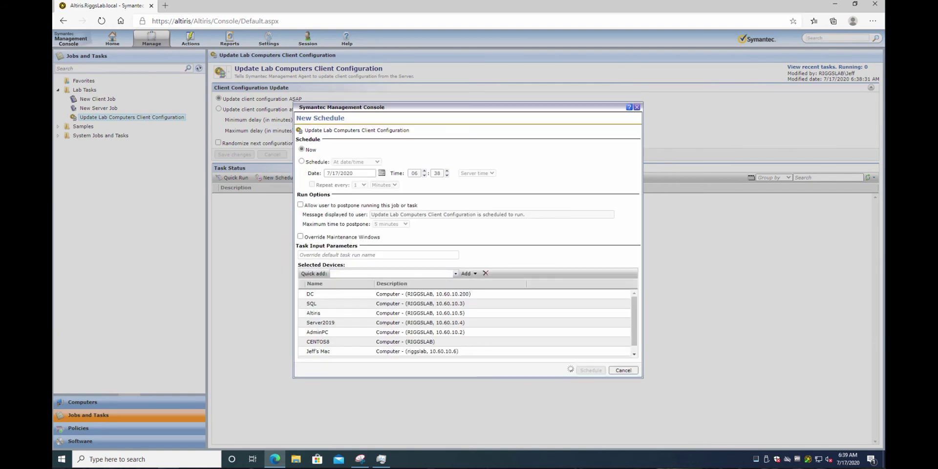
{"action": "left_click", "coordinate": [581, 369]}
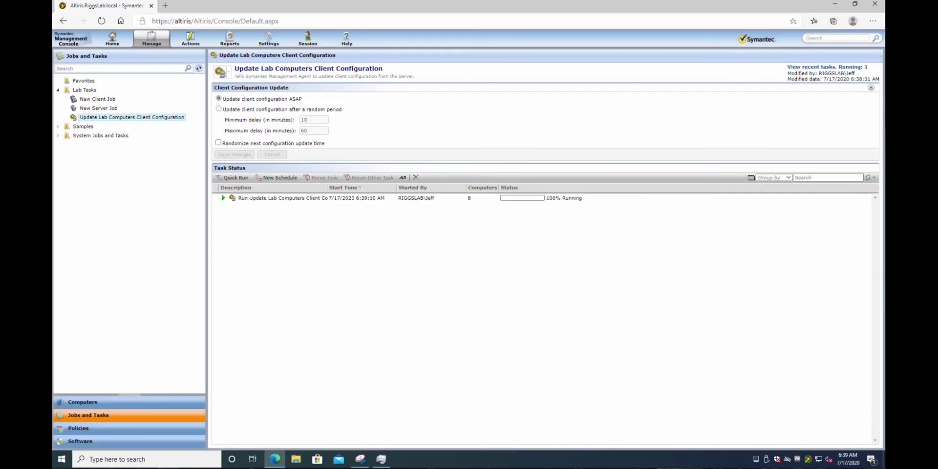
- Examine the task run's details for each computer's status, refreshing the list and checking the CENTOS8 and Mac entries
{"action": "left_click", "coordinate": [282, 197]}
{"action": "left_click", "coordinate": [405, 177]}
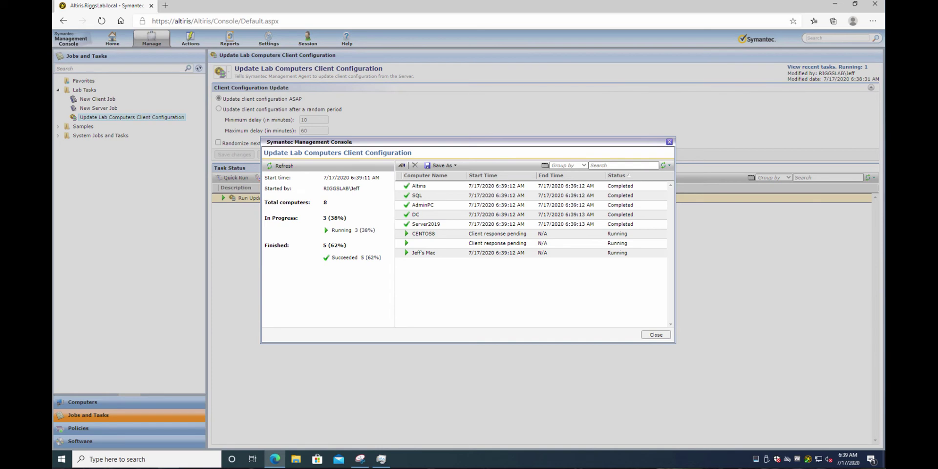
{"action": "left_click", "coordinate": [496, 243]}
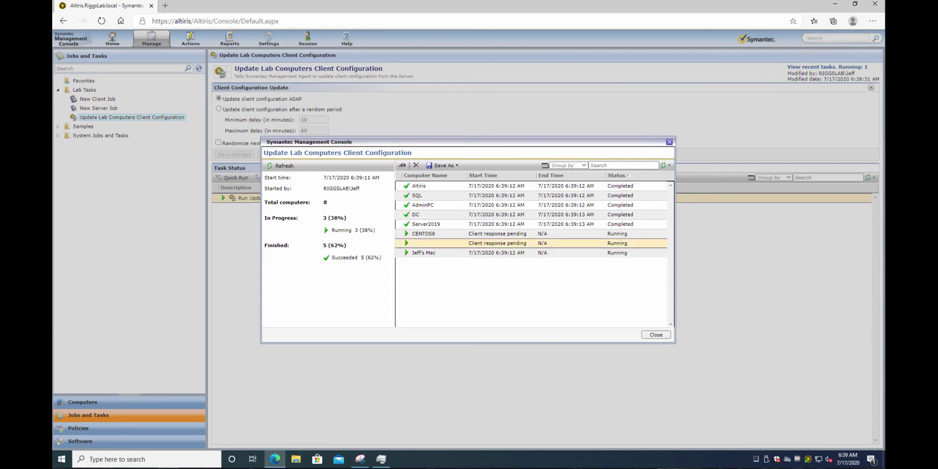
{"action": "left_click", "coordinate": [497, 233]}
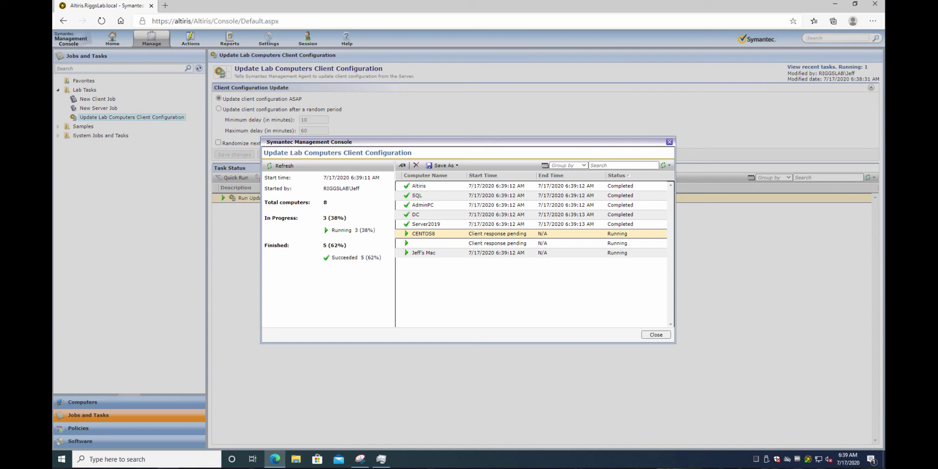
{"action": "left_click", "coordinate": [551, 254]}
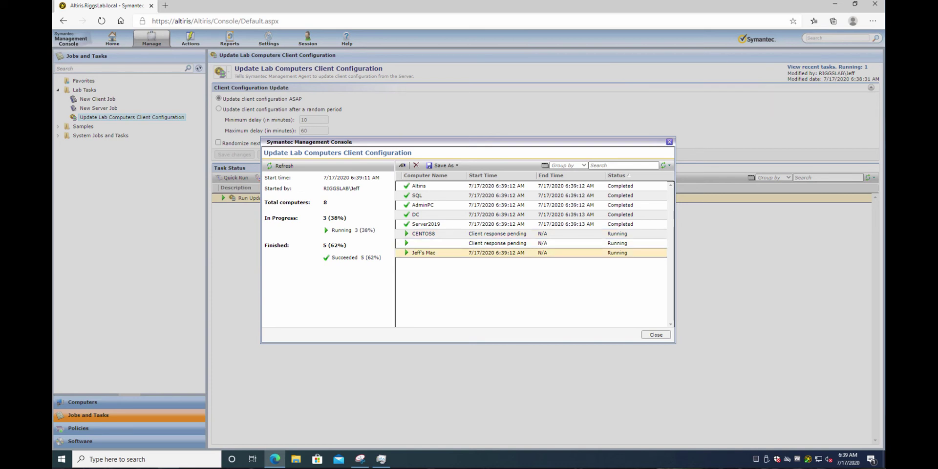
{"action": "left_click", "coordinate": [663, 165]}
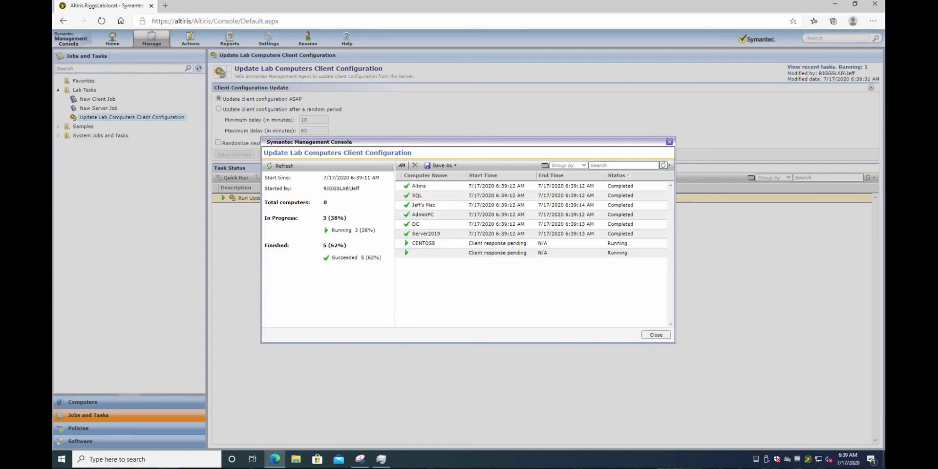
{"action": "left_click", "coordinate": [530, 205]}
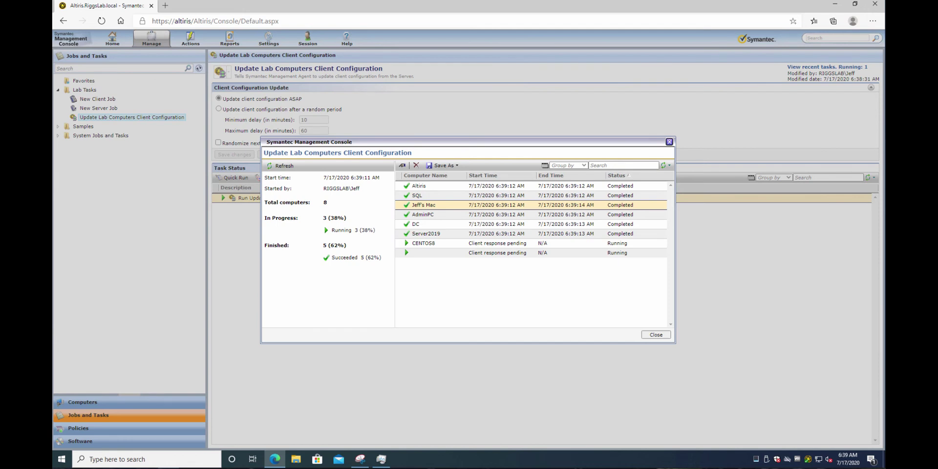
{"action": "left_click", "coordinate": [669, 142]}
{"action": "left_click", "coordinate": [325, 198]}
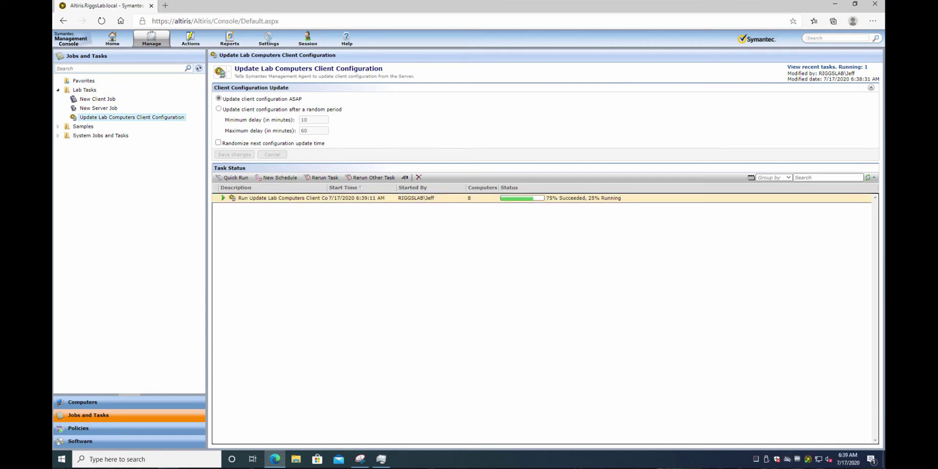
- Update the configuration from the enlarged Symantec Management Agent window, and reopen the window to check the installed agents and plug-ins
{"action": "double_click", "coordinate": [808, 458]}
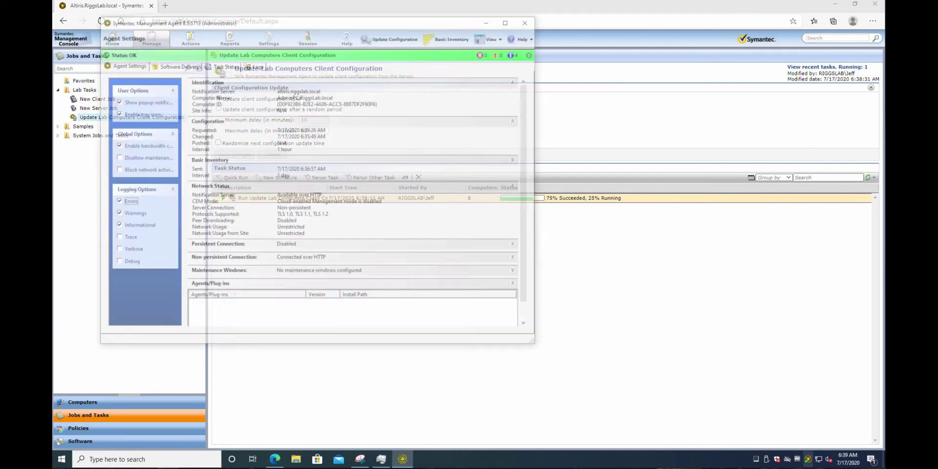
{"action": "left_click_drag", "start_coordinate": [537, 345], "coordinate": [601, 427]}
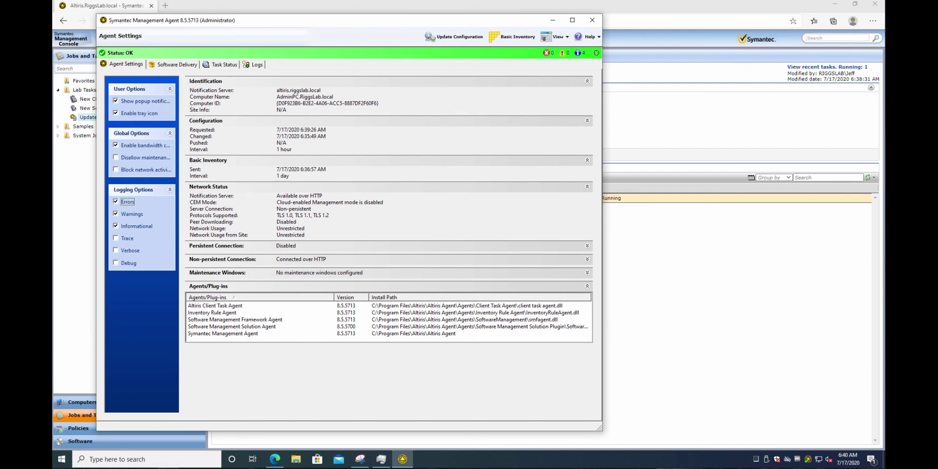
{"action": "left_click", "coordinate": [453, 37]}
{"action": "key", "text": "alt+F4"}
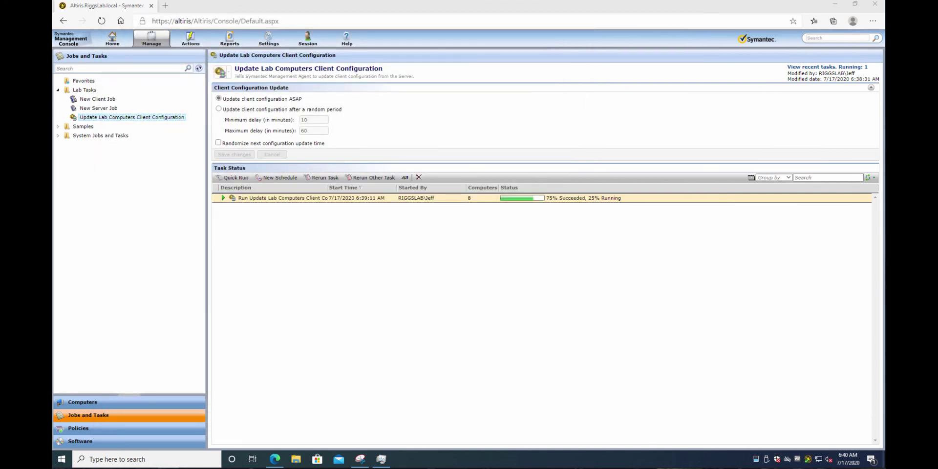
{"action": "double_click", "coordinate": [808, 458]}
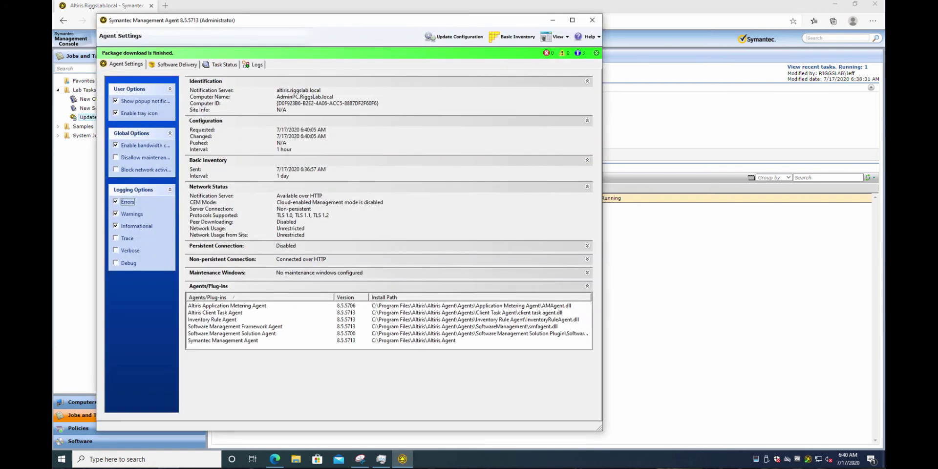
- Reopen the Symantec Management Agent window and go through the full list of installed agents and plug-ins
{"action": "key", "text": "alt+F4"}
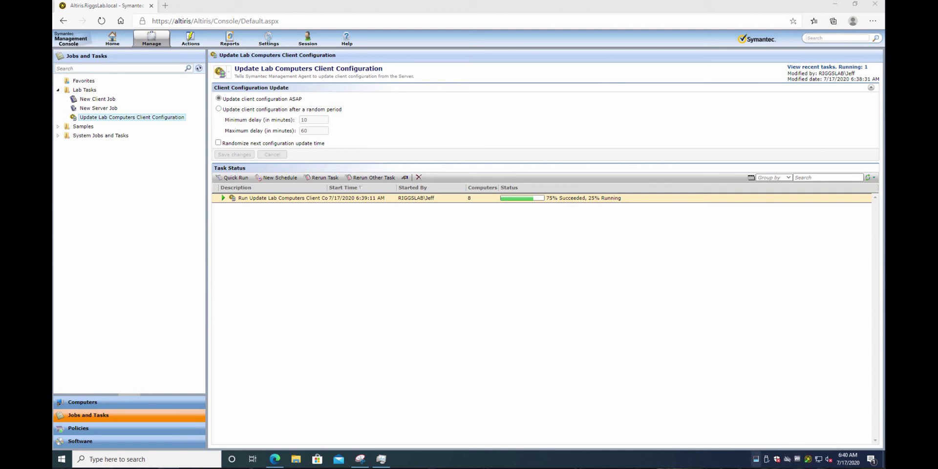
{"action": "double_click", "coordinate": [808, 459]}
{"action": "double_click", "coordinate": [807, 459]}
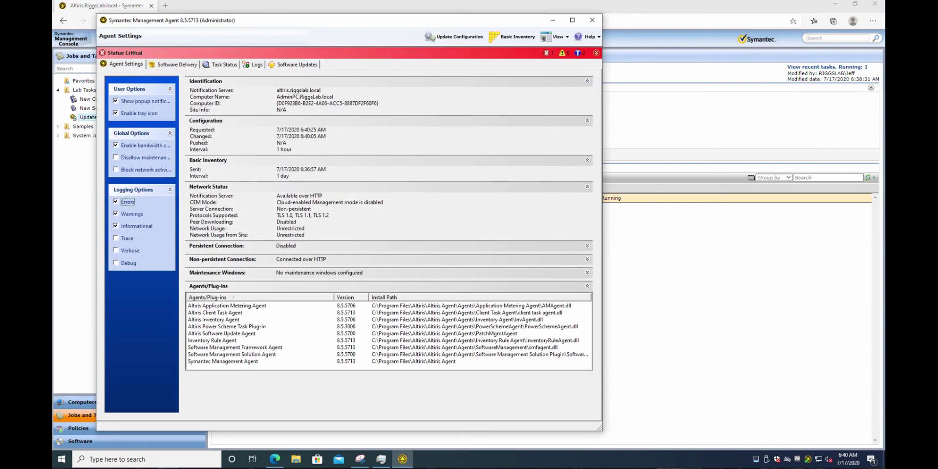
{"action": "left_click", "coordinate": [226, 305]}
{"action": "key", "text": "Down"}
{"action": "key", "text": "Down"}
{"action": "key", "text": "Down"}
{"action": "key", "text": "Down"}
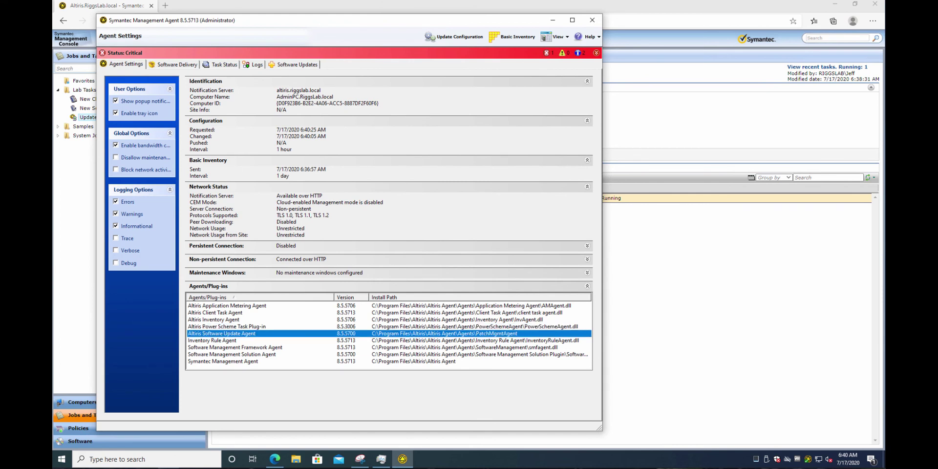
{"action": "key", "text": "Down"}
{"action": "key", "text": "Down"}
{"action": "key", "text": "Down"}
{"action": "key", "text": "Down"}
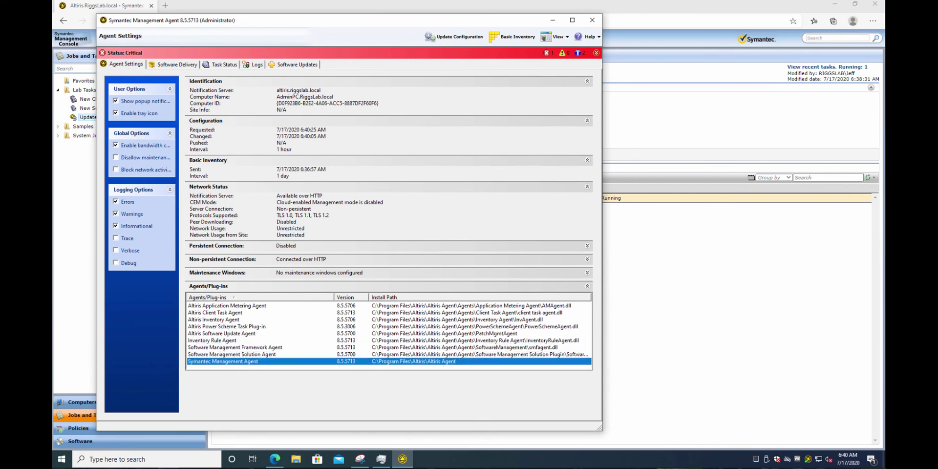
{"action": "key", "text": "Tab"}
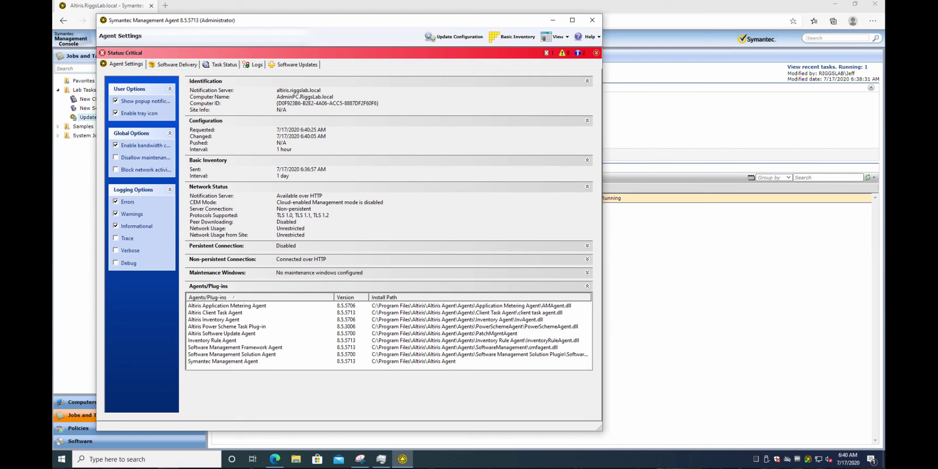
- Check the Inventory, Application Metering, Inventory Rule, Software Management Framework, Symantec Management and Client Task agent entries
{"action": "left_click", "coordinate": [213, 319]}
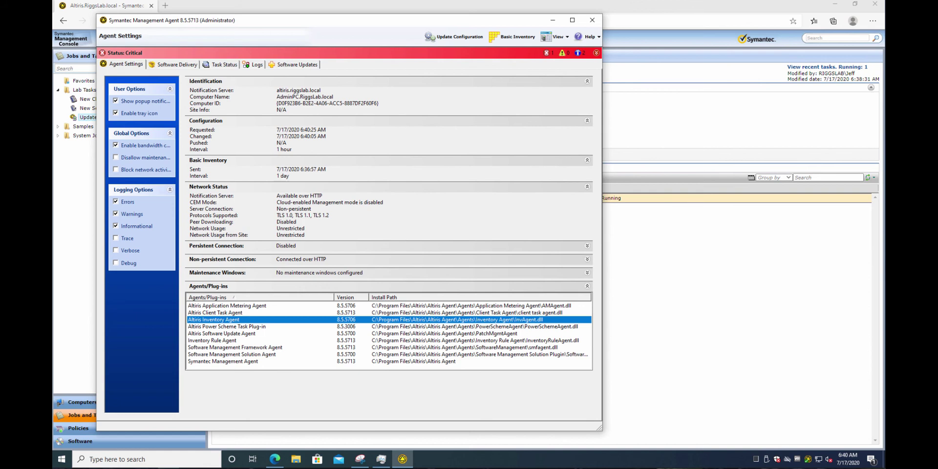
{"action": "left_click", "coordinate": [227, 305]}
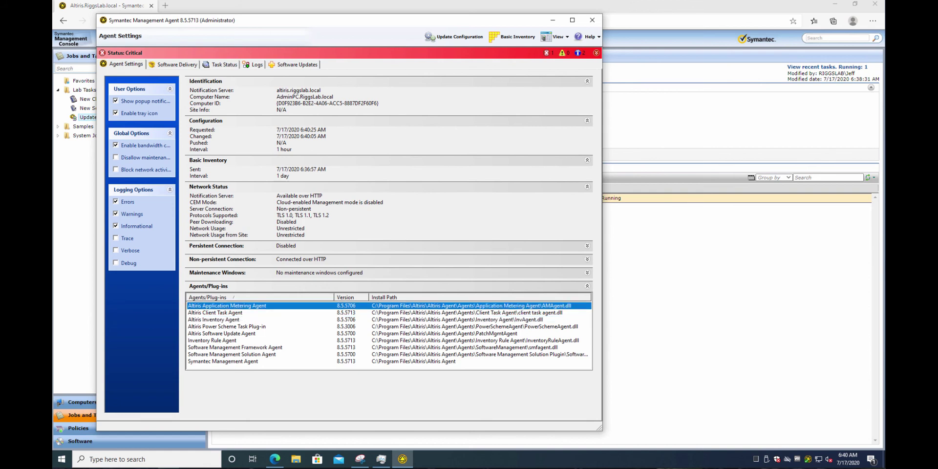
{"action": "left_click", "coordinate": [212, 339]}
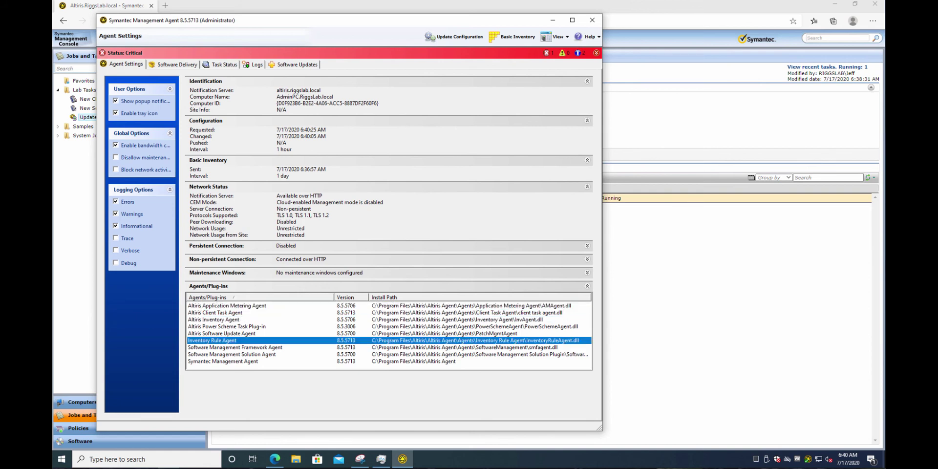
{"action": "left_click", "coordinate": [234, 347]}
{"action": "left_click", "coordinate": [223, 361]}
{"action": "left_click", "coordinate": [215, 312]}
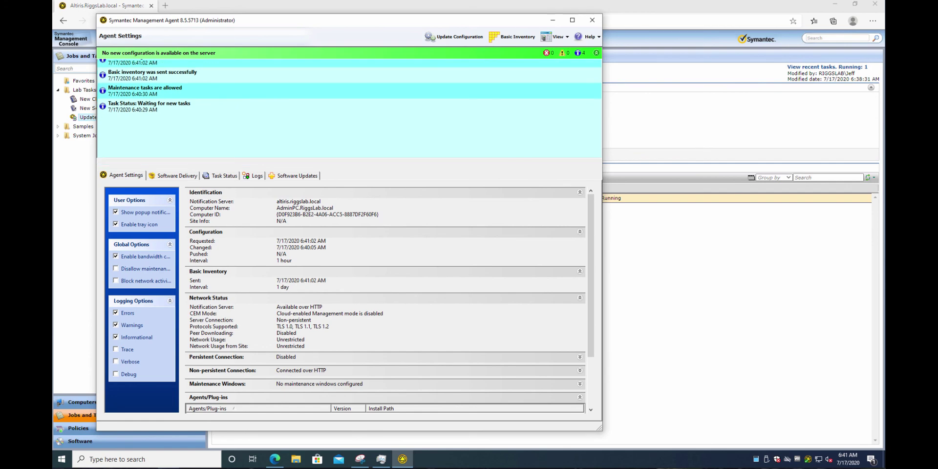
- Return to the management console's All Computers list and check the agent health of AdminPC and DC
{"action": "left_click", "coordinate": [616, 198]}
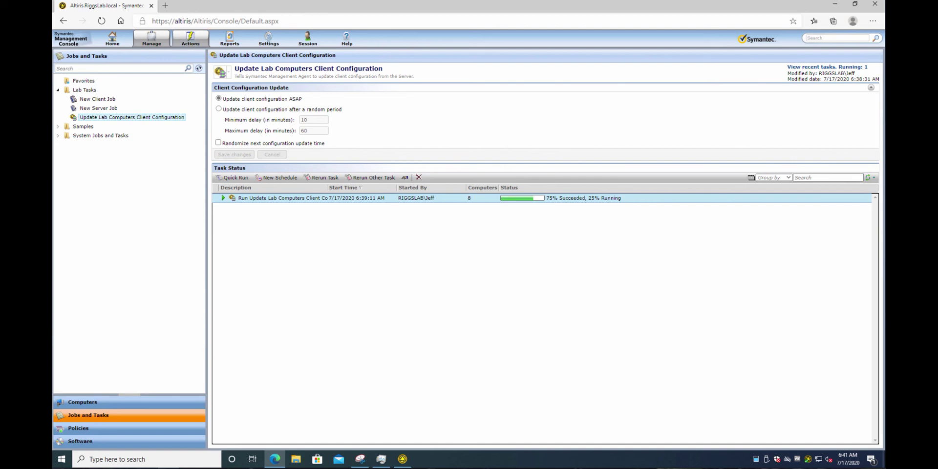
{"action": "left_click", "coordinate": [151, 39]}
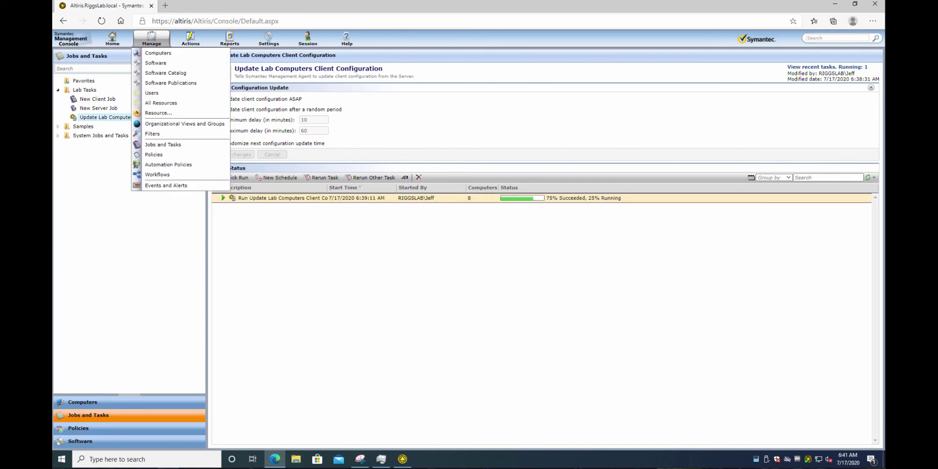
{"action": "left_click", "coordinate": [158, 53]}
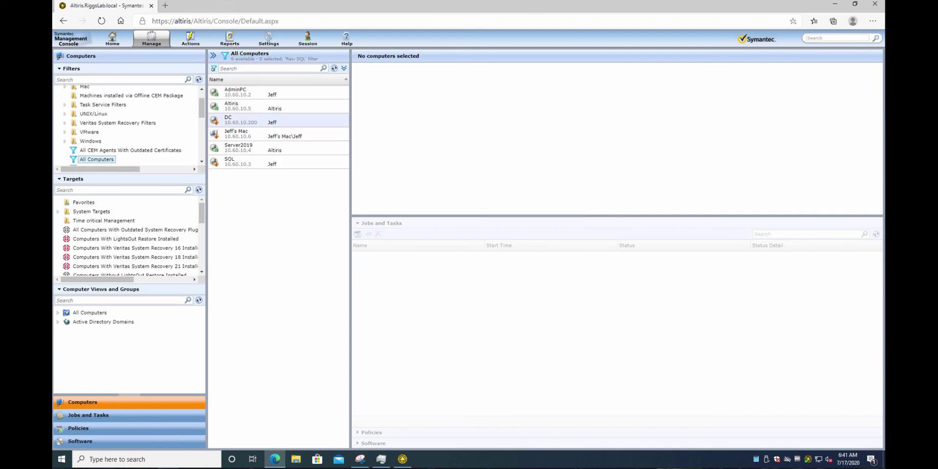
{"action": "left_click", "coordinate": [278, 92]}
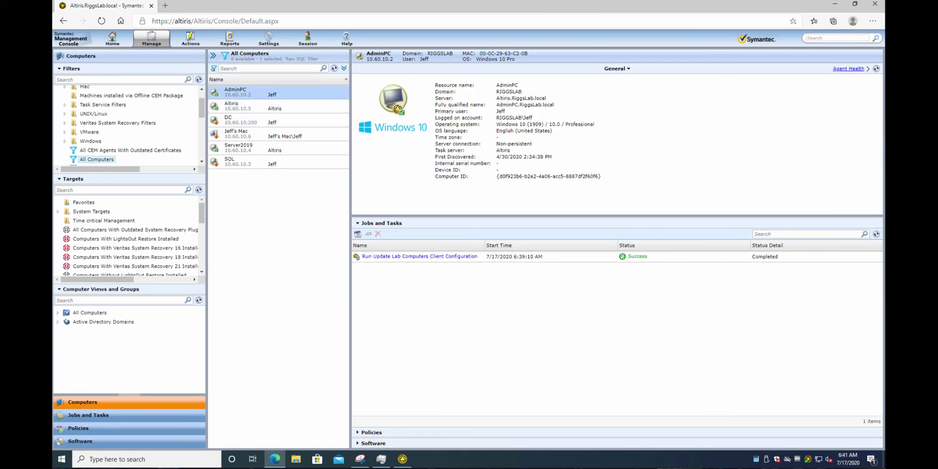
{"action": "left_click", "coordinate": [849, 68]}
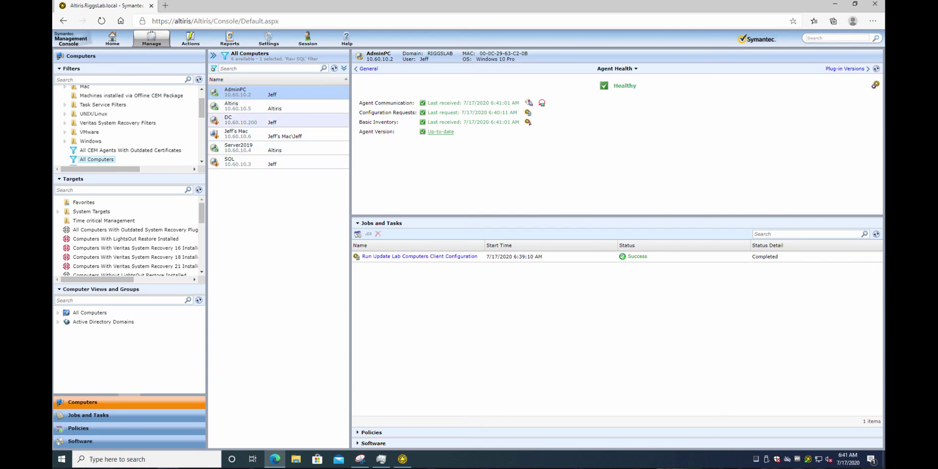
{"action": "left_click", "coordinate": [244, 120]}
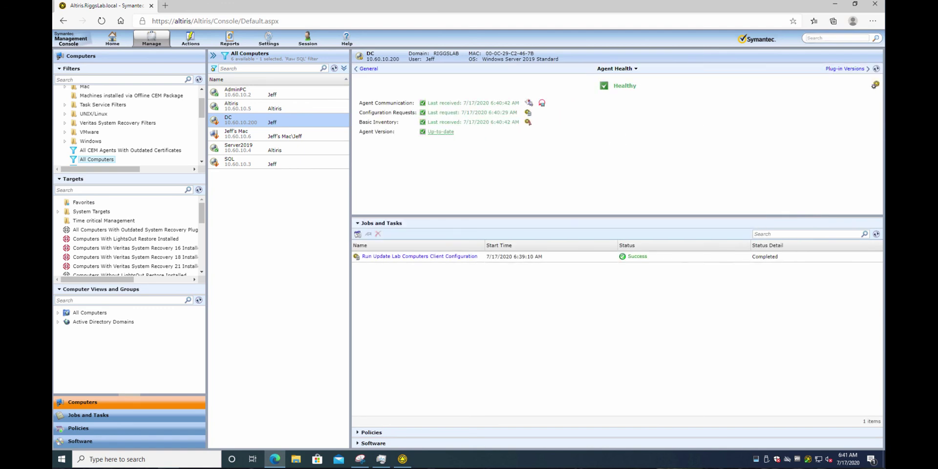
- Refresh the computer list and check the agent health of SQL and the Mac, including the Mac's plug-in versions
{"action": "left_click", "coordinate": [334, 68]}
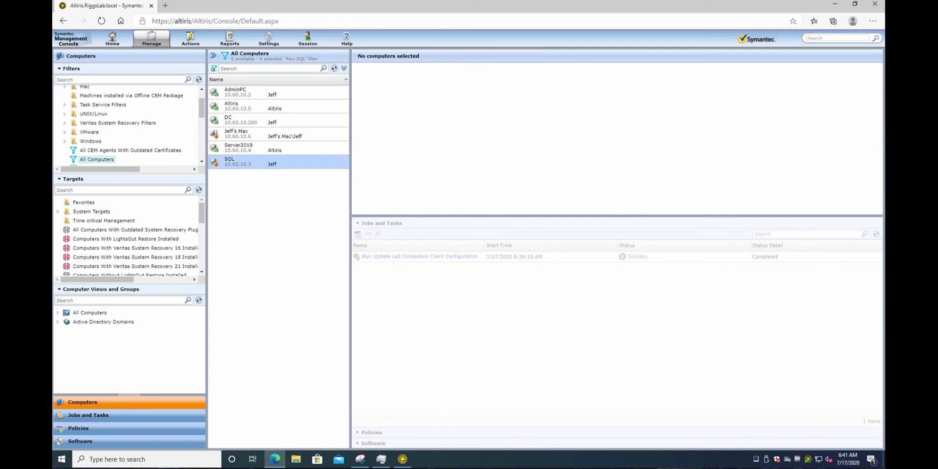
{"action": "left_click", "coordinate": [240, 161]}
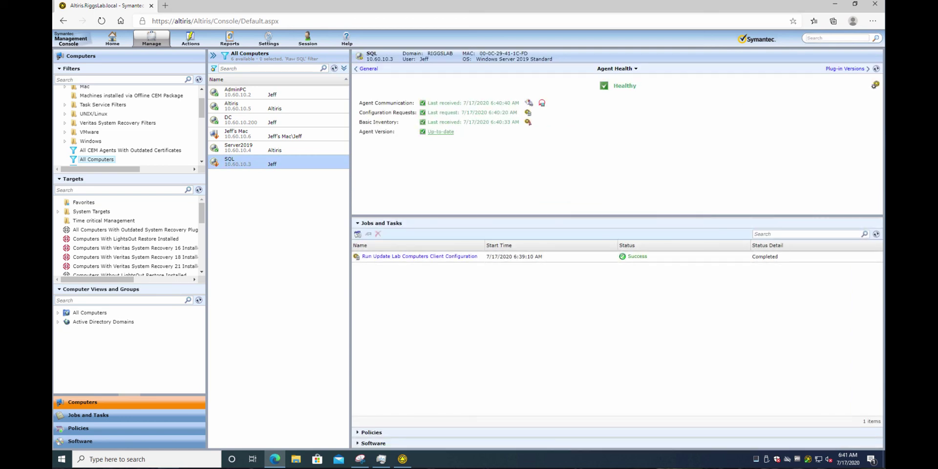
{"action": "left_click", "coordinate": [334, 68]}
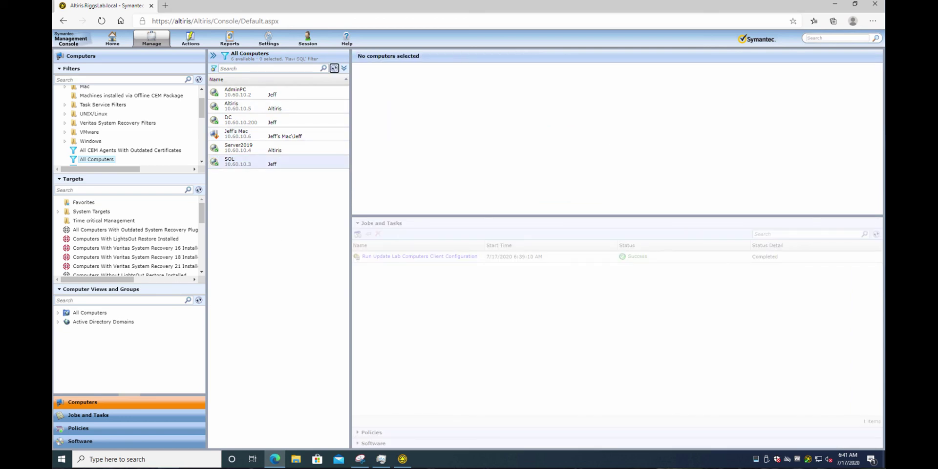
{"action": "left_click", "coordinate": [236, 133]}
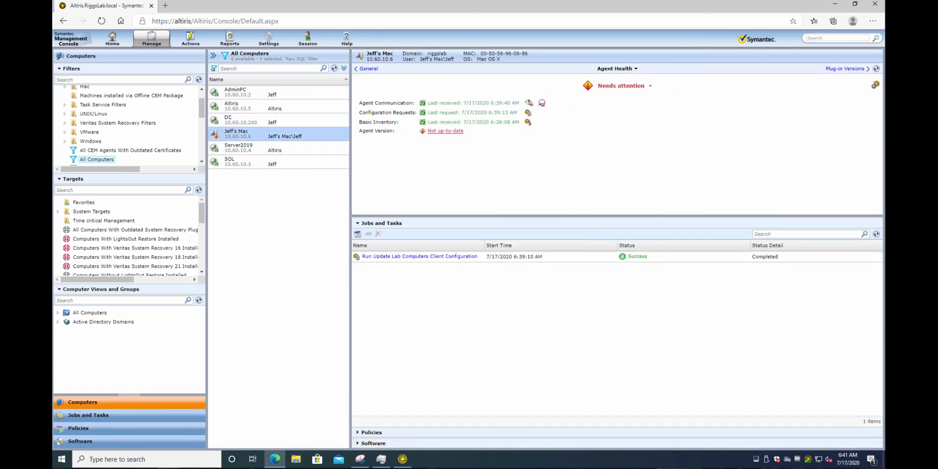
{"action": "left_click", "coordinate": [445, 131]}
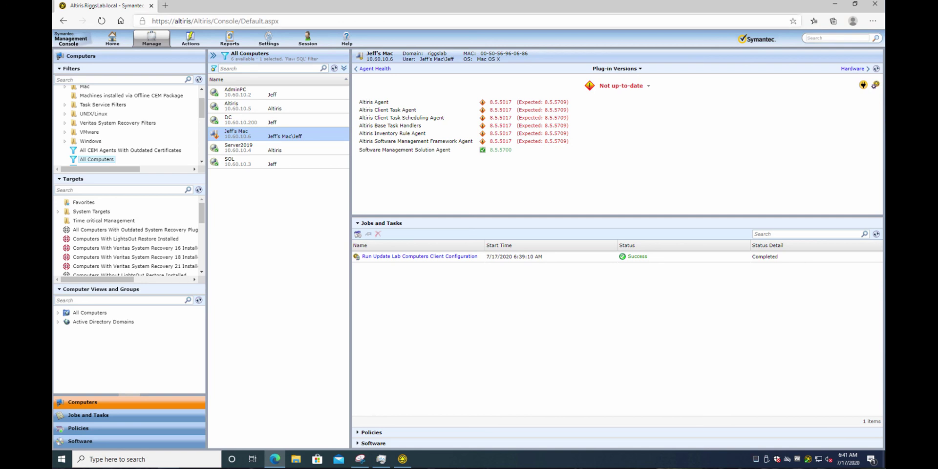
- Quick-run the Update Lab Computers Client Configuration task on the Mac
{"action": "left_click", "coordinate": [88, 415]}
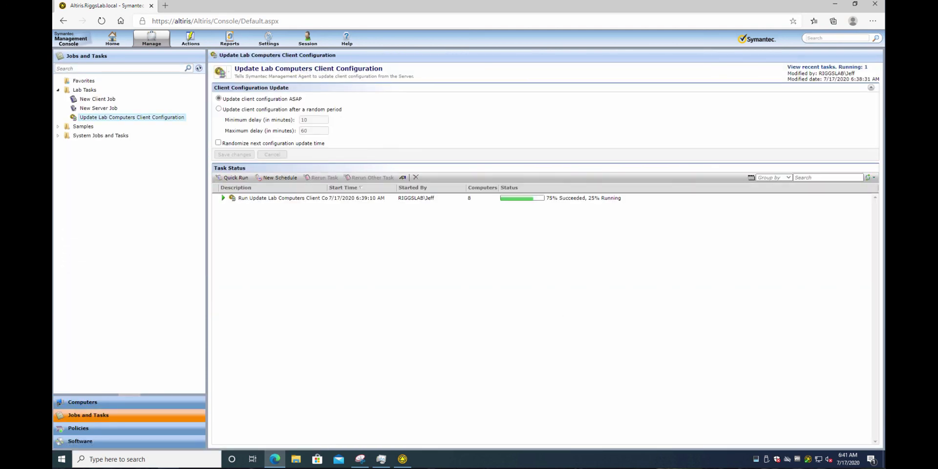
{"action": "left_click", "coordinate": [236, 177]}
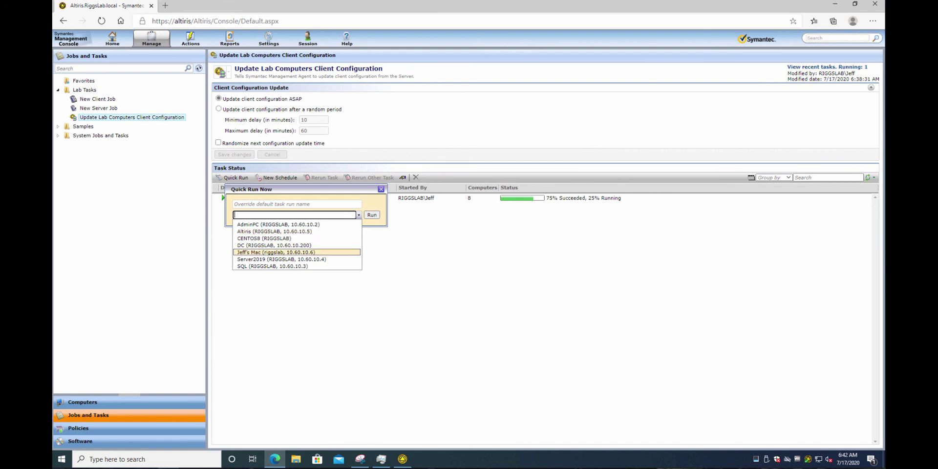
{"action": "left_click", "coordinate": [276, 252]}
{"action": "left_click", "coordinate": [372, 215]}
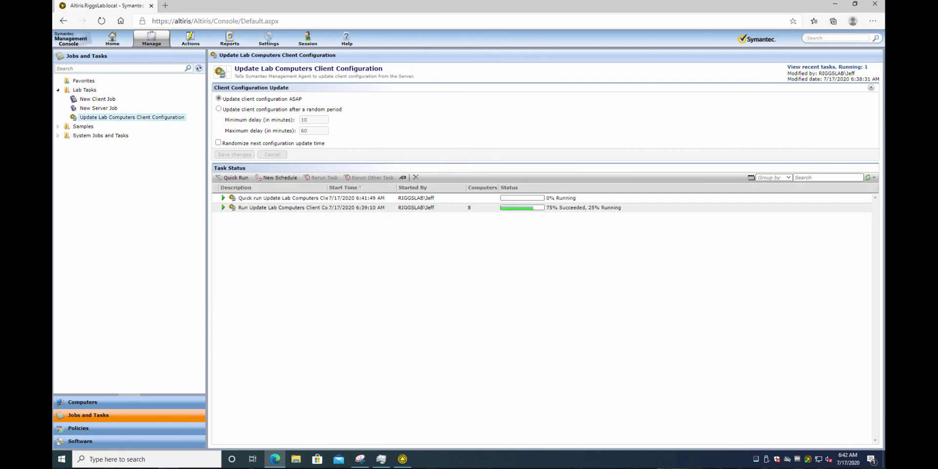
- Check the status details of the Mac's quick run, and close the Symantec Management Agent window
{"action": "left_click", "coordinate": [357, 198]}
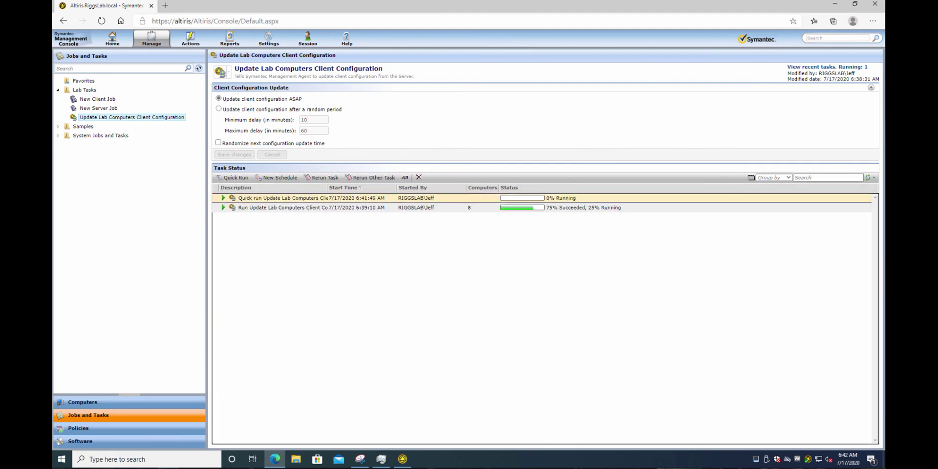
{"action": "left_click", "coordinate": [404, 178]}
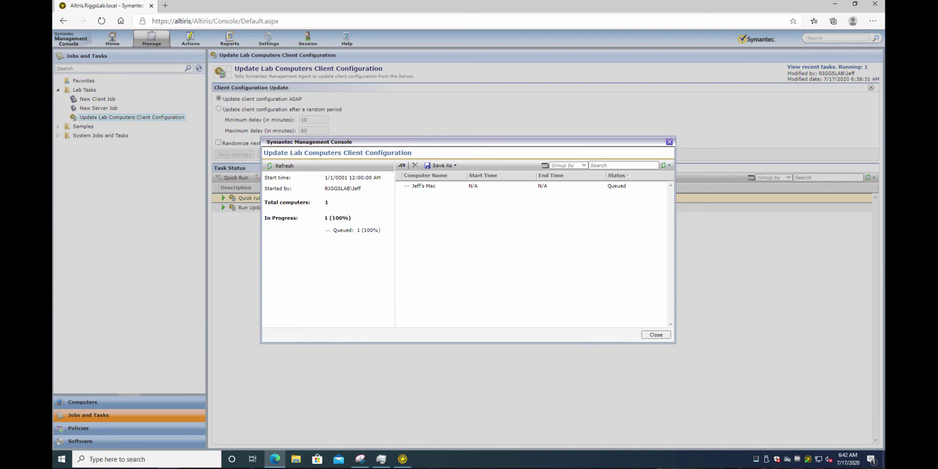
{"action": "left_click", "coordinate": [669, 142]}
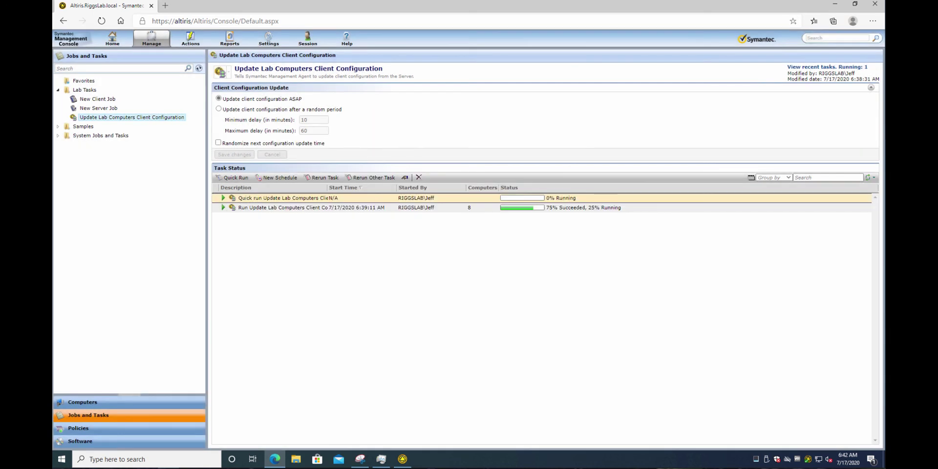
{"action": "left_click", "coordinate": [542, 198]}
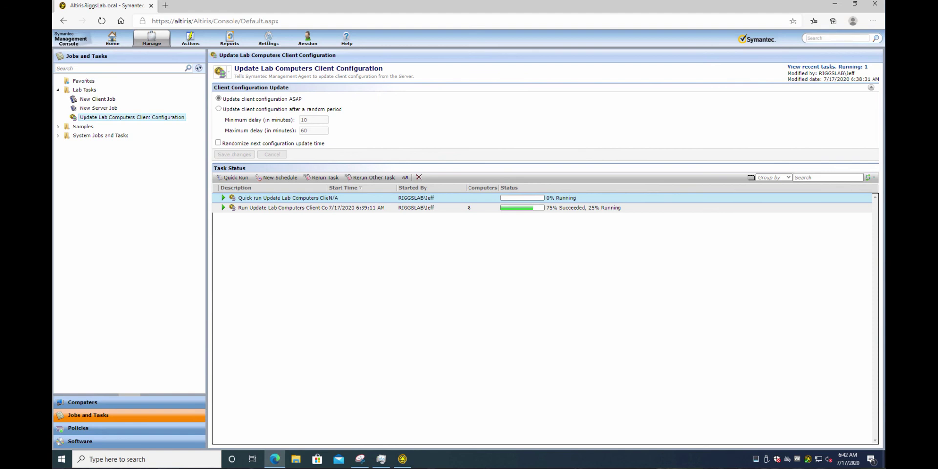
{"action": "double_click", "coordinate": [807, 459]}
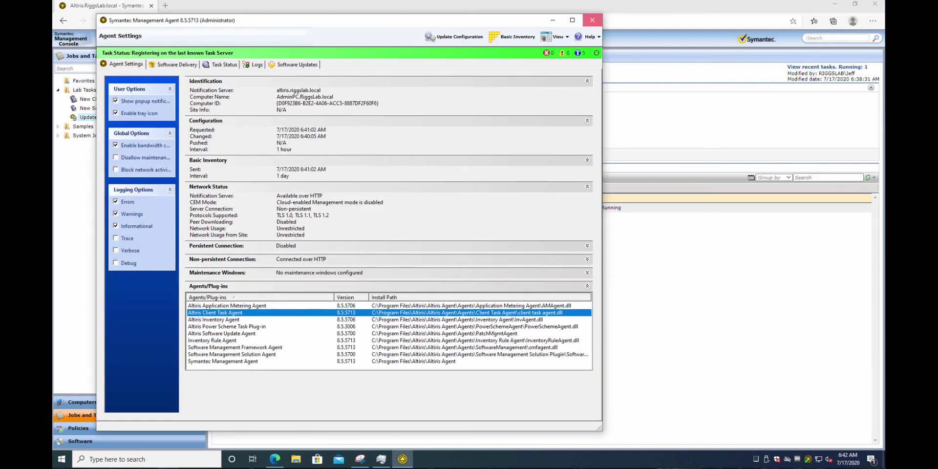
{"action": "left_click", "coordinate": [592, 20]}
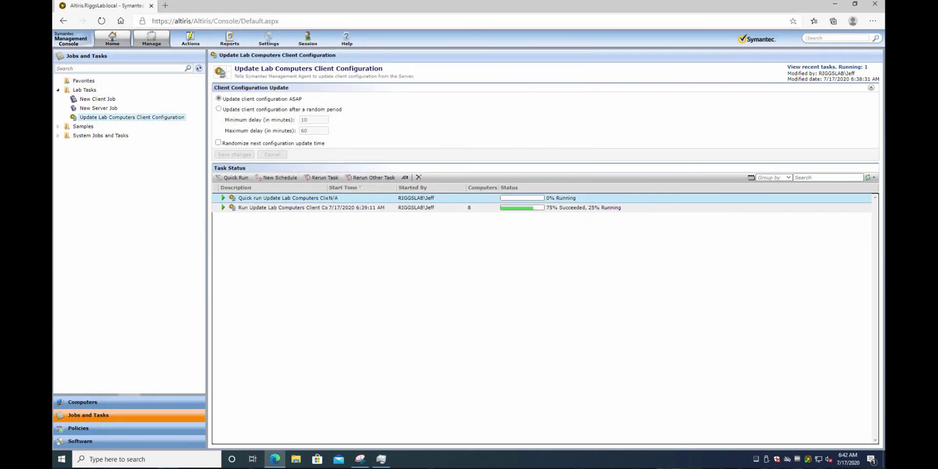
- Open the Patch Management home page and sort the Windows software bulletins by revised date, newest first
{"action": "left_click", "coordinate": [112, 39]}
{"action": "left_click", "coordinate": [142, 155]}
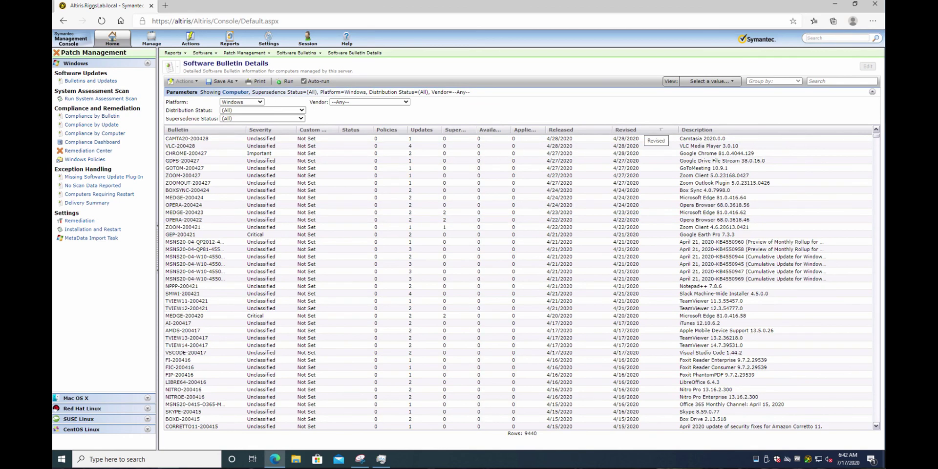
{"action": "left_click", "coordinate": [645, 129]}
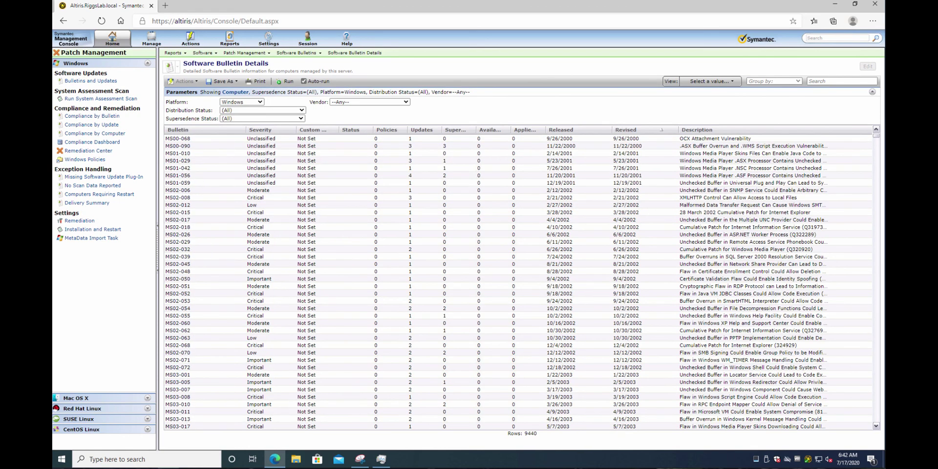
{"action": "left_click", "coordinate": [645, 129]}
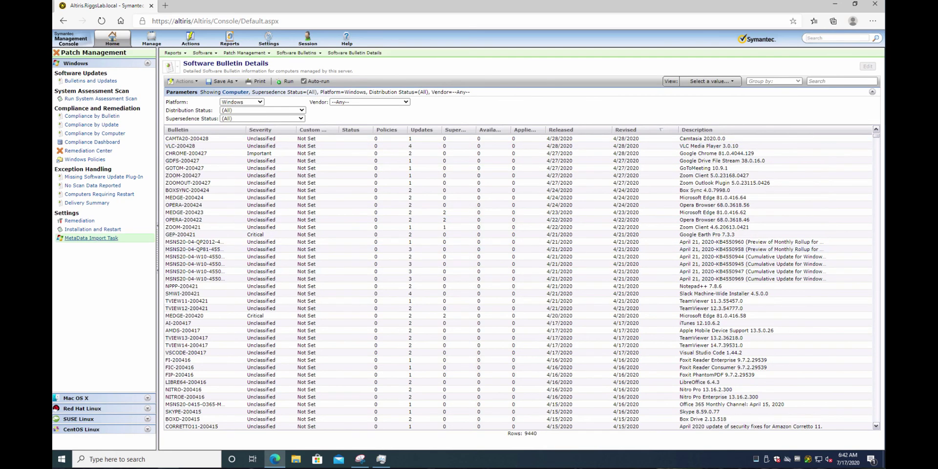
- Open the Windows MetaData Import Task and review the vendors and software selected for import
{"action": "left_click", "coordinate": [94, 238]}
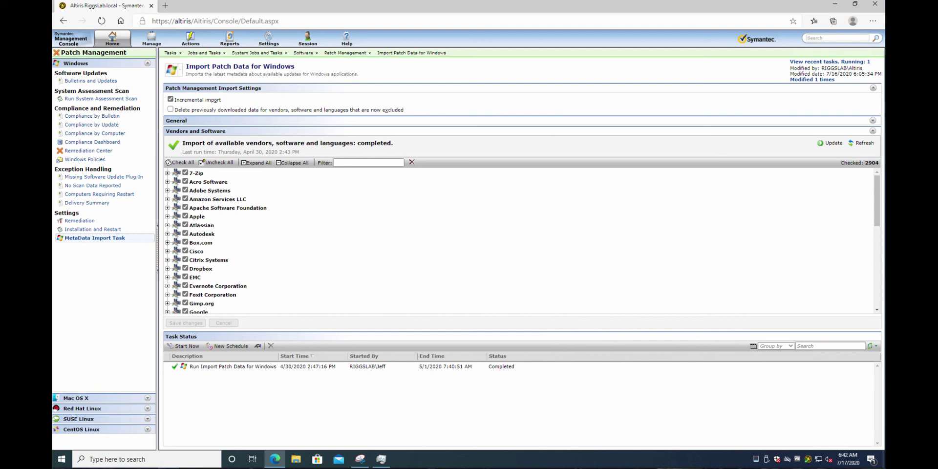
{"action": "scroll", "coordinate": [518, 241], "scroll_direction": "down", "scroll_amount": 10}
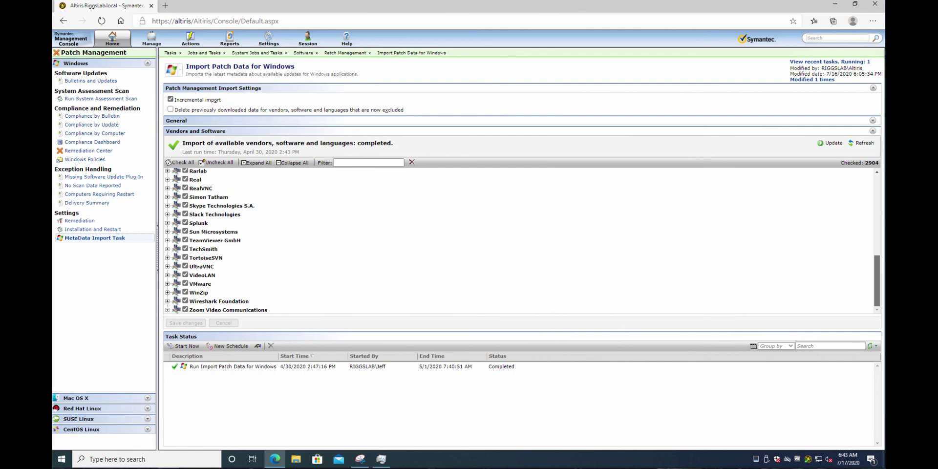
{"action": "scroll", "coordinate": [518, 242], "scroll_direction": "up", "scroll_amount": 10}
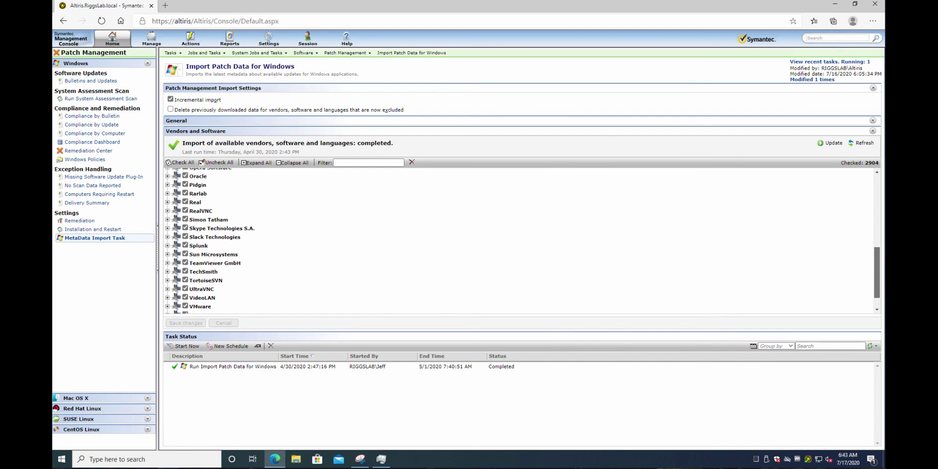